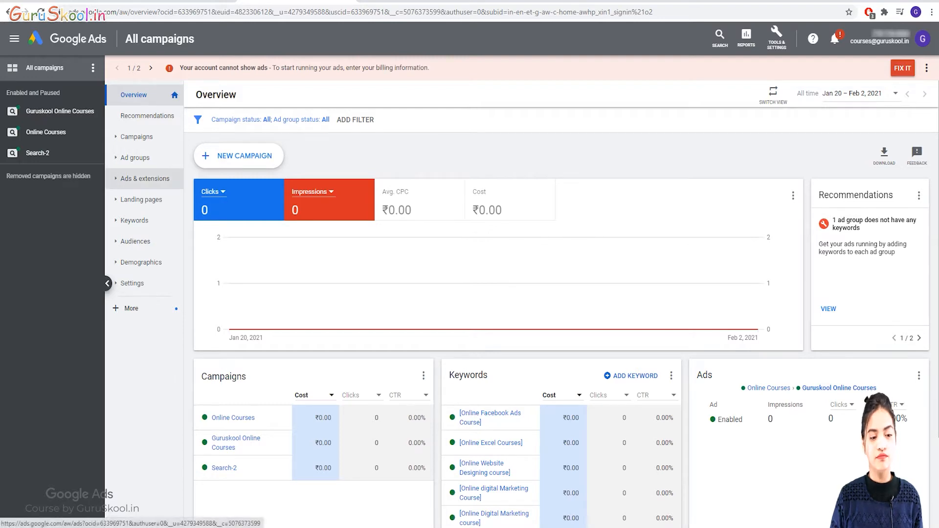
Go to the account's Extensions summary under Ads & extensions.
click(145, 179)
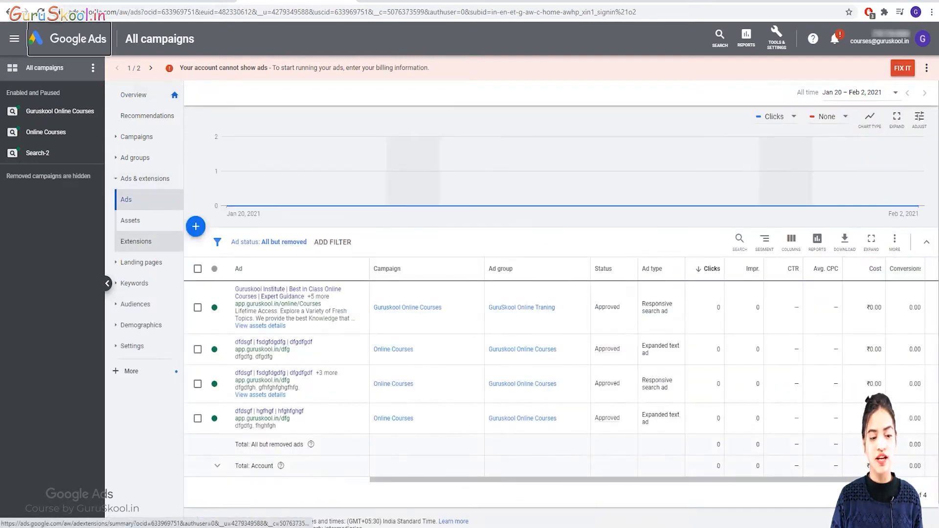
click(136, 242)
scroll(561, 318, down, 10)
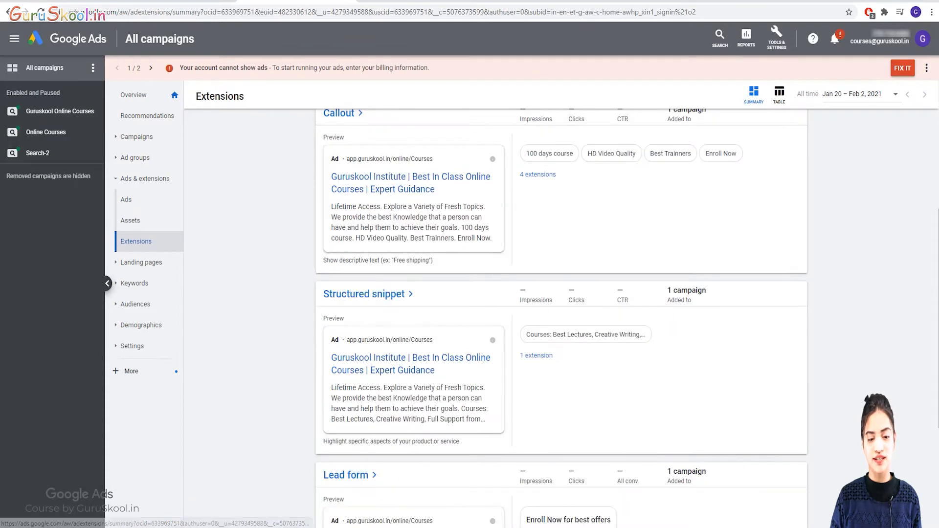
scroll(561, 318, up, 10)
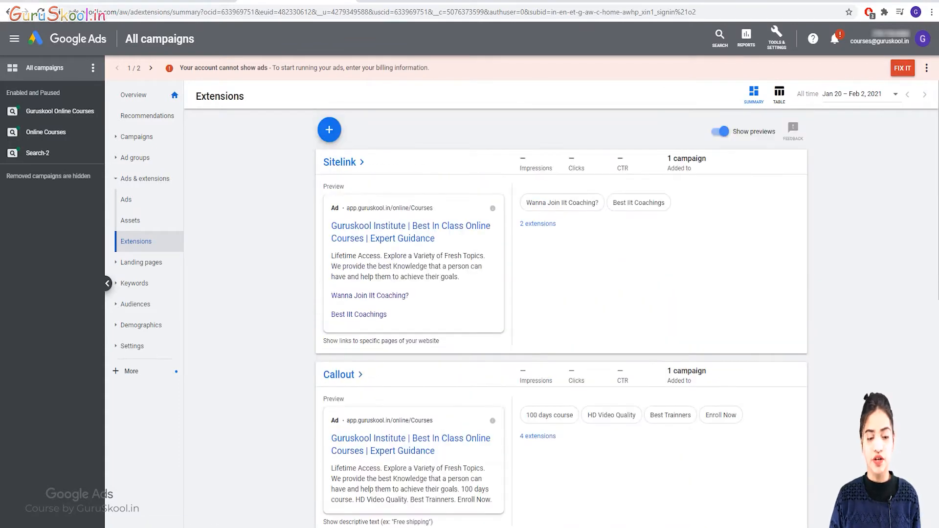
Start a new affiliate location extension with General retailers as the chain type.
click(329, 130)
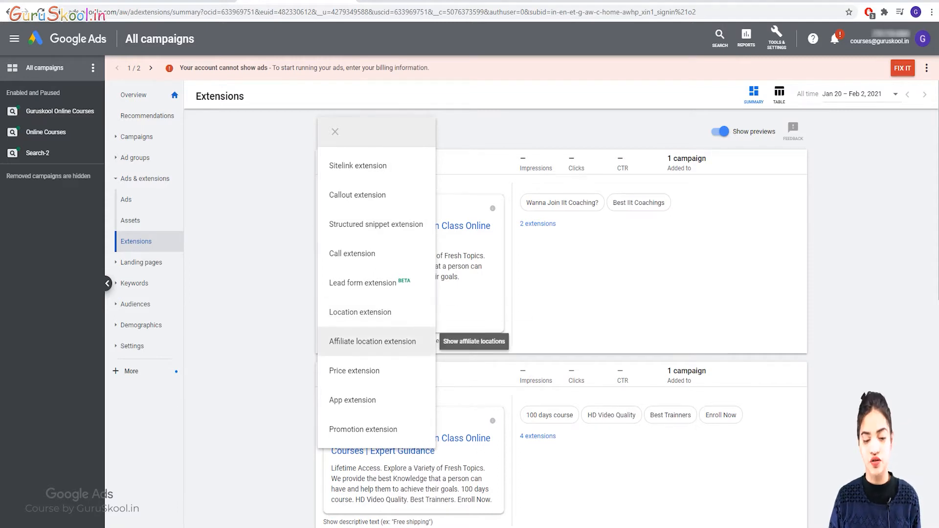
click(372, 342)
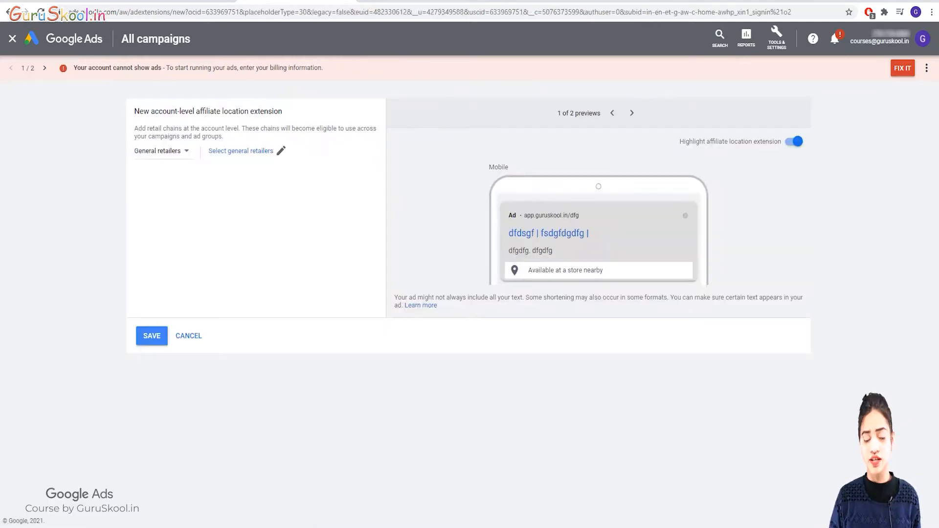
click(162, 151)
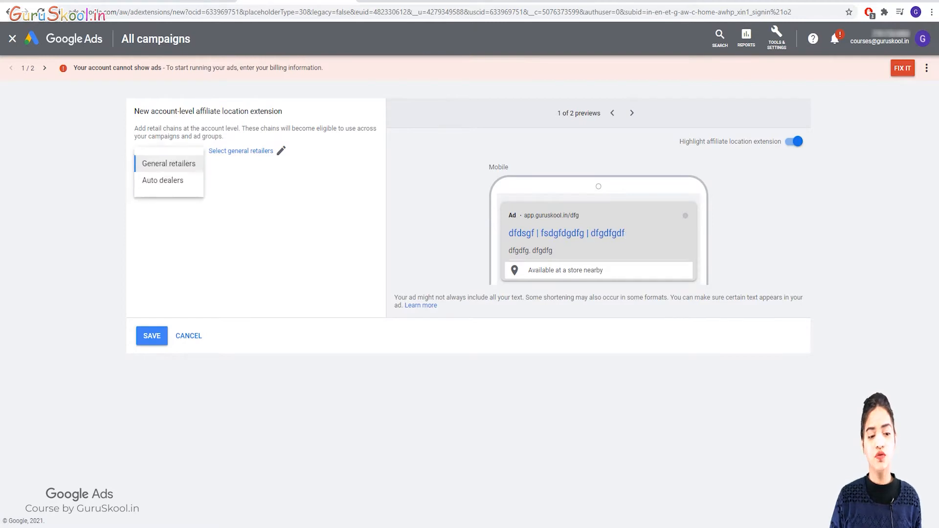
click(169, 164)
click(162, 152)
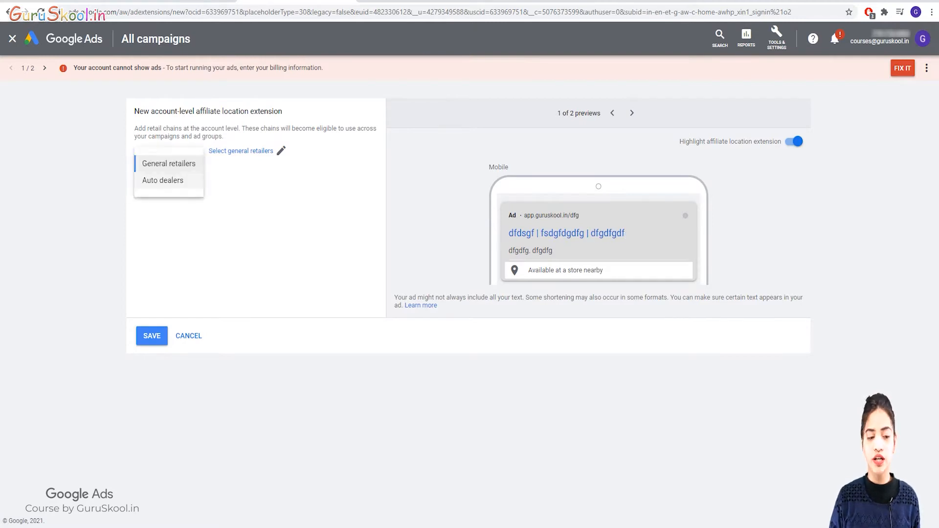
click(169, 164)
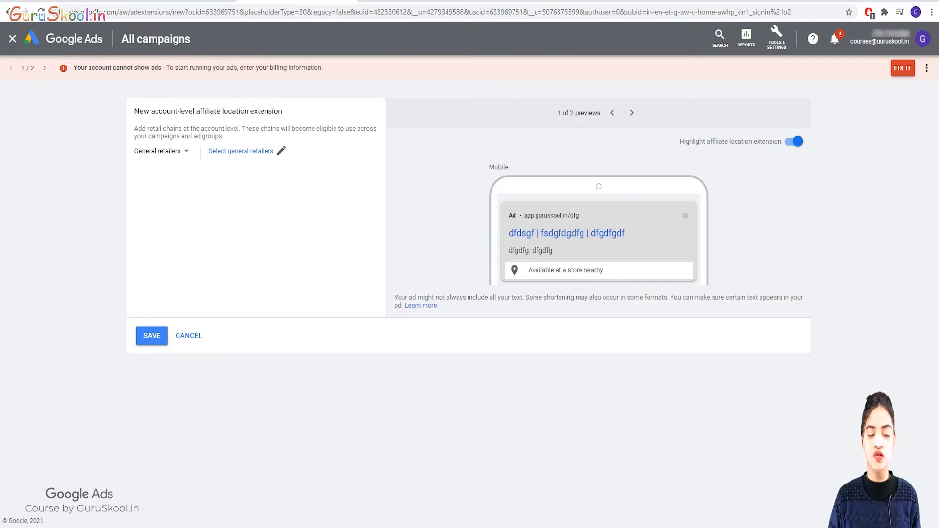
click(282, 151)
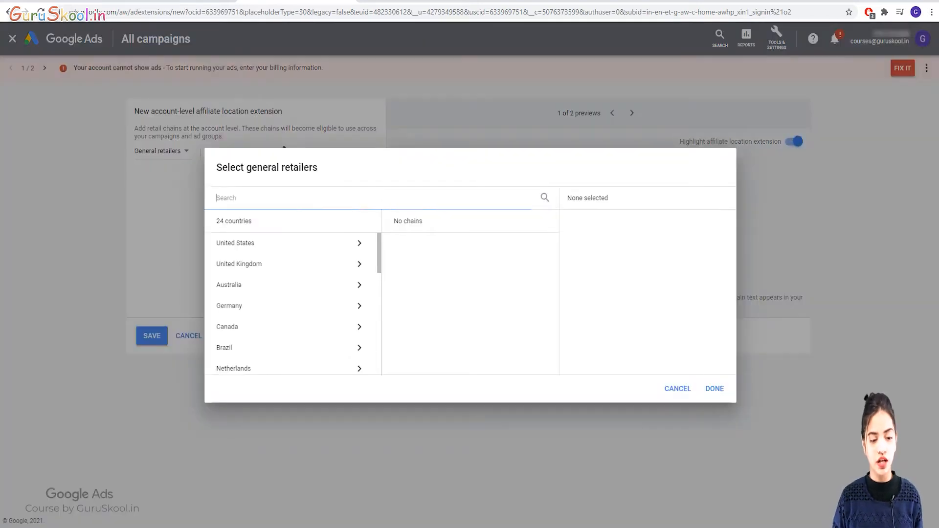
text(india)
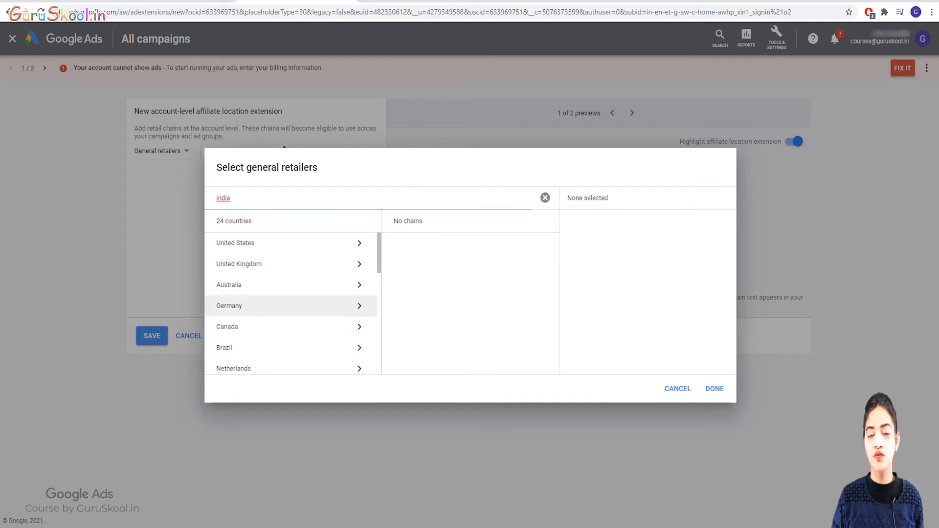
scroll(291, 294, down, 5)
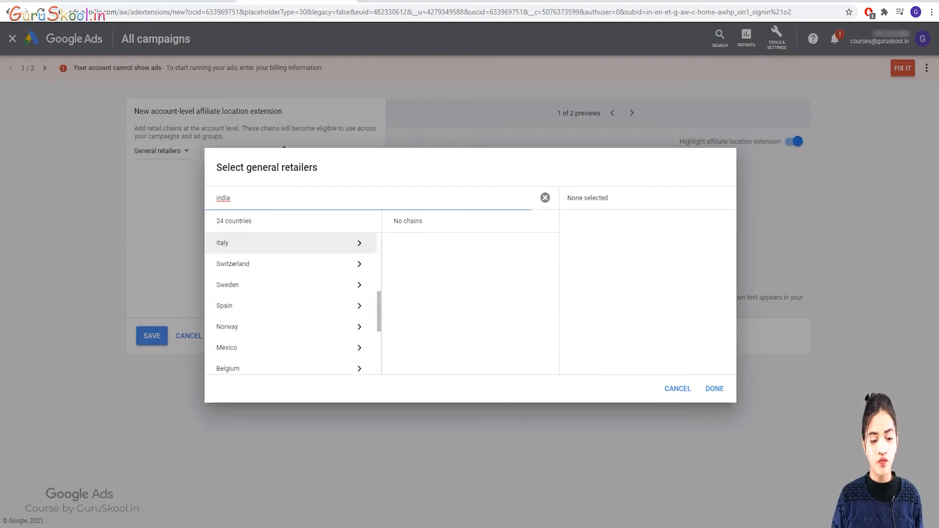
scroll(294, 294, down, 3)
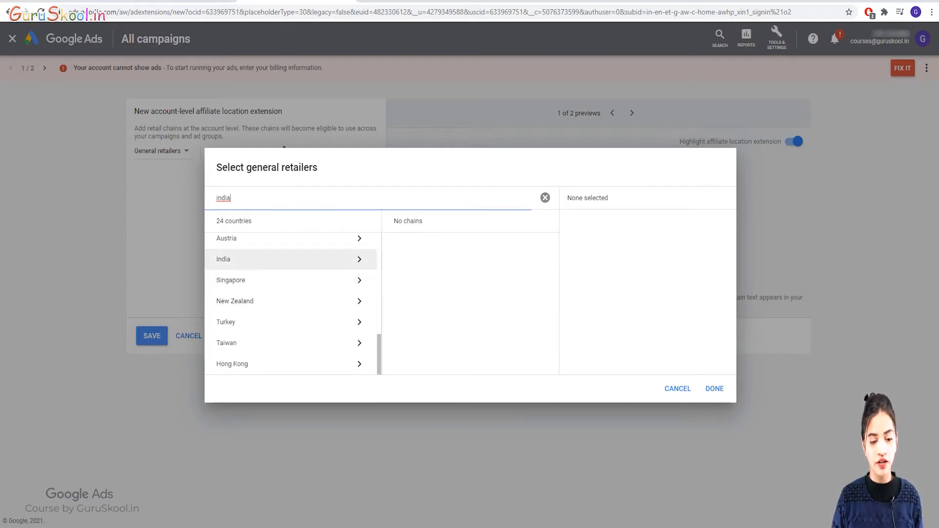
click(294, 260)
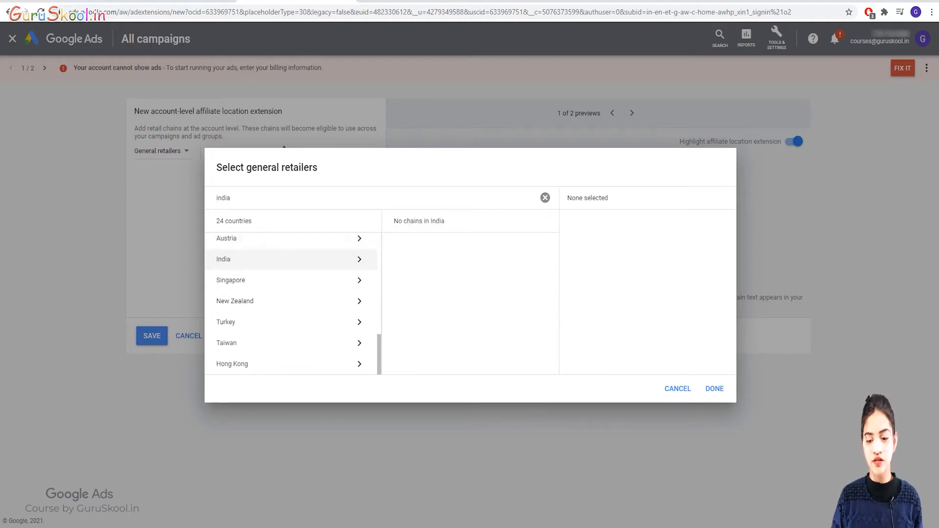
click(678, 388)
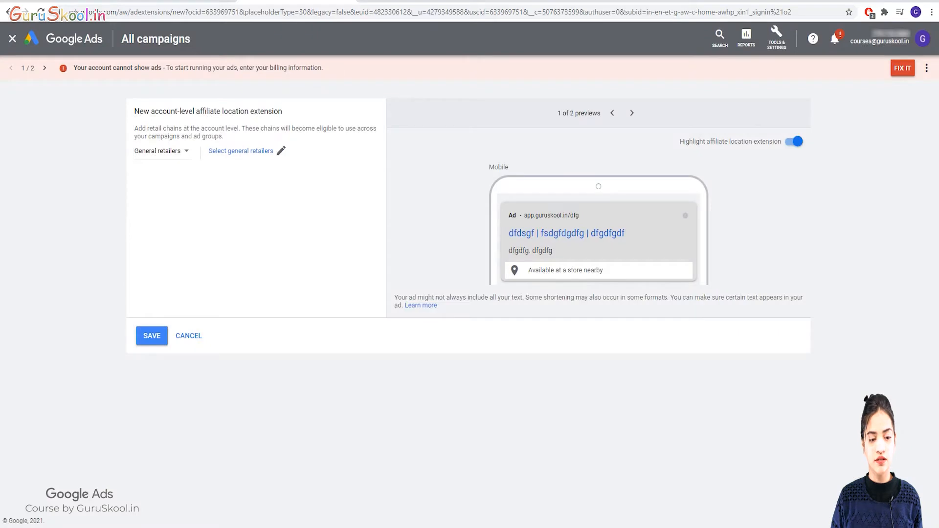
click(162, 151)
click(156, 161)
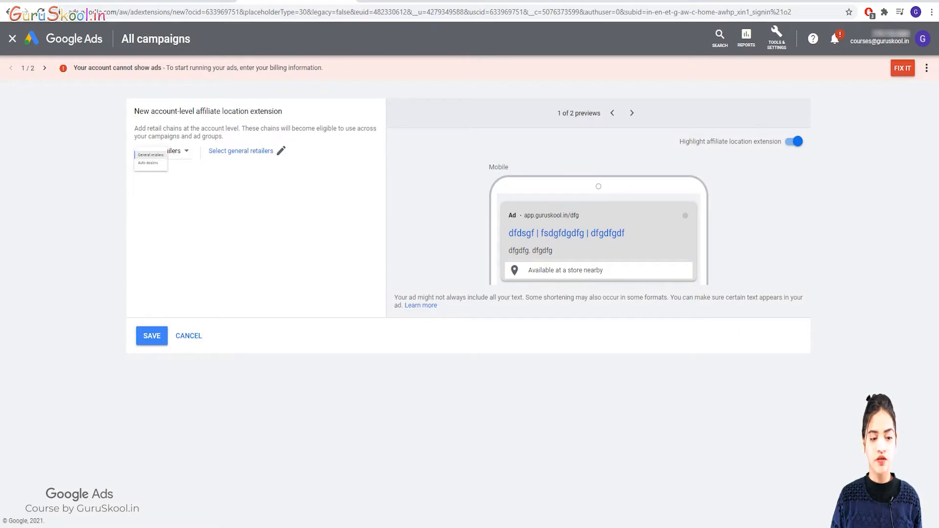
click(281, 150)
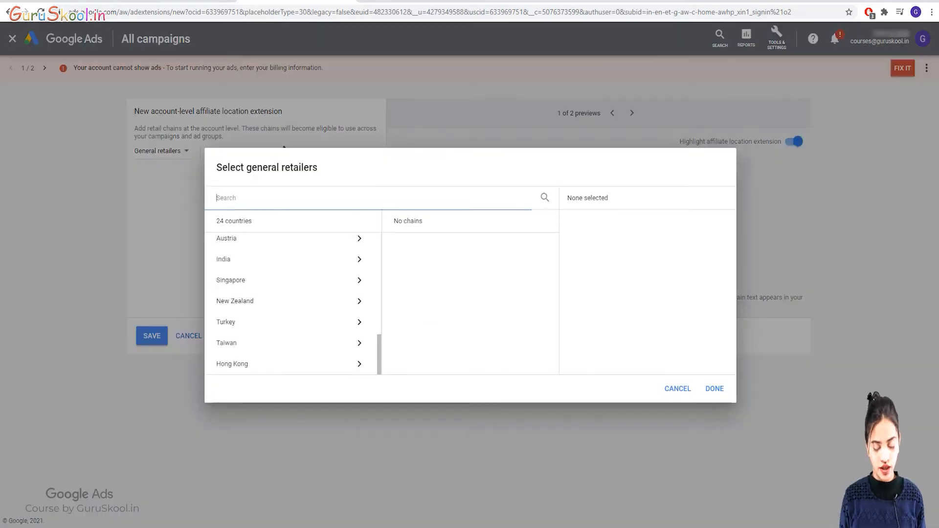
text(india)
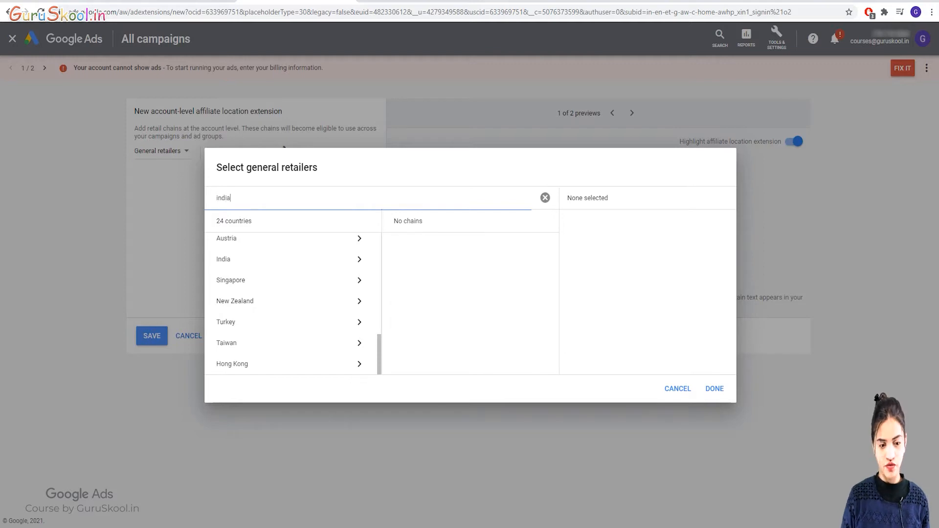
click(288, 260)
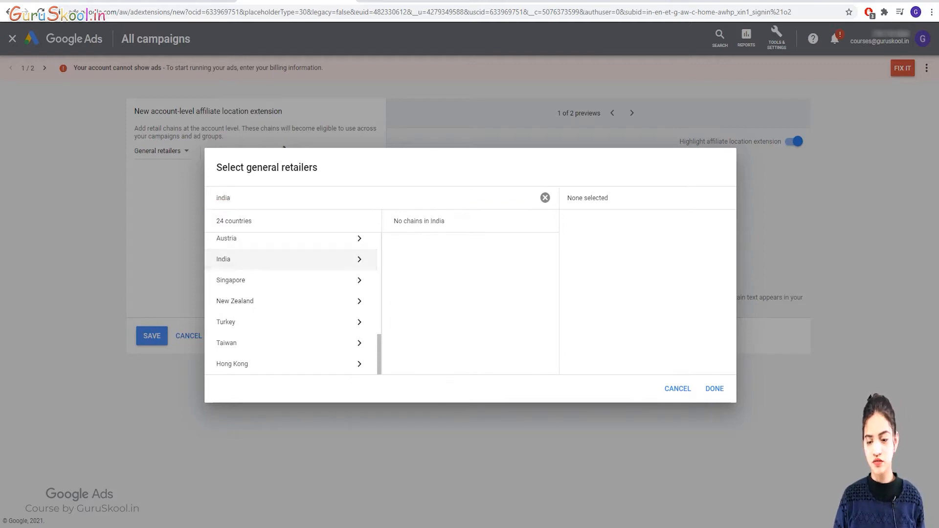
click(678, 388)
click(161, 150)
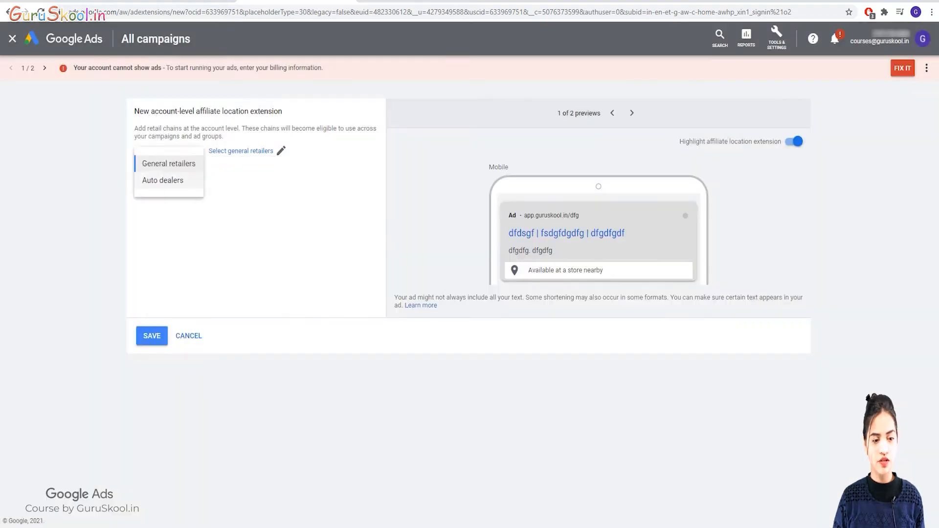
click(163, 180)
click(263, 150)
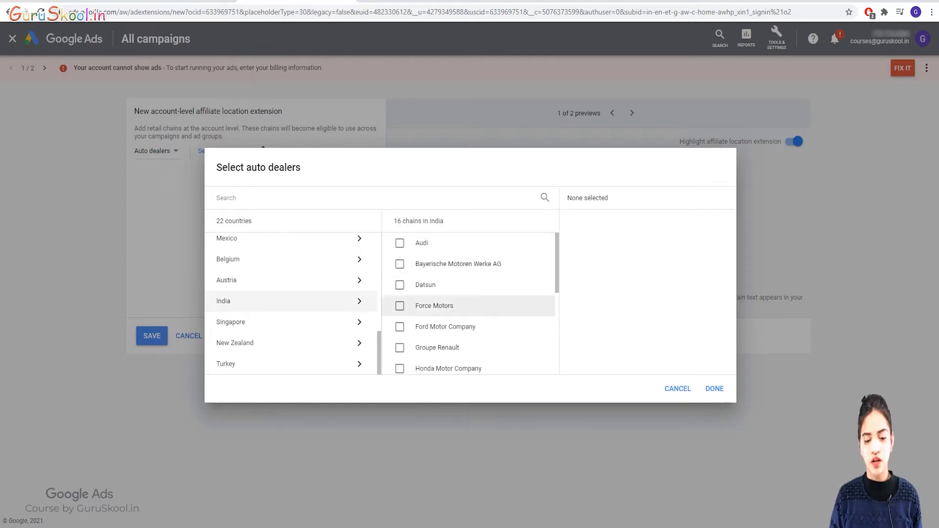
scroll(469, 303, down, 4)
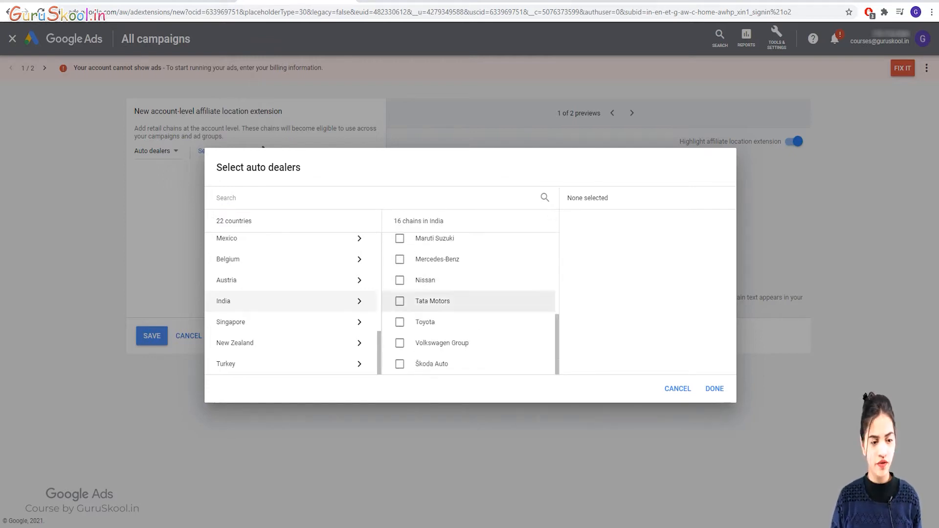
click(678, 389)
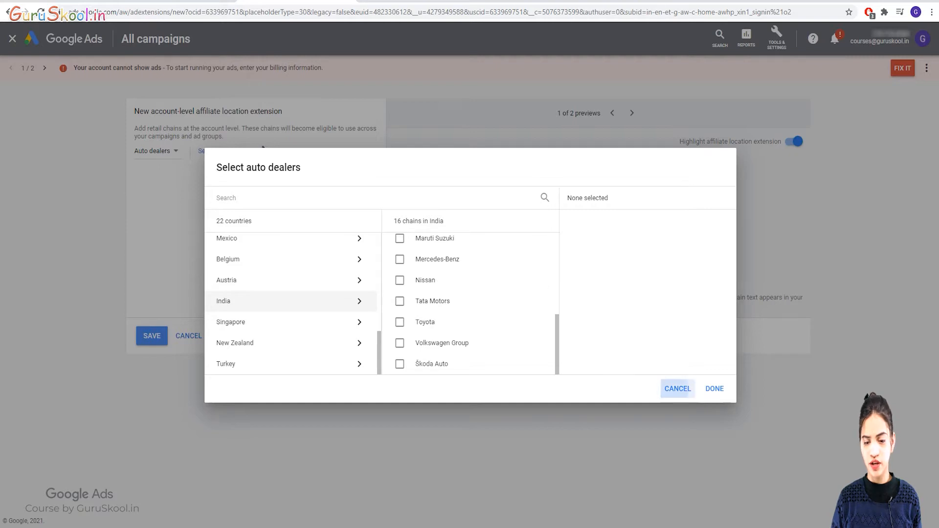
click(156, 151)
click(164, 163)
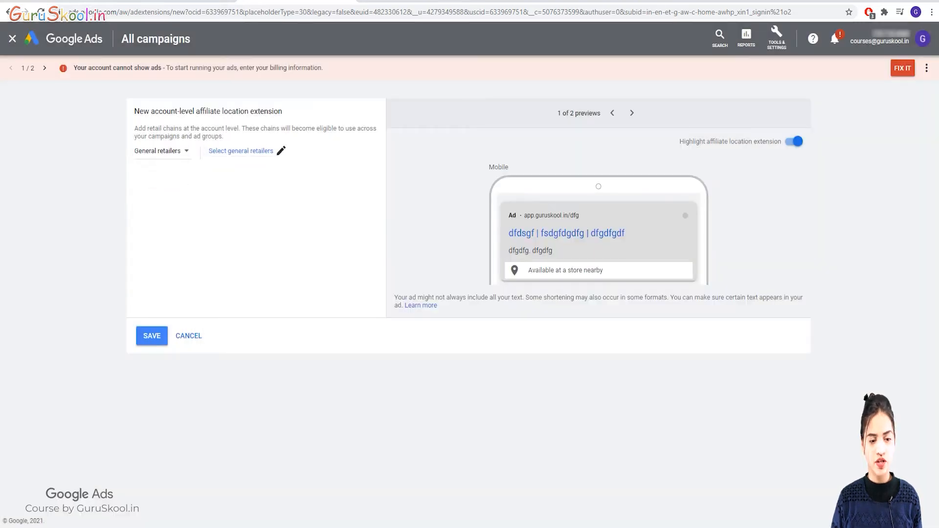
Select Archies from the 99 general retail chains in India.
click(281, 151)
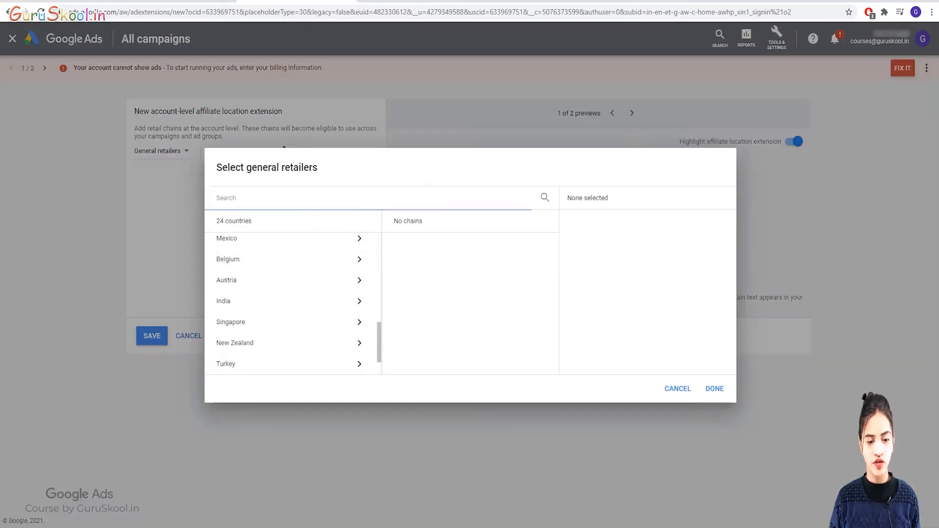
click(291, 302)
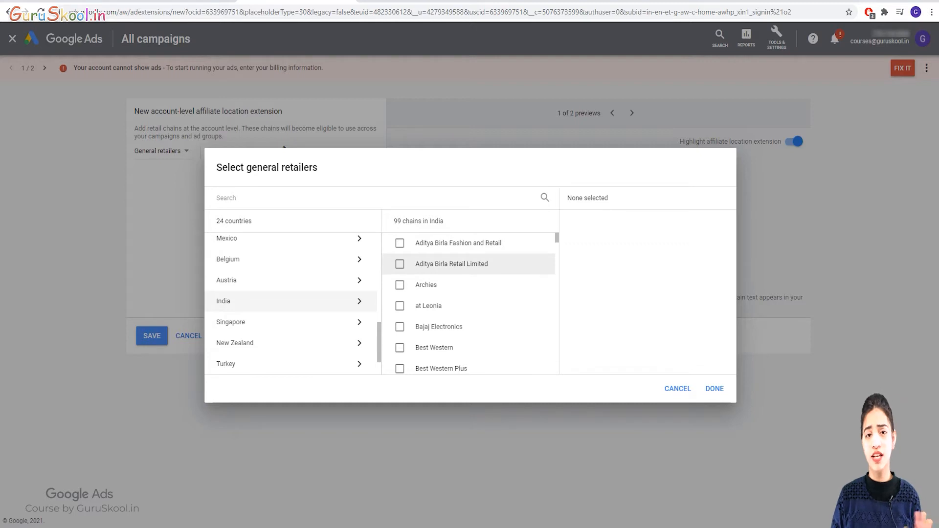
click(400, 284)
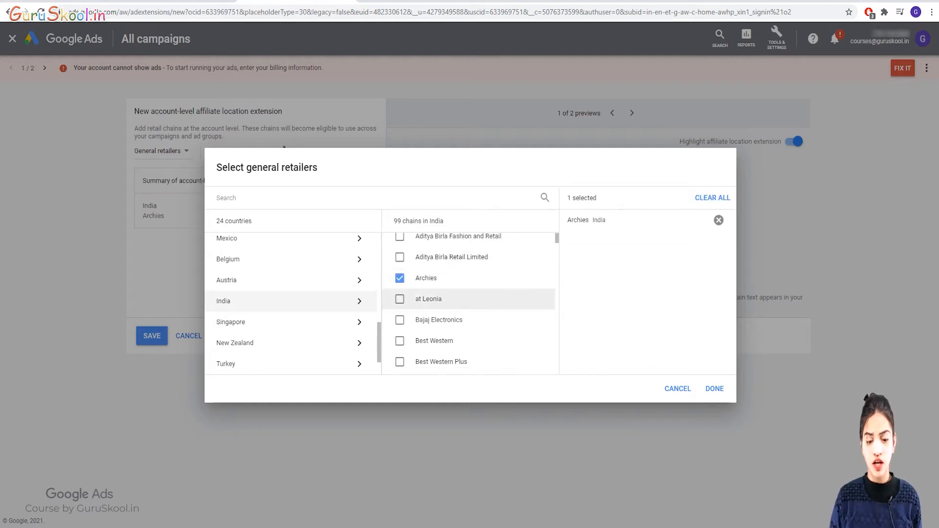
Browse the remaining India chains and confirm Archies as the only retail chain.
scroll(468, 304, down, 1)
scroll(469, 293, down, 1)
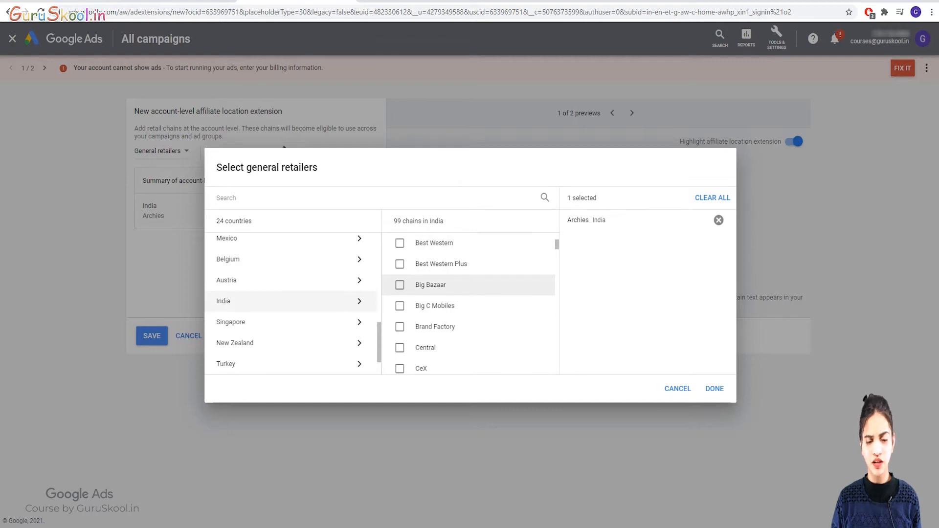
scroll(468, 294, down, 2)
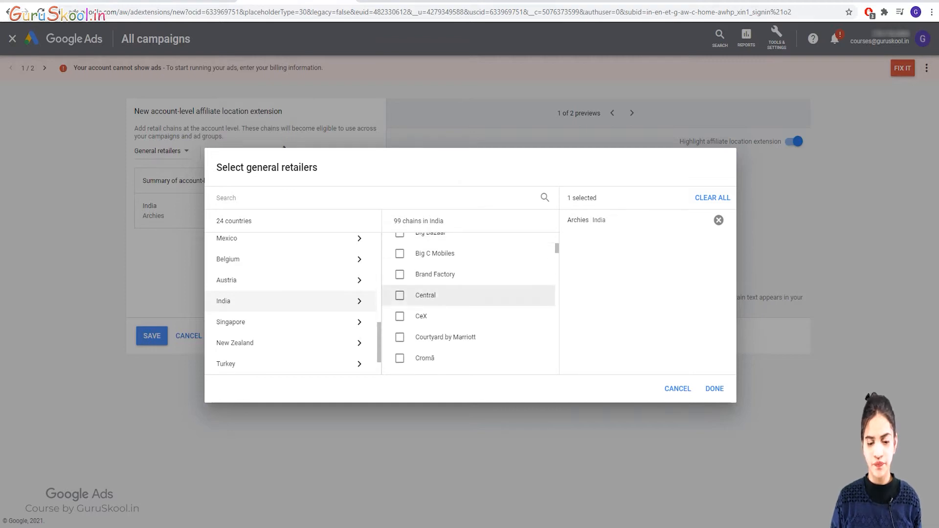
scroll(468, 306, down, 1)
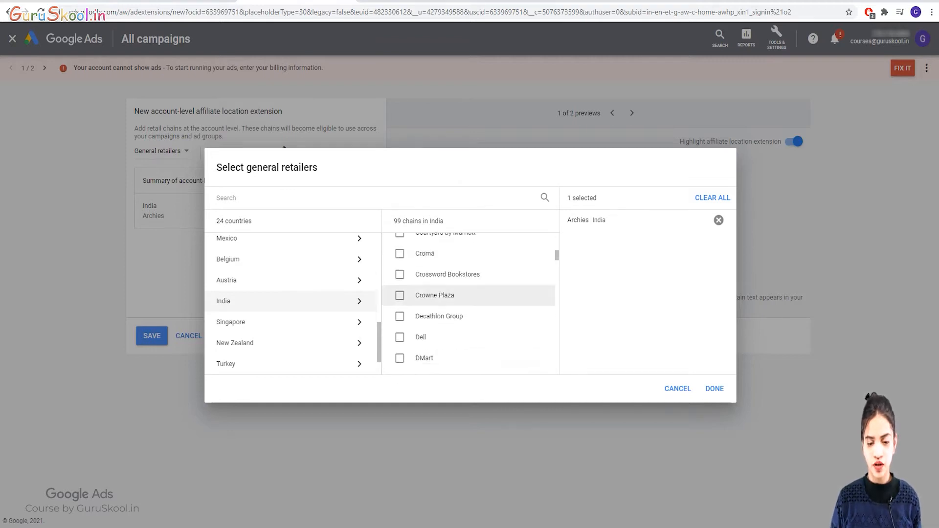
scroll(468, 337, down, 2)
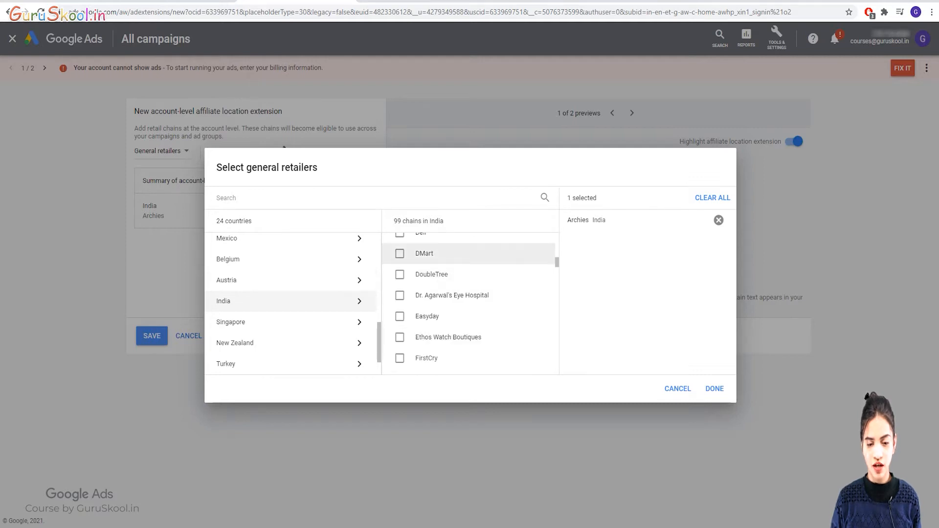
scroll(469, 293, down, 3)
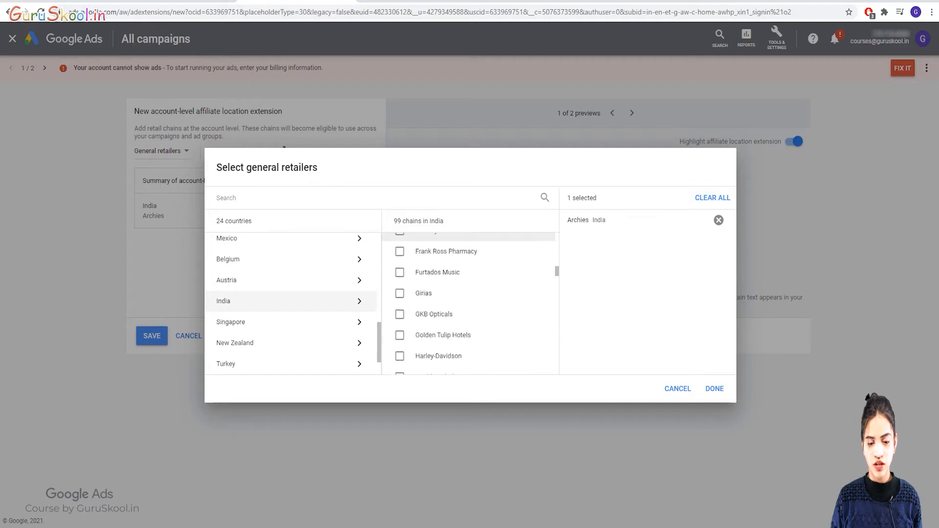
scroll(468, 306, down, 1)
scroll(468, 306, down, 3)
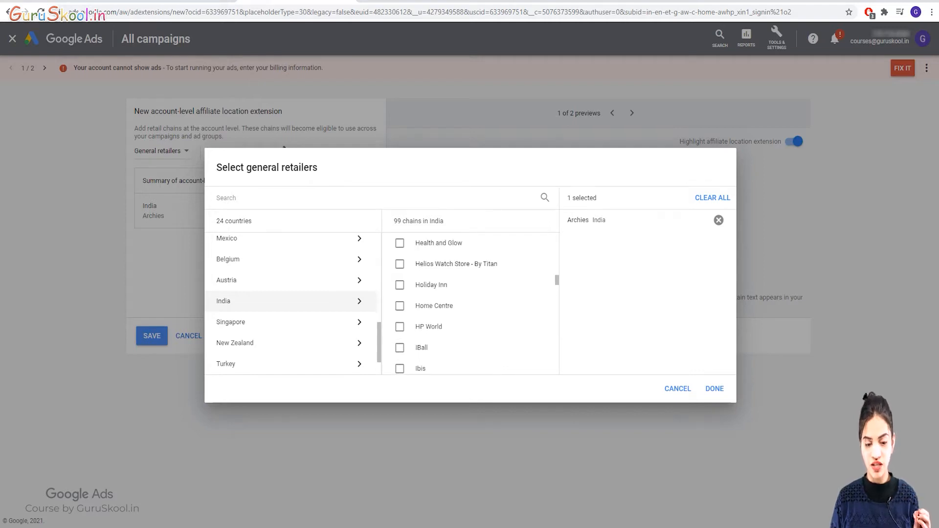
scroll(468, 322, down, 2)
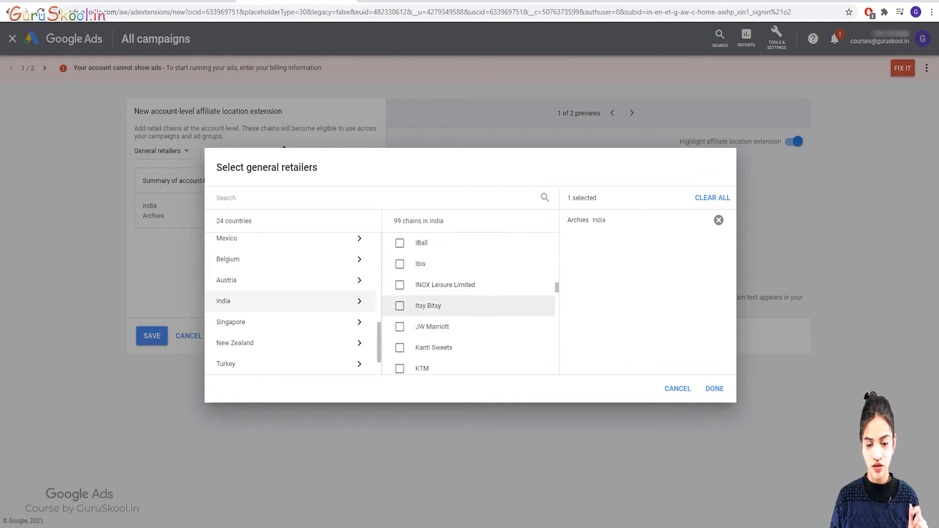
scroll(468, 349, down, 2)
scroll(469, 350, down, 2)
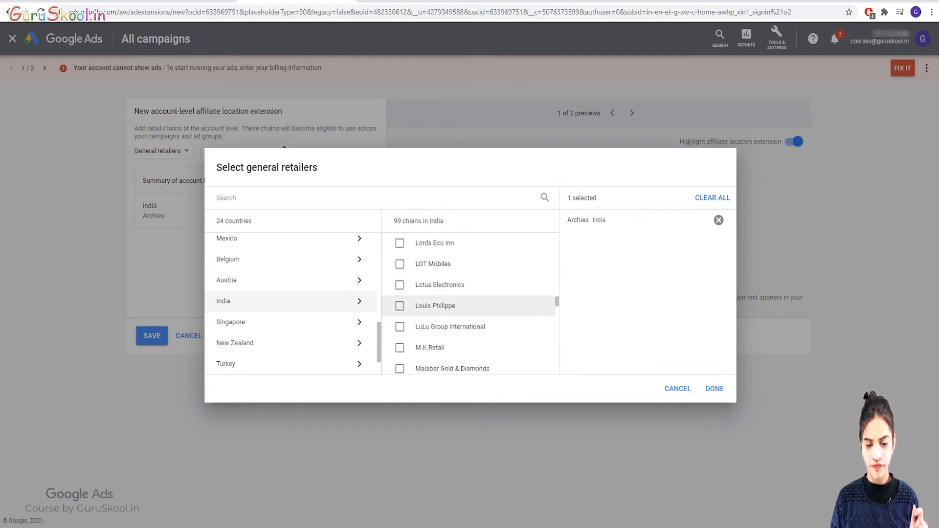
scroll(468, 350, down, 6)
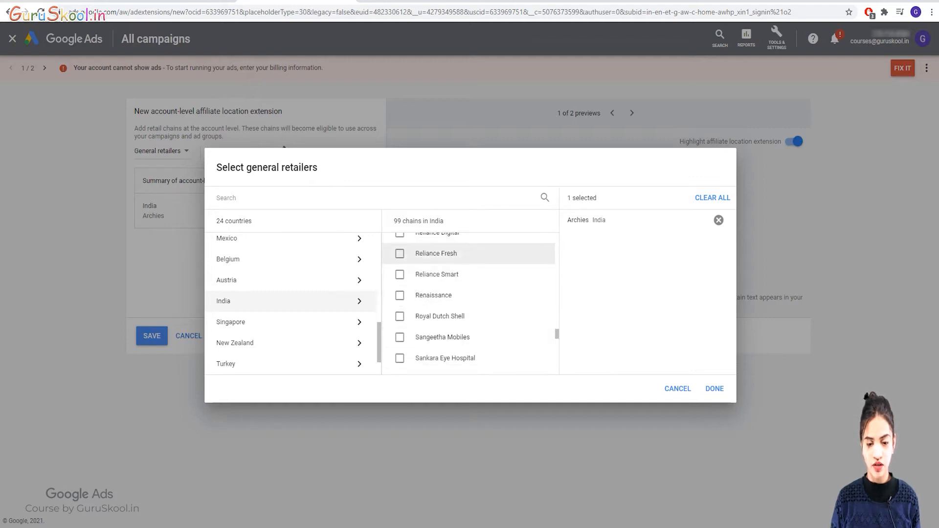
scroll(468, 337, down, 4)
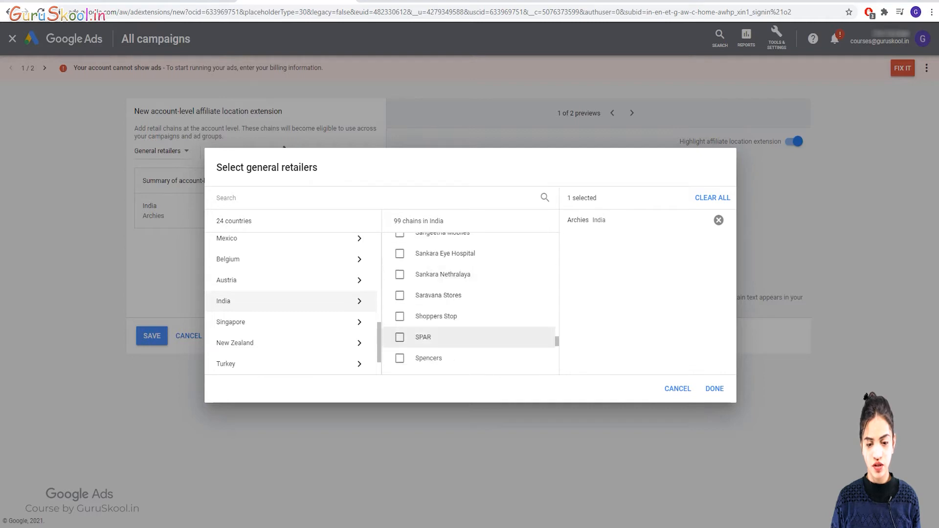
scroll(468, 264, up, 2)
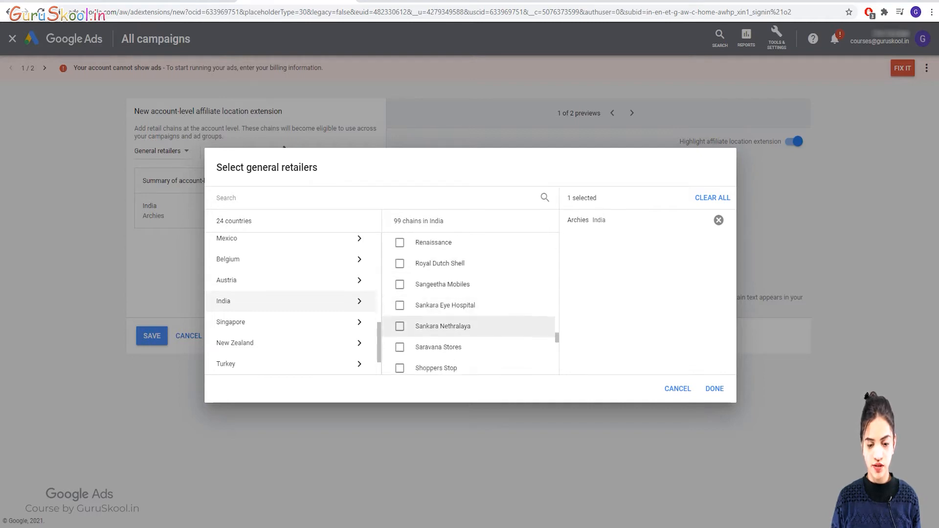
scroll(468, 326, down, 4)
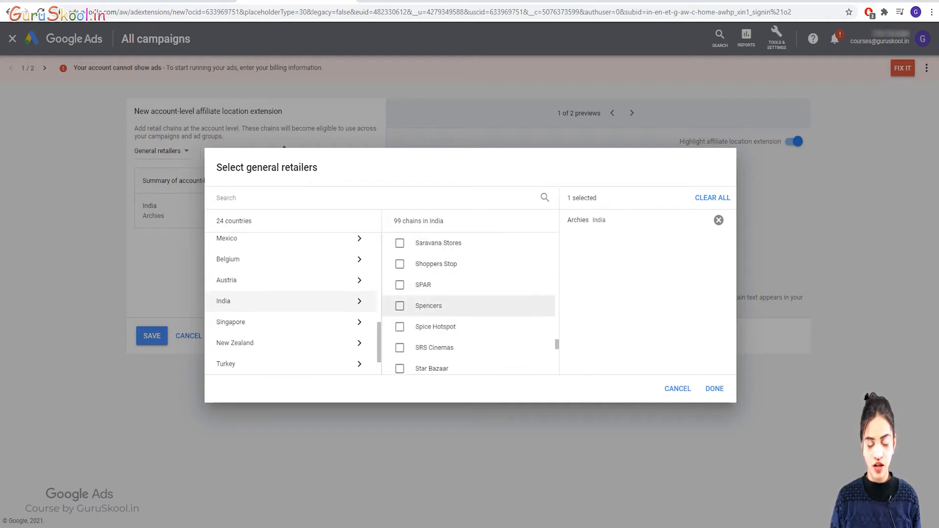
scroll(468, 322, down, 2)
scroll(469, 337, down, 4)
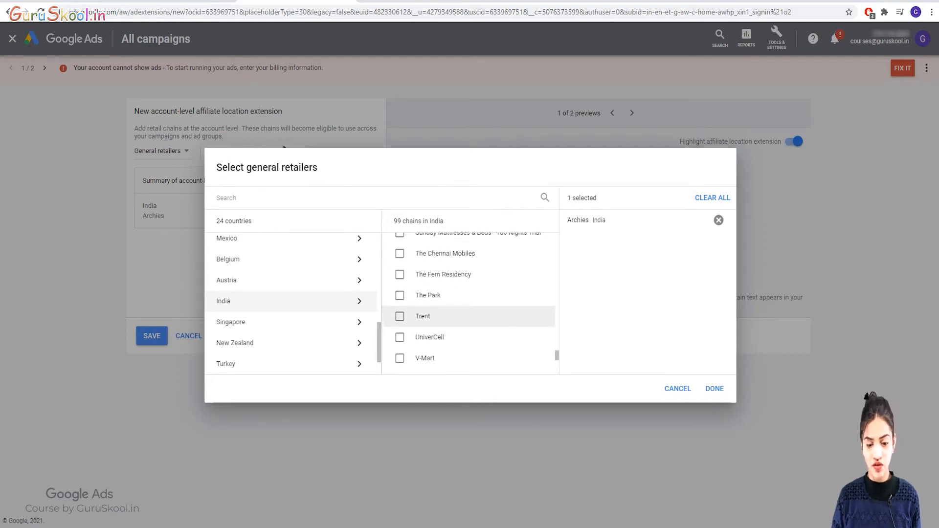
scroll(468, 316, down, 4)
scroll(468, 314, down, 4)
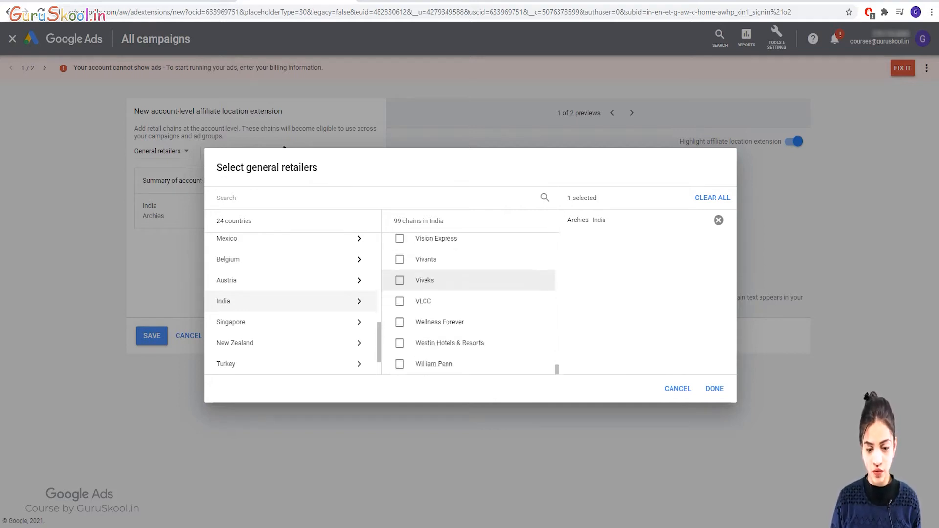
scroll(468, 294, up, 2)
scroll(468, 280, down, 2)
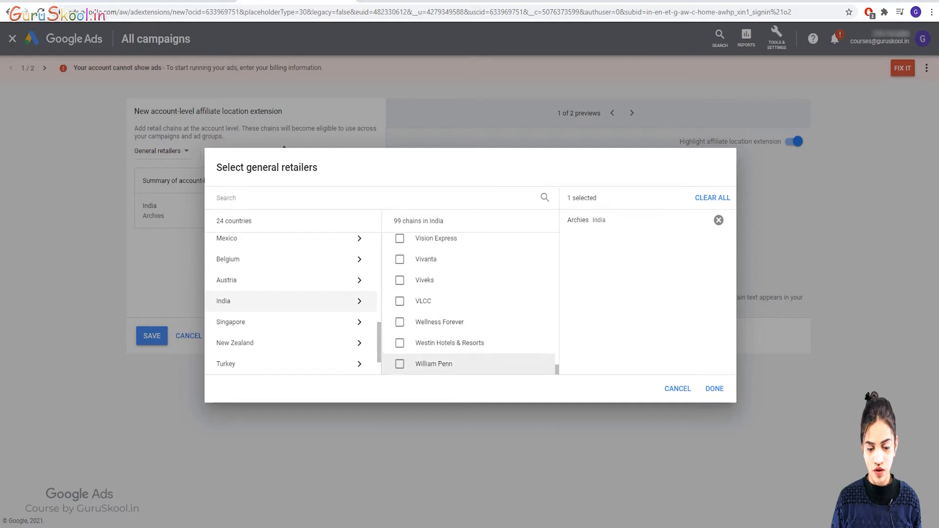
scroll(468, 301, up, 13)
scroll(470, 303, up, 20)
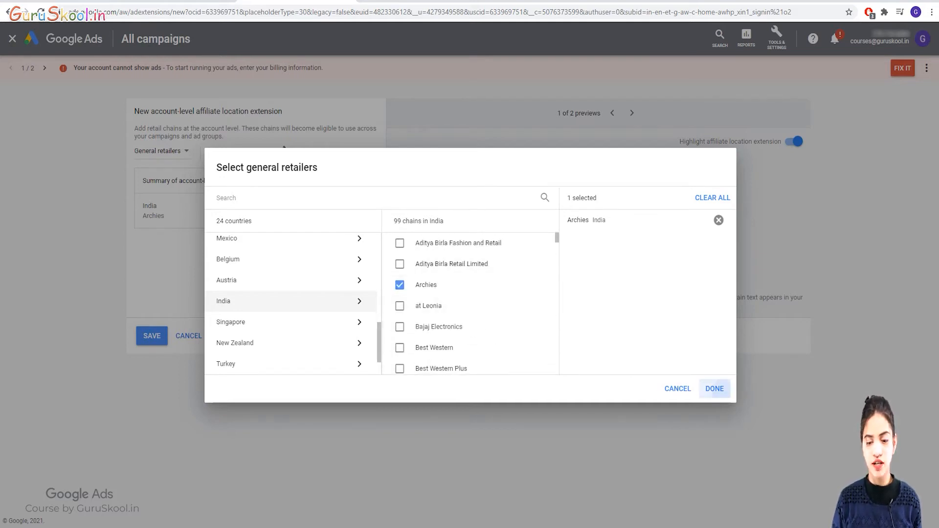
click(714, 389)
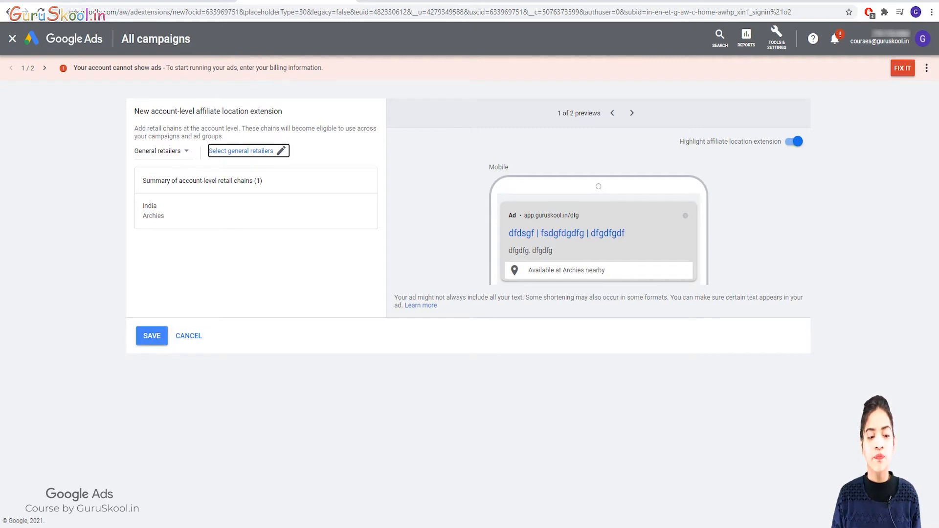
Switch the chain category to Auto dealers and list India's auto dealer chains.
click(162, 152)
click(164, 180)
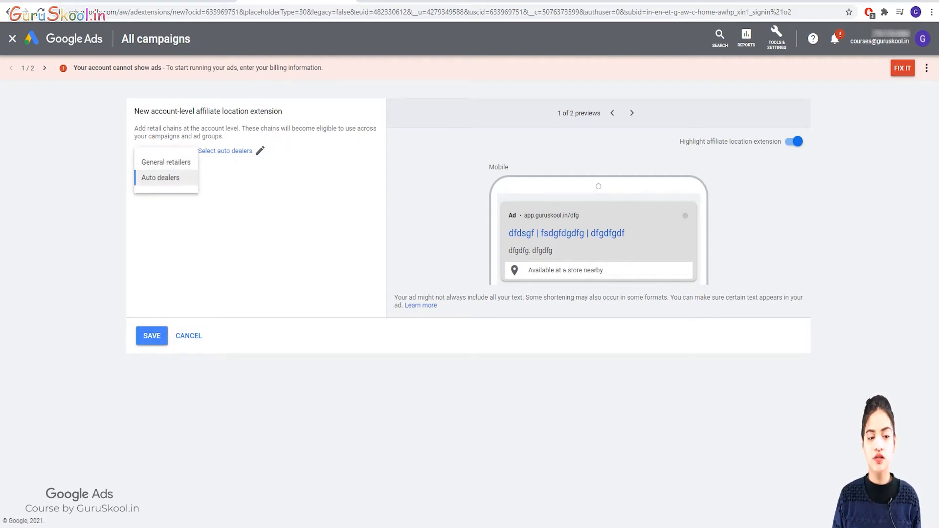
click(225, 151)
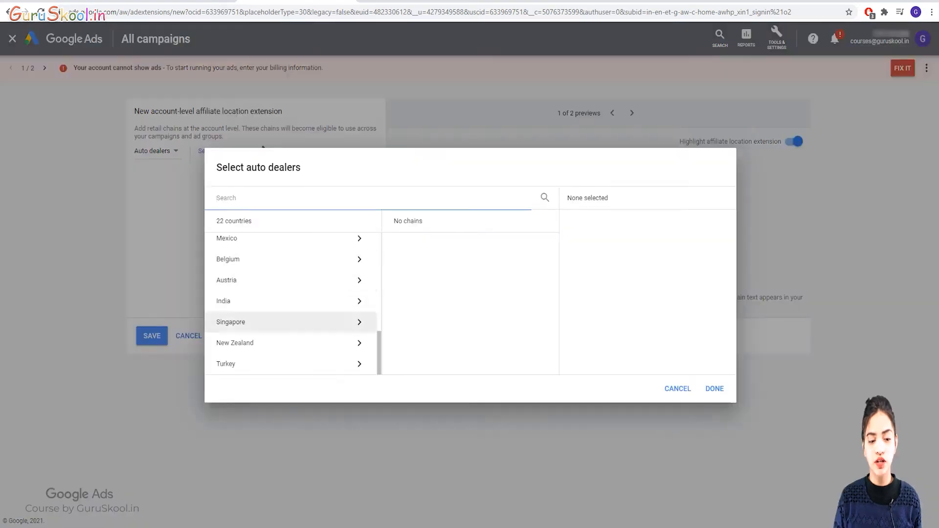
click(274, 302)
Browse the dealer chains, then cancel both the dealer list and the affiliate location form.
scroll(450, 335, down, 4)
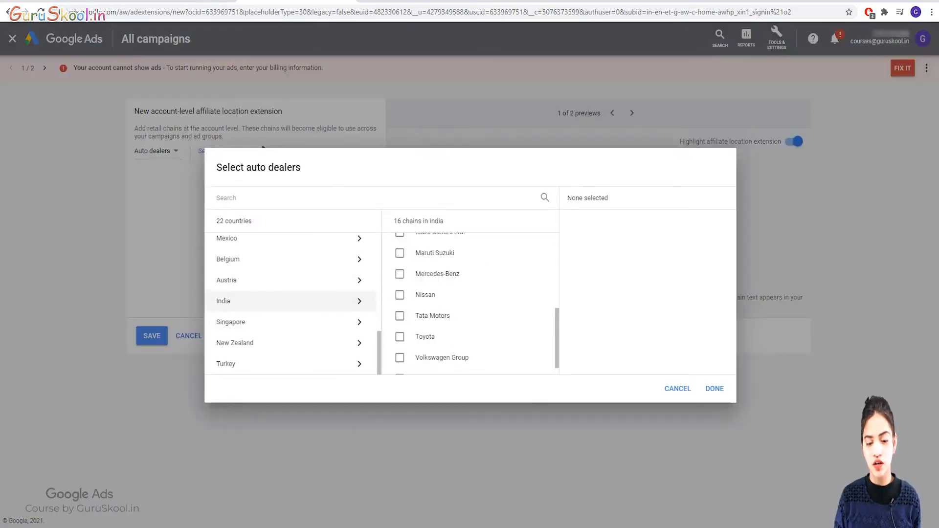
scroll(450, 343, up, 4)
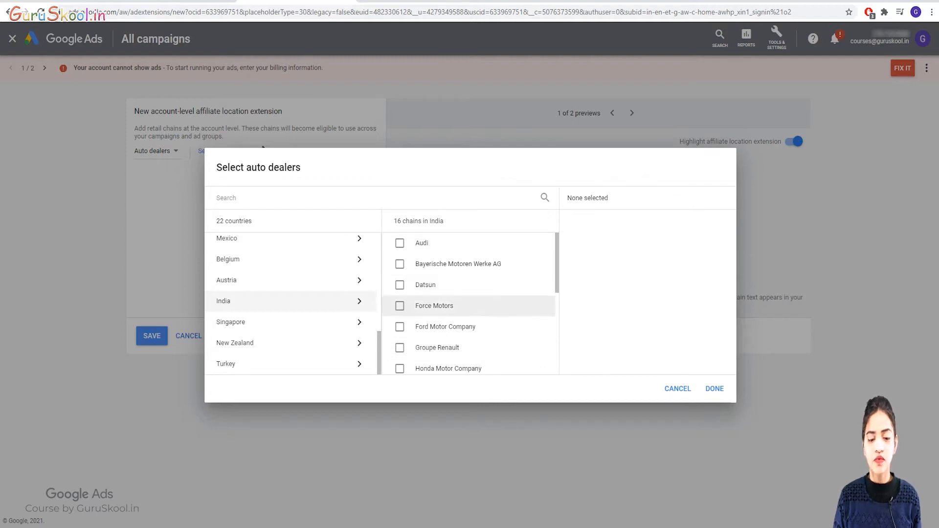
scroll(470, 306, down, 3)
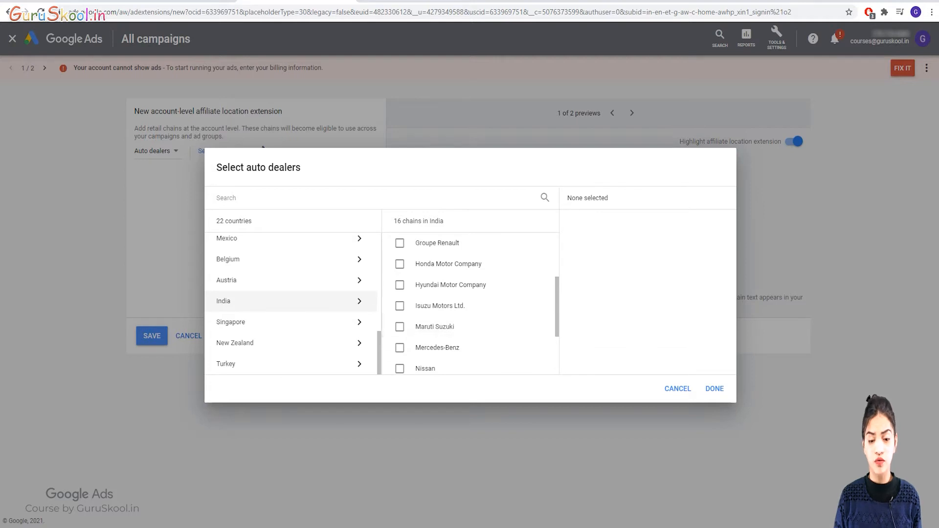
click(715, 388)
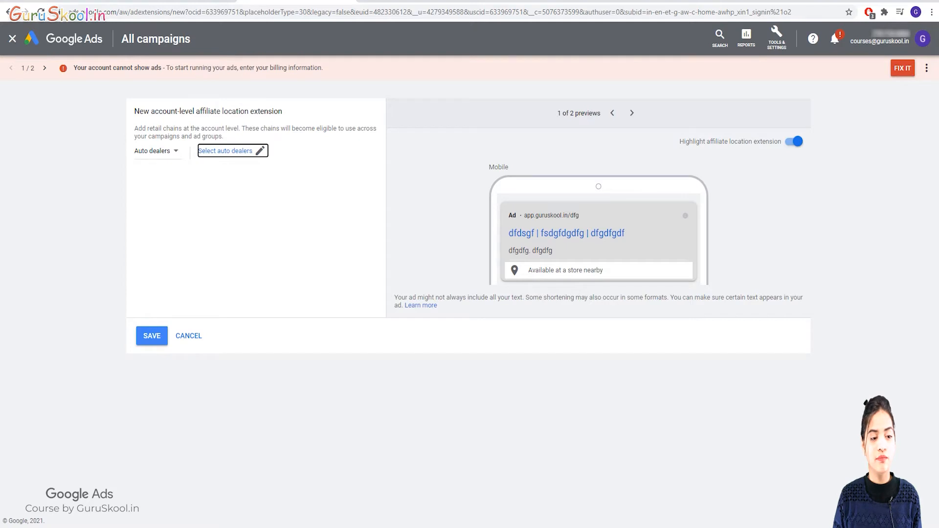
click(188, 335)
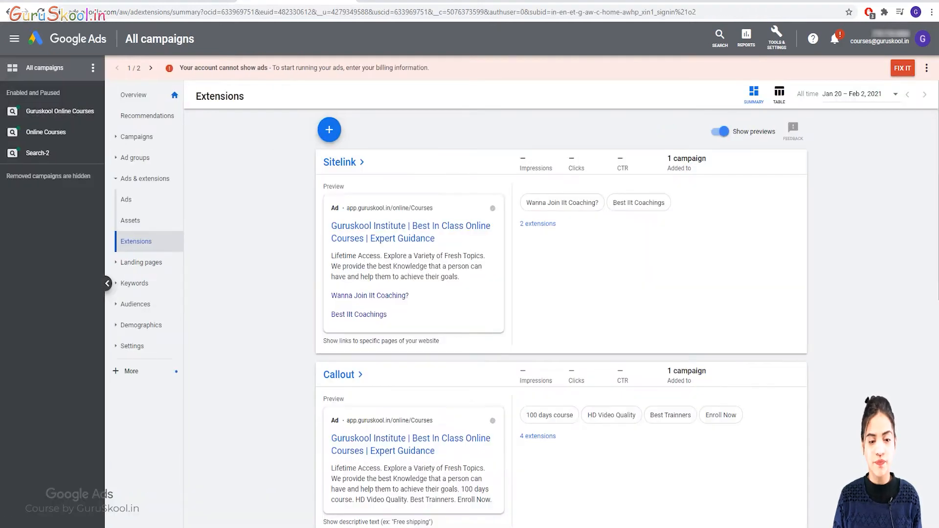
Start a new price extension kept at account level.
click(329, 130)
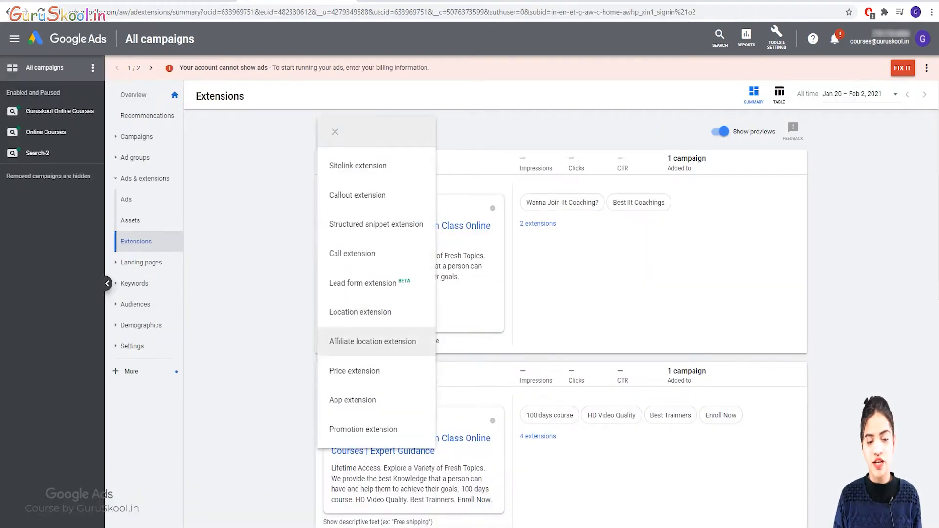
click(372, 371)
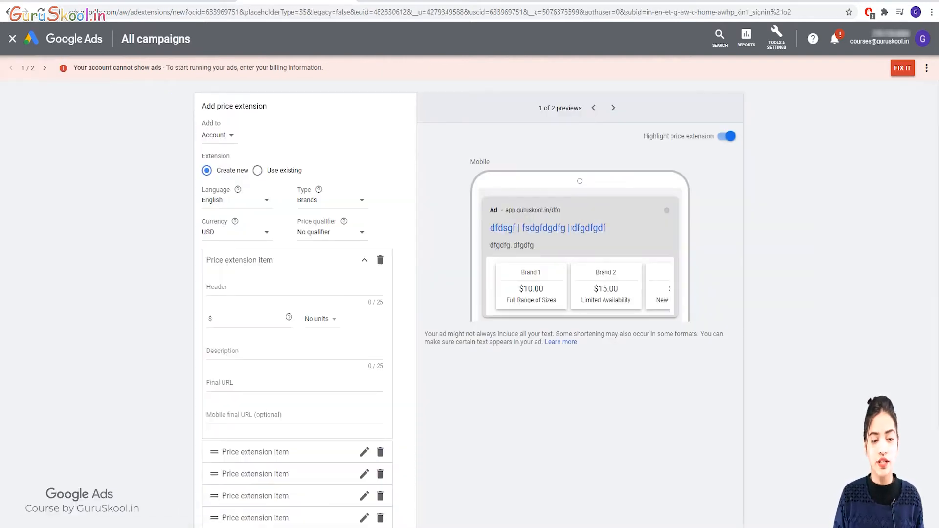
click(218, 135)
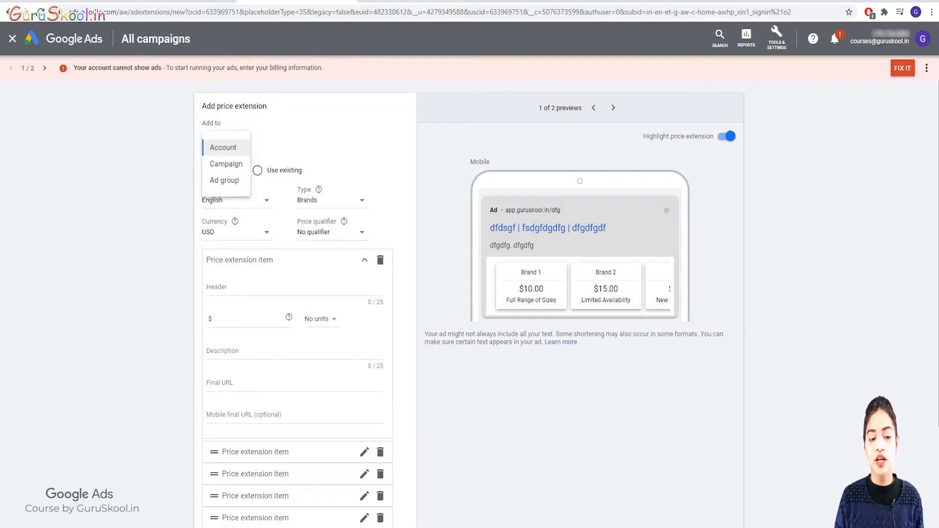
click(224, 148)
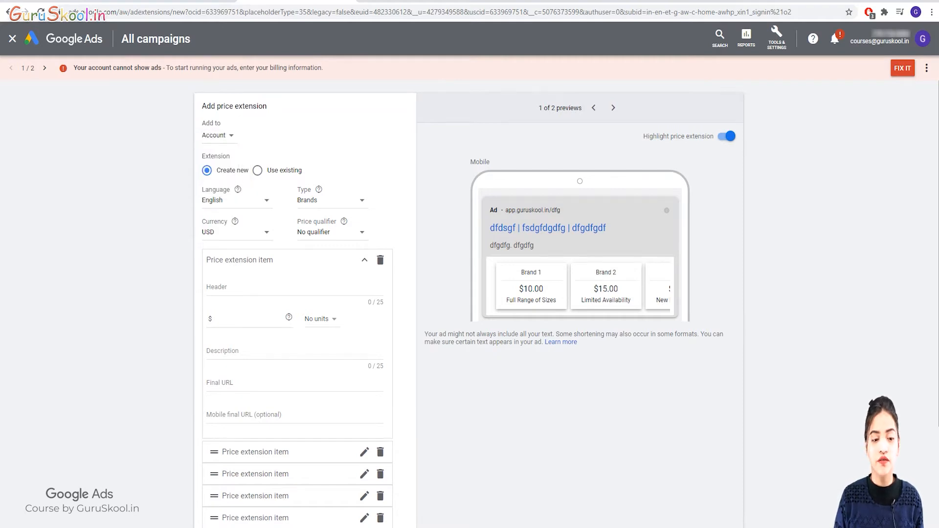
click(217, 136)
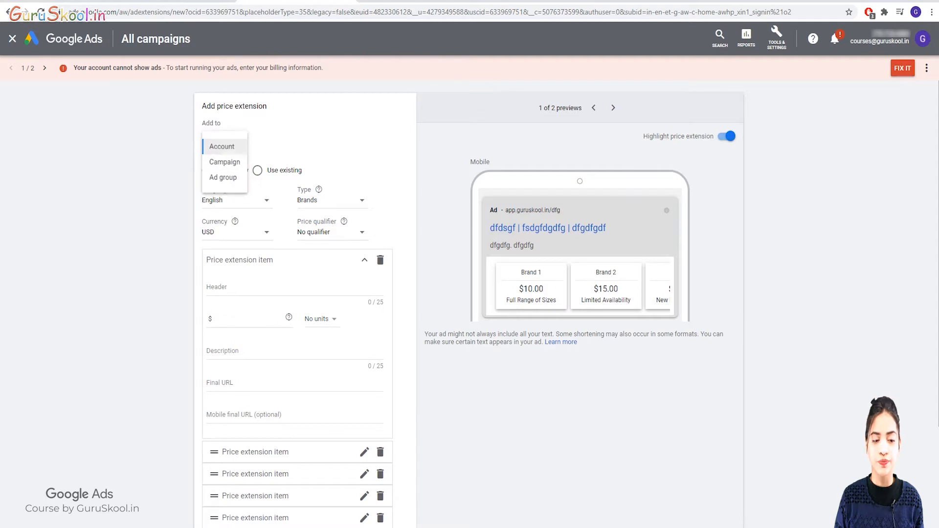
click(223, 147)
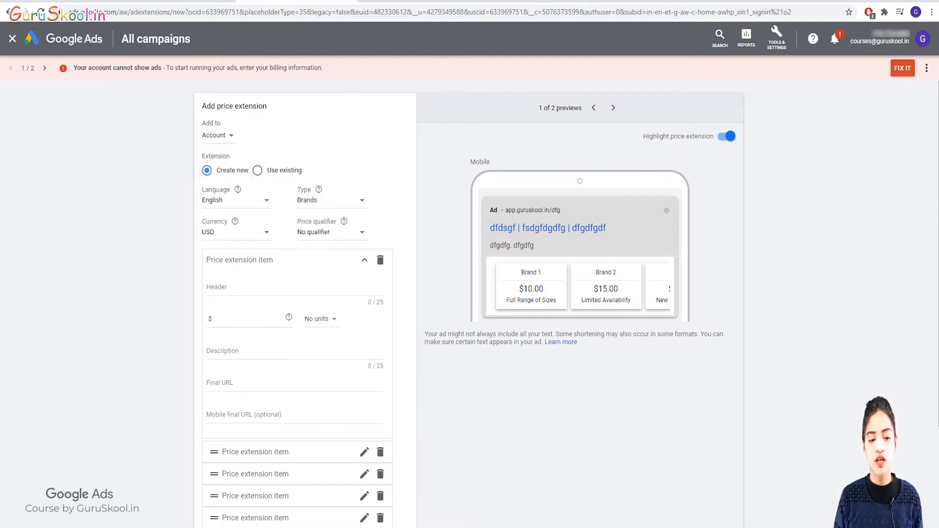
Set the price extension type to Services, currency INR, with No qualifier.
click(331, 200)
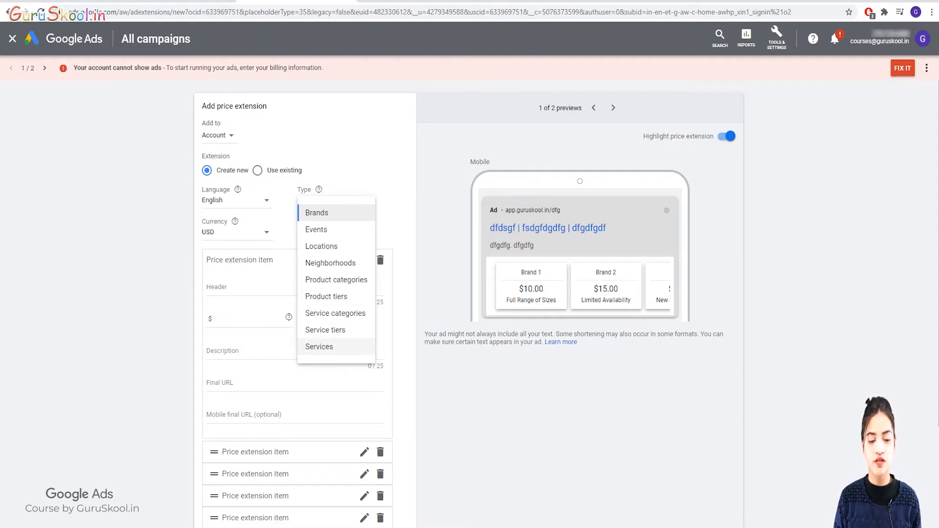
click(319, 346)
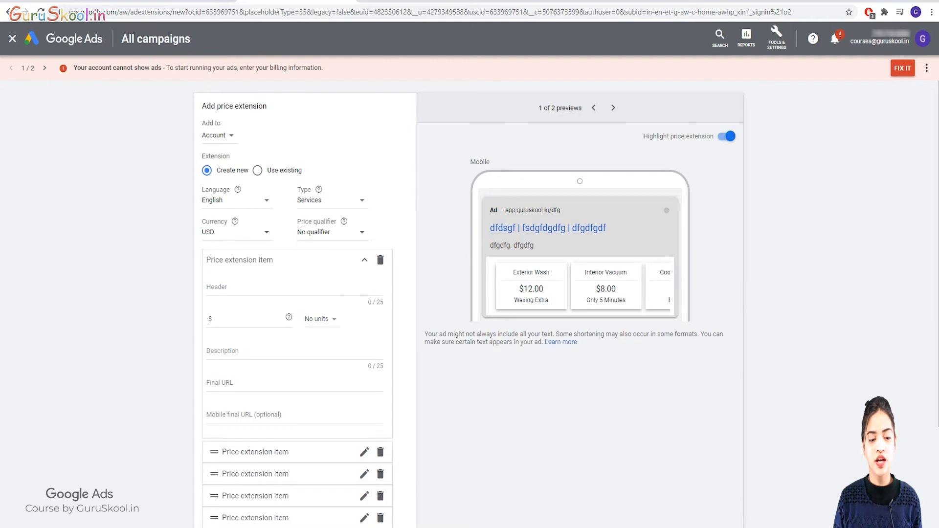
click(236, 233)
click(236, 260)
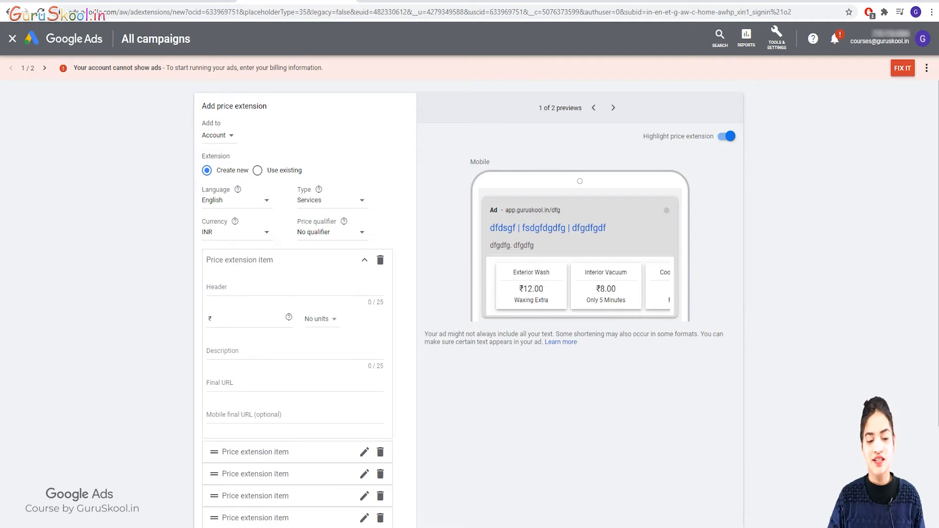
click(331, 232)
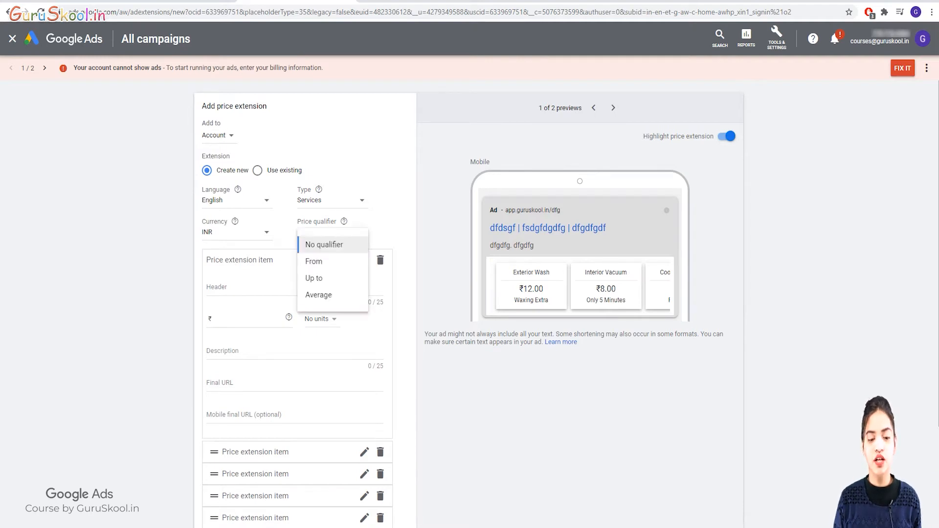
click(249, 288)
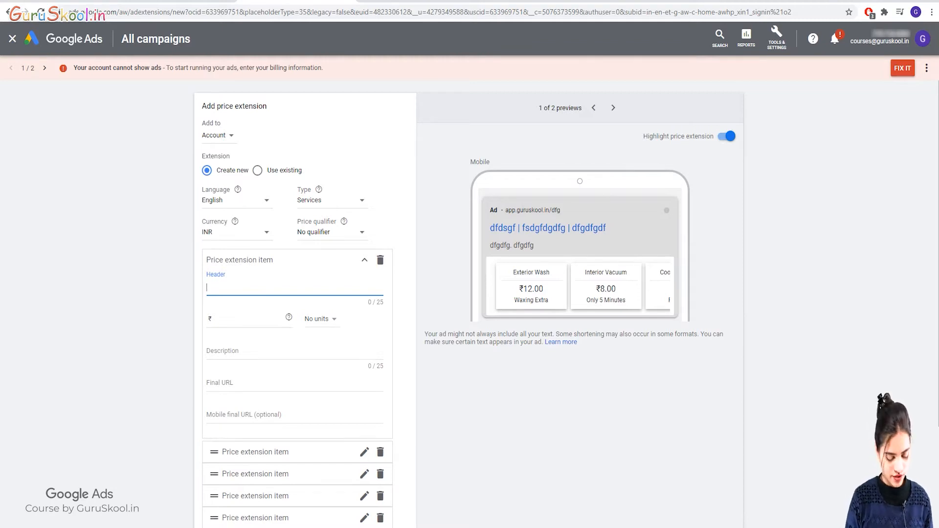
Add a Courses price item priced ₹499 with no units.
text(Courses)
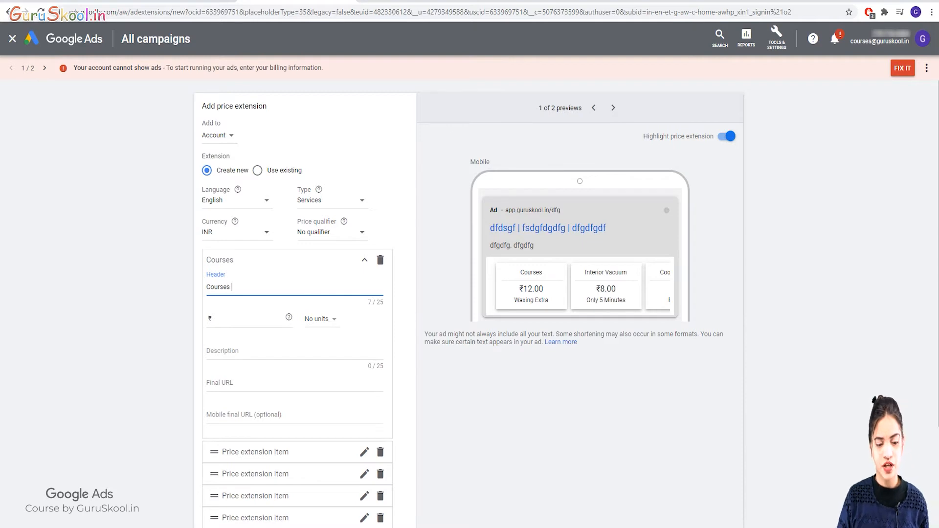
click(214, 319)
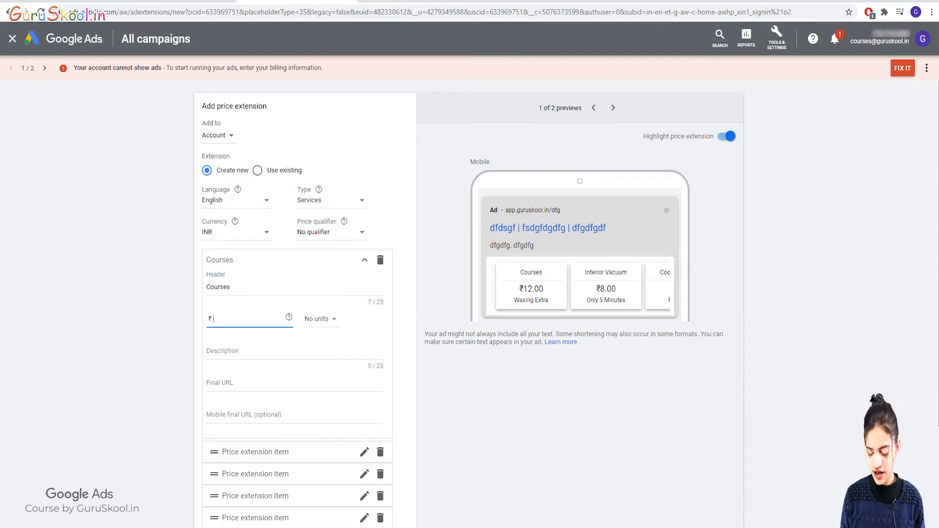
text(5)
key(BackSpace)
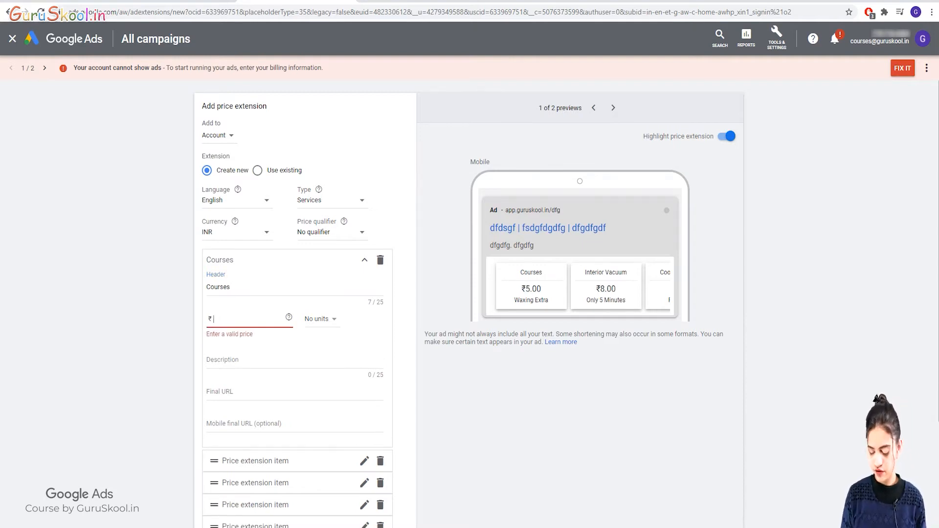
text(499)
click(321, 320)
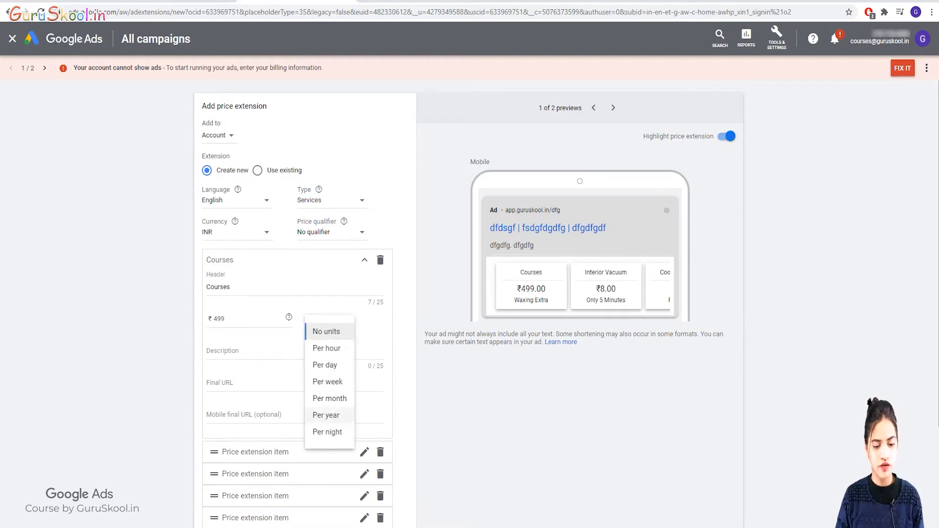
click(327, 331)
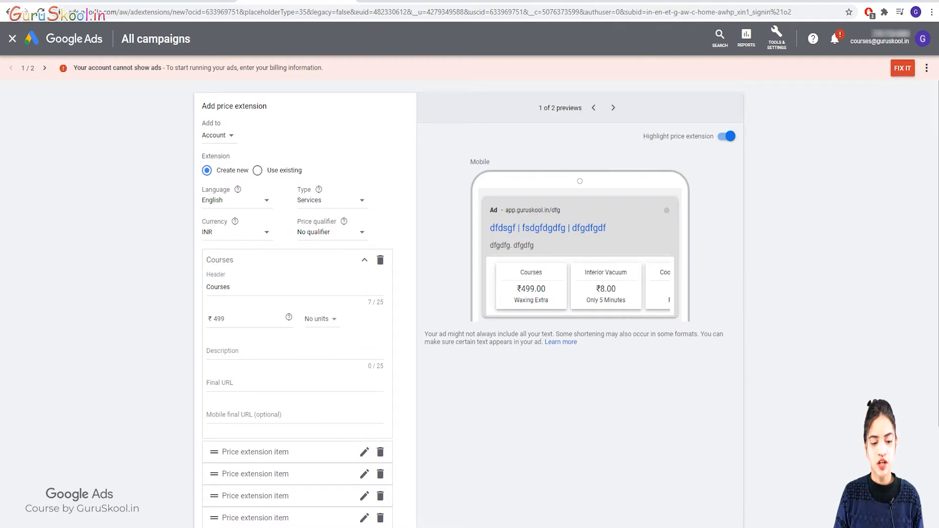
Describe the item as 'easily Available for all' and open a new tab for its URL.
click(294, 351)
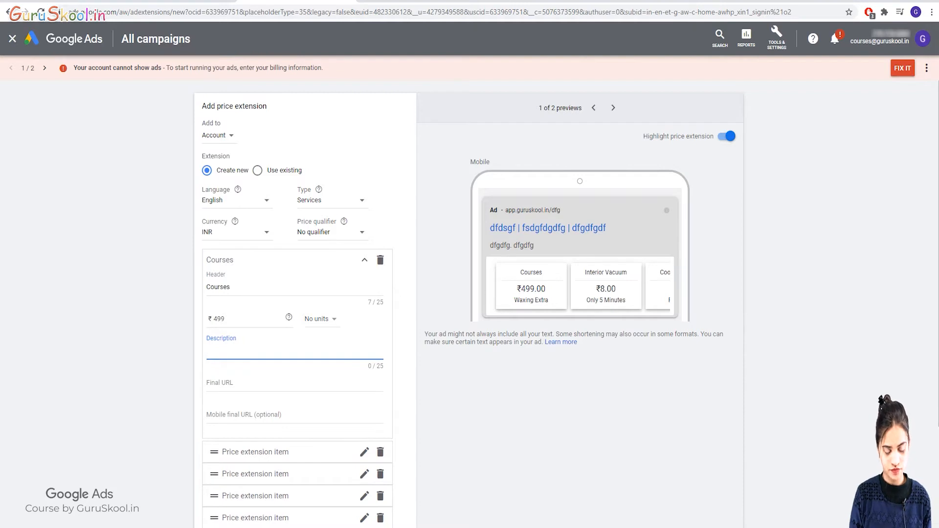
text(easily )
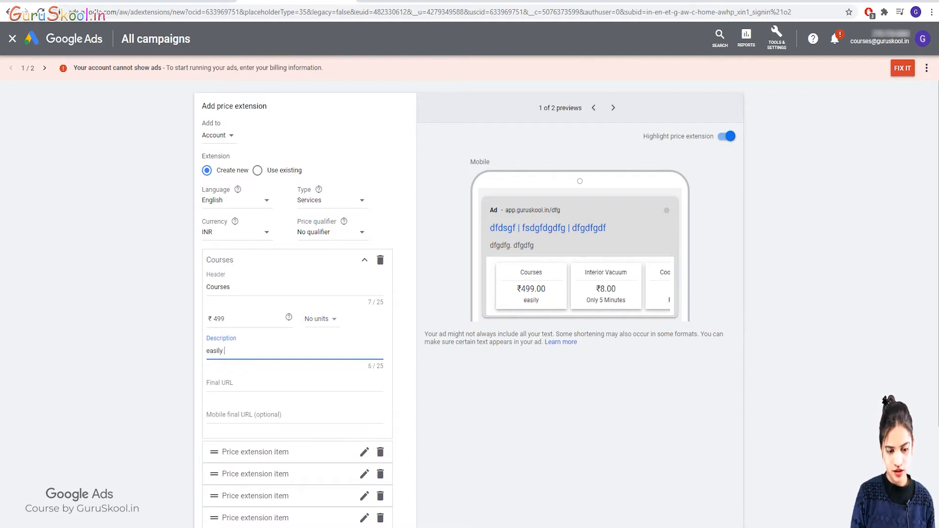
text(Ava)
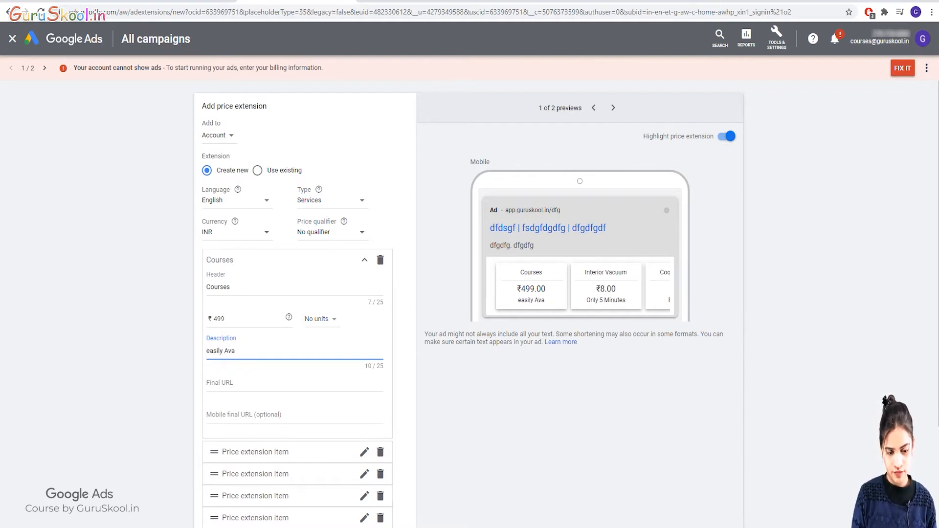
text(ilable )
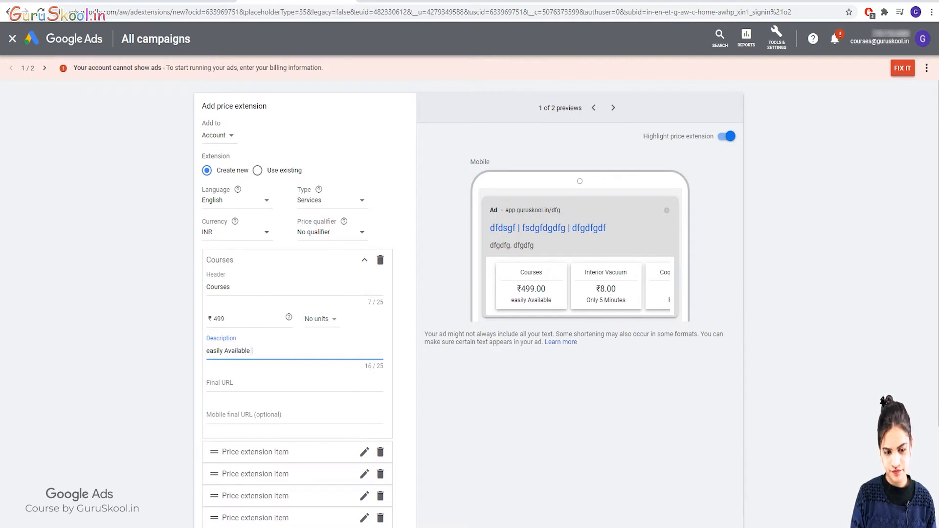
text(for all)
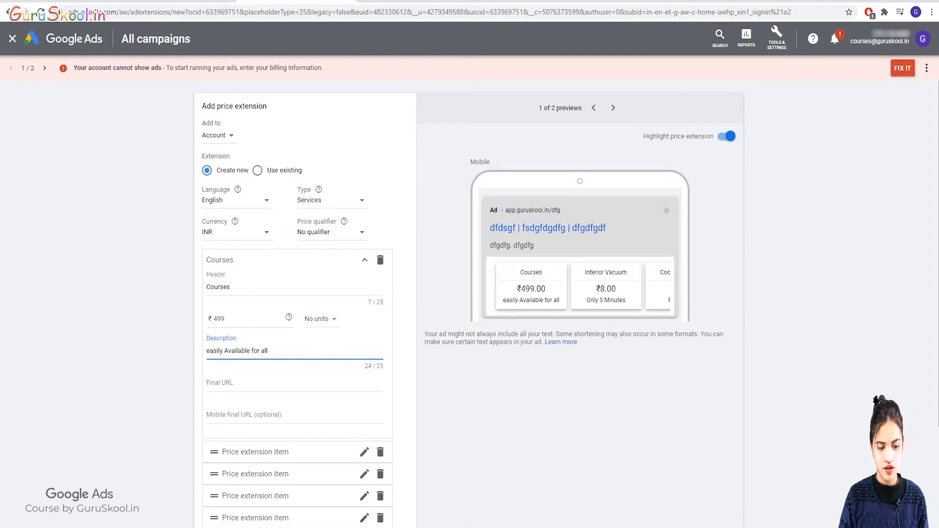
click(220, 383)
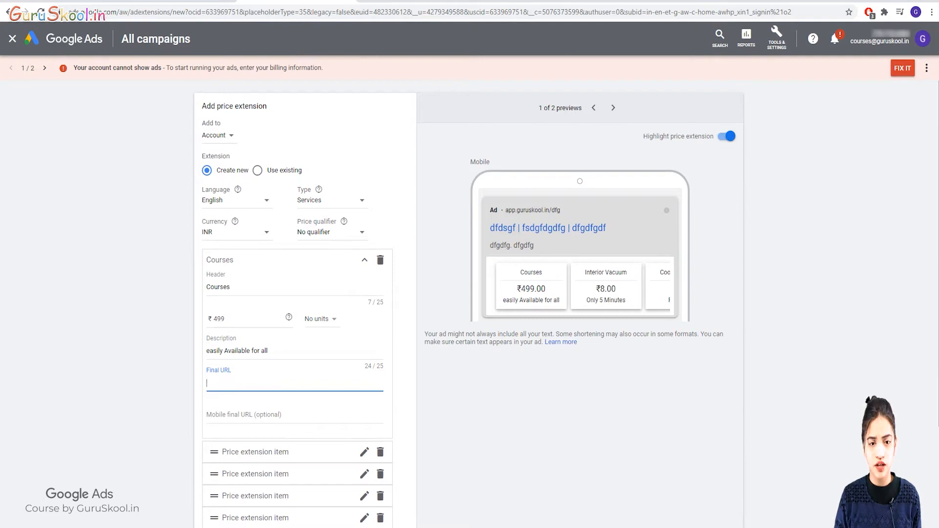
key(ctrl+t)
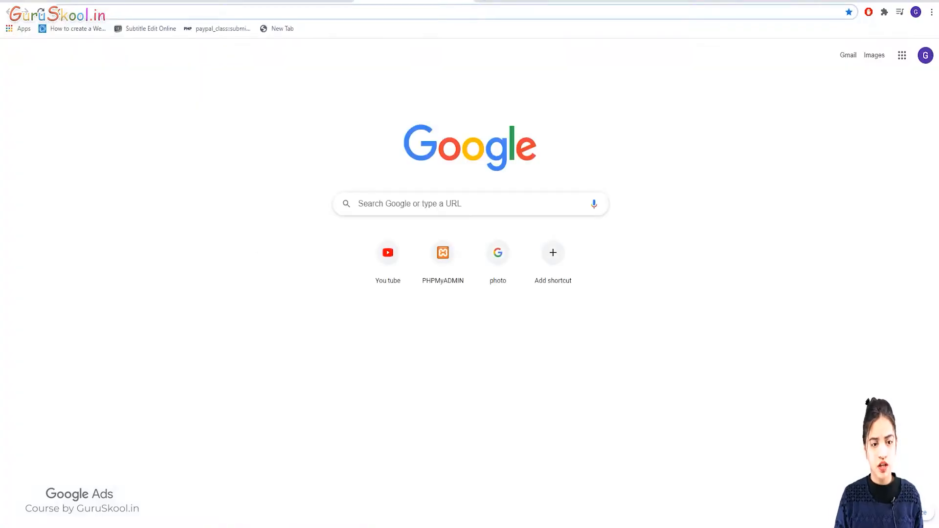
click(74, 12)
text(app)
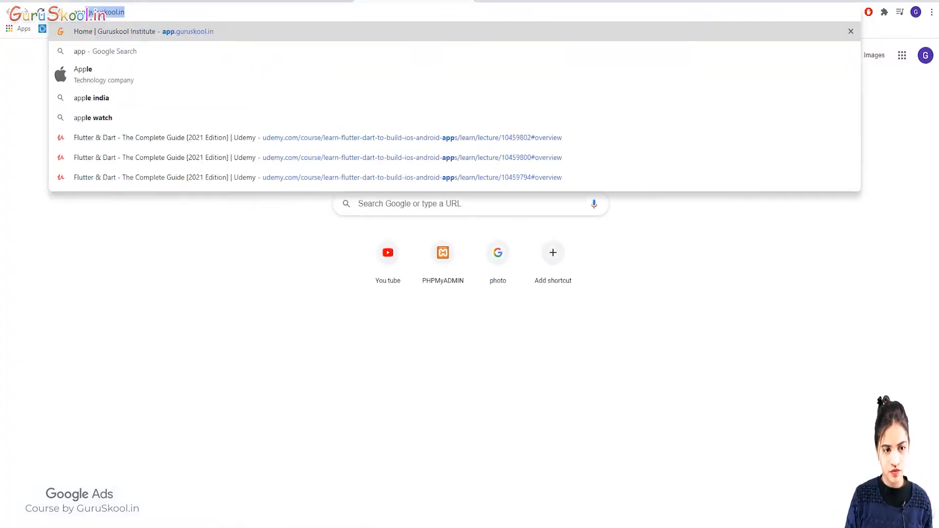
key(Return)
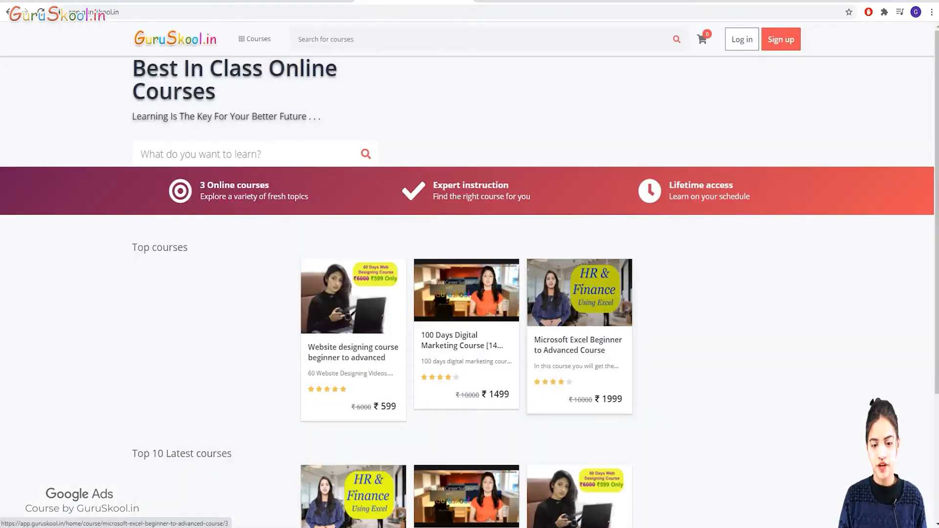
scroll(580, 318, down, 3)
scroll(579, 318, up, 3)
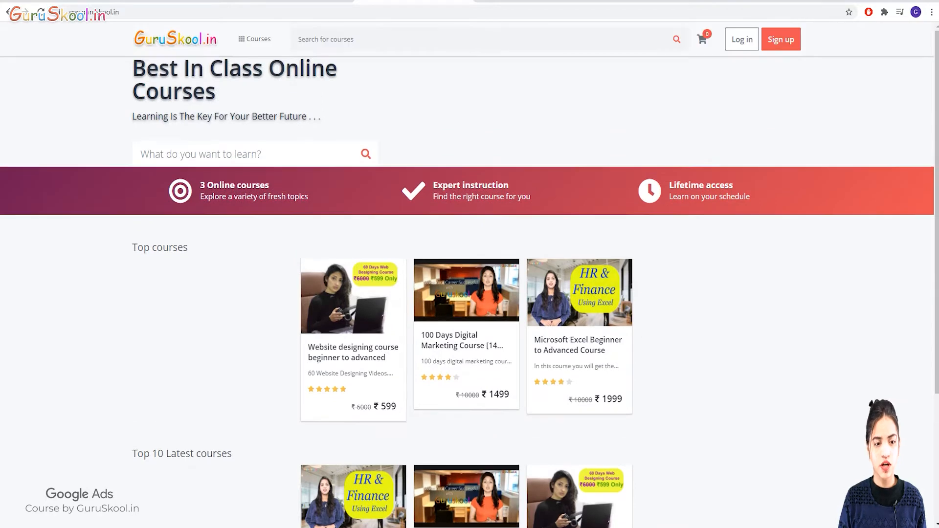
click(146, 11)
key(ctrl+c)
click(147, 12)
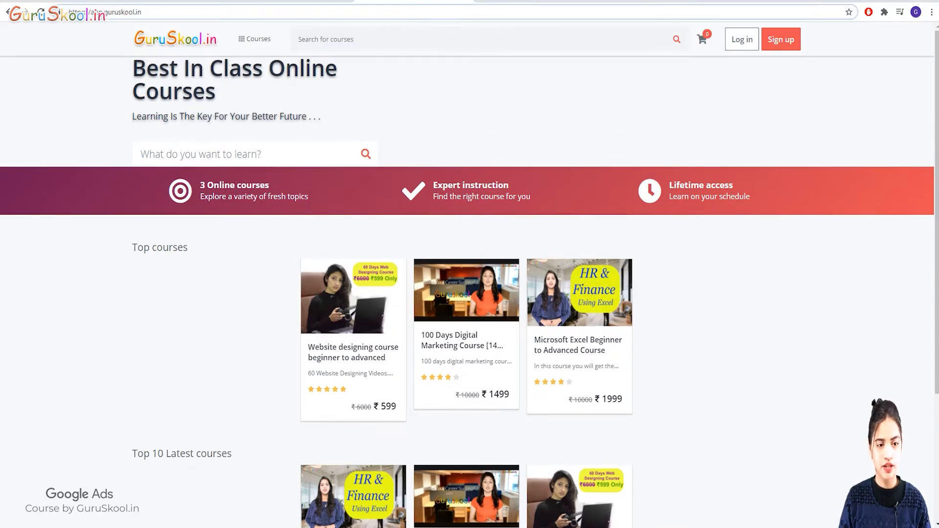
key(ctrl+a)
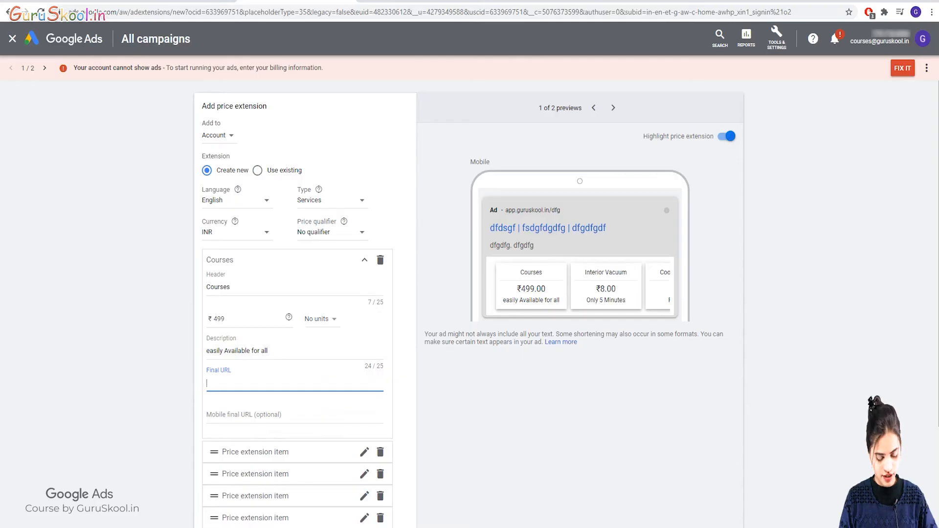
key(ctrl+v)
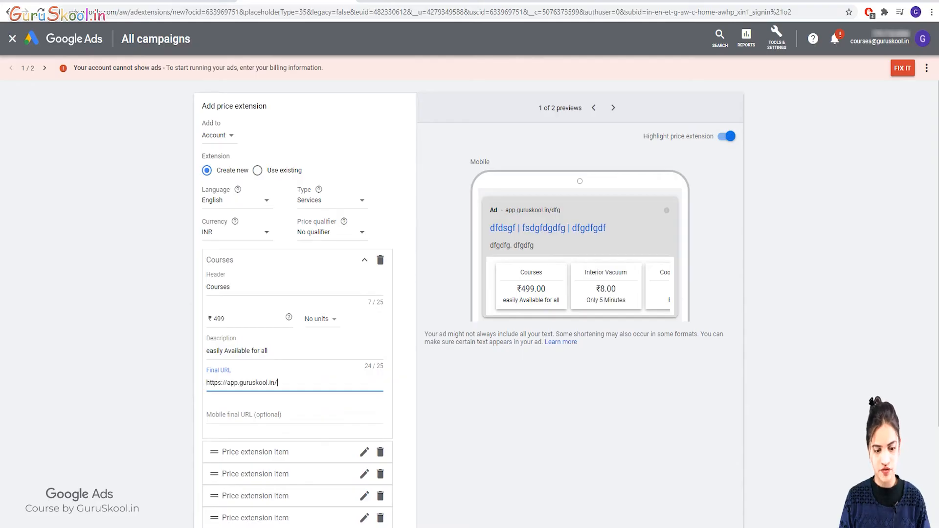
Expand the second price item and change the first item's header from Courses to 'Digital marketing course'.
scroll(470, 294, down, 2)
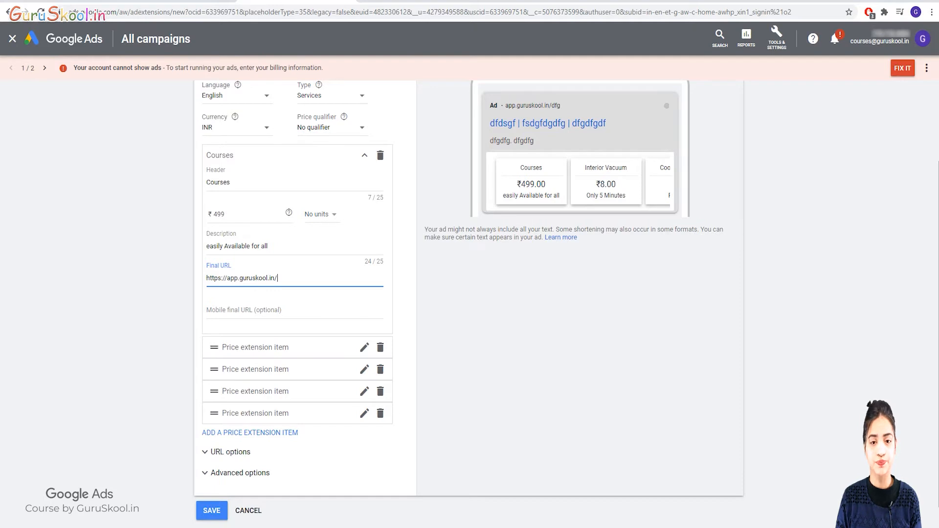
scroll(470, 293, down, 1)
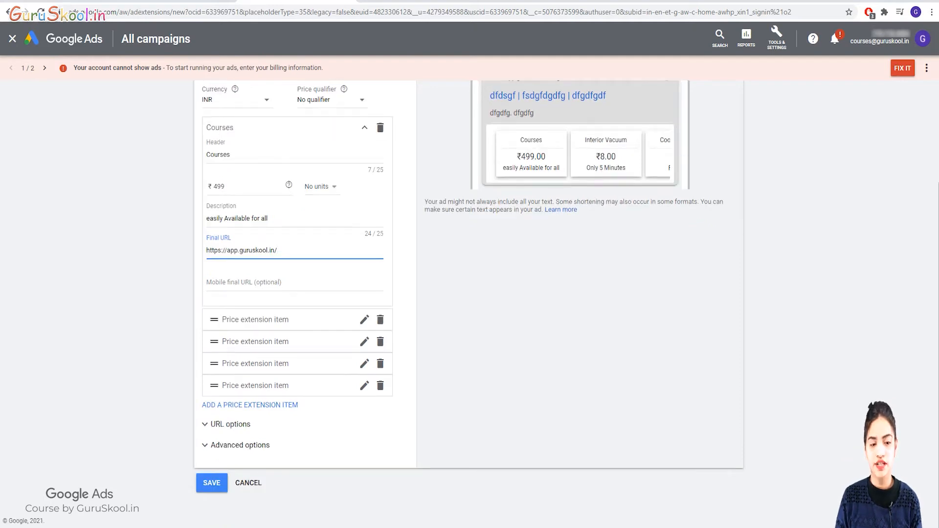
click(282, 320)
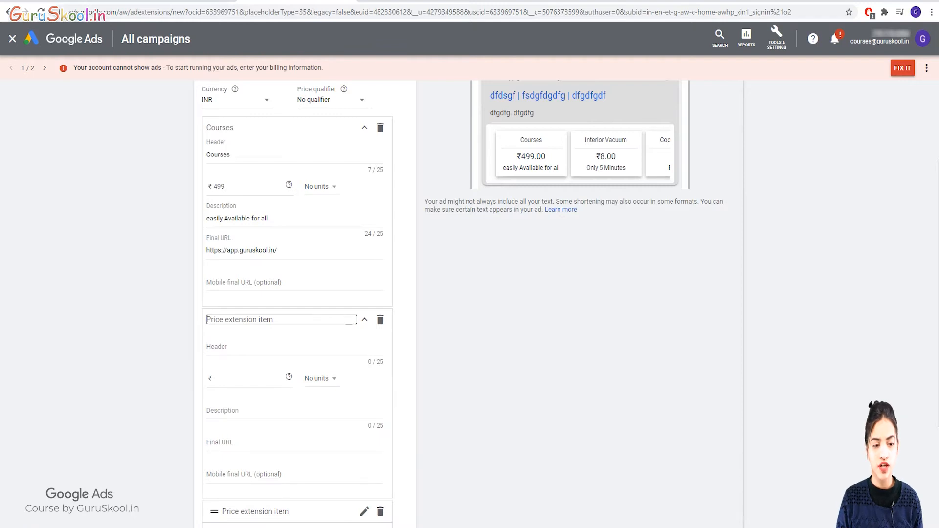
drag(244, 155, 201, 153)
key(BackSpace)
key(BackSpace)
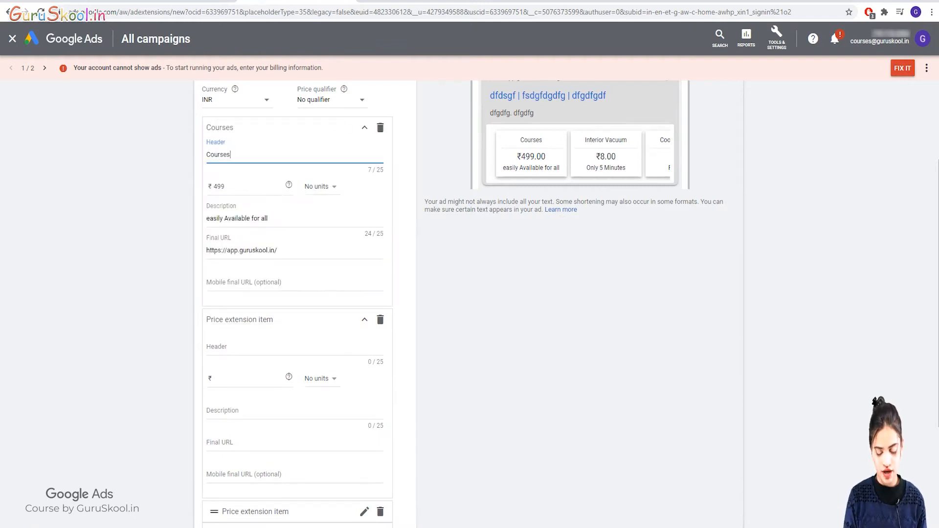
key(BackSpace)
key(BackSpace)
key(BackSpace)
key(BackSpace)
key(BackSpace)
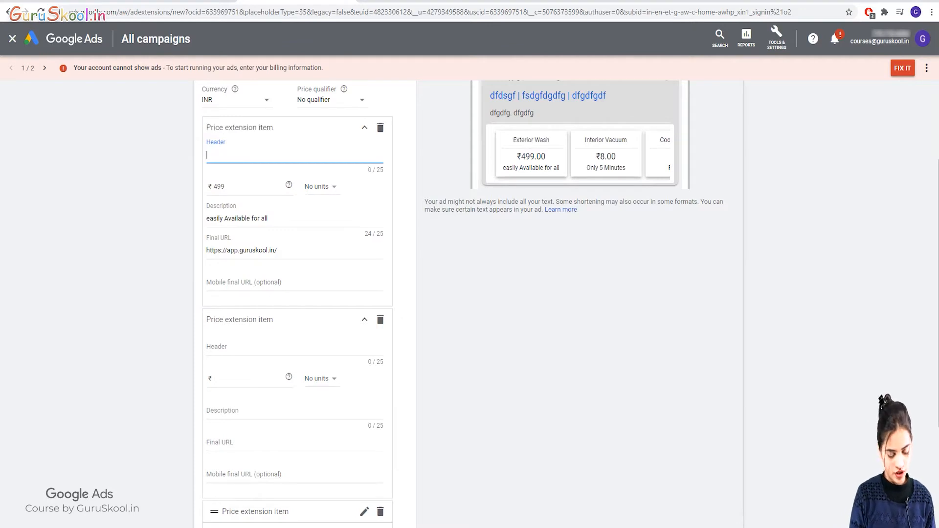
text(Digital ma)
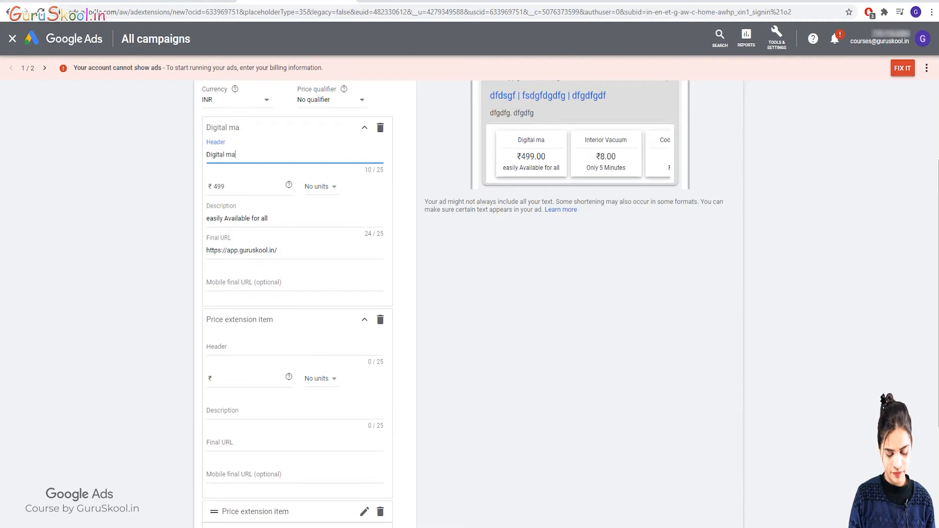
text(rke)
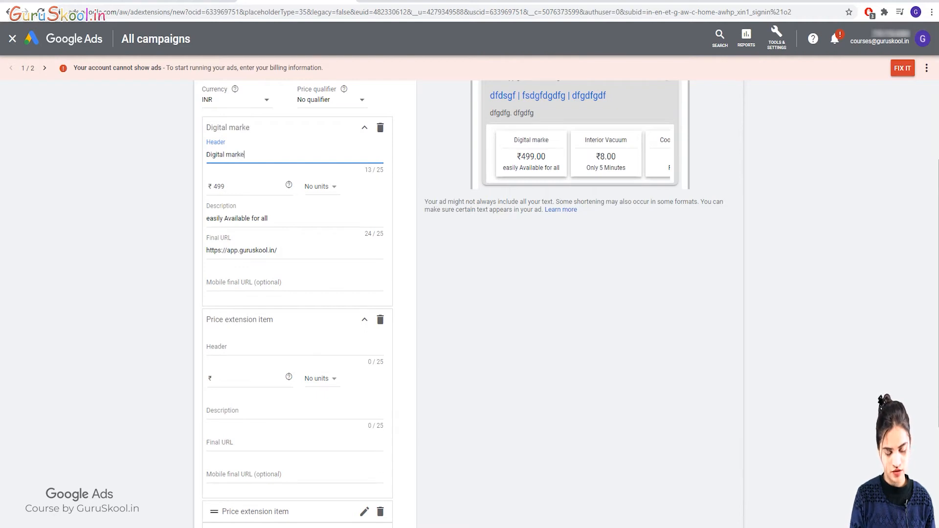
text(ting c)
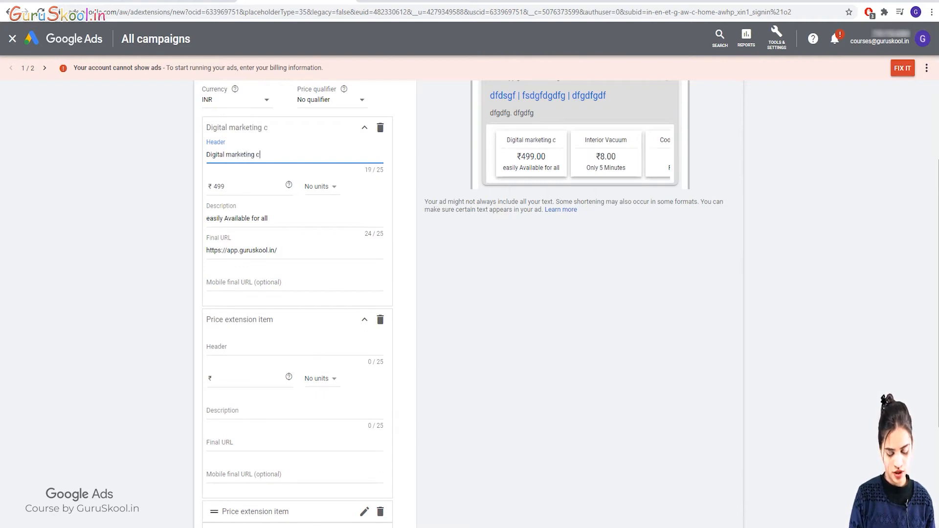
text(ourse)
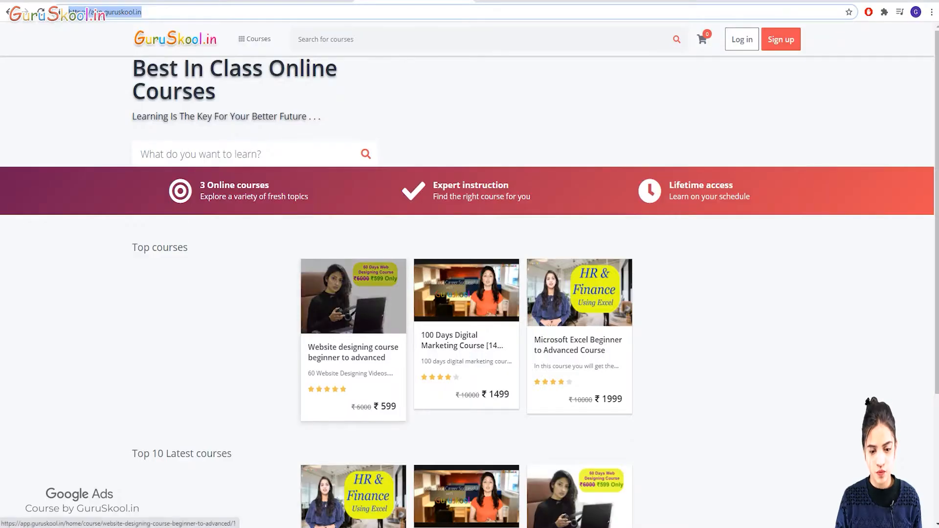
Copy the 100 Days Digital Marketing Course page address and return to the first item's Final URL.
click(465, 294)
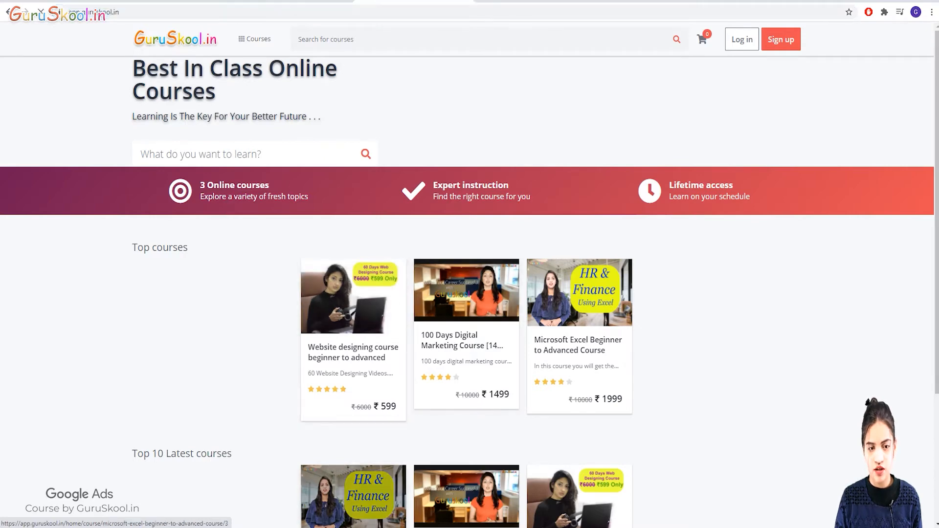
key(ctrl+l)
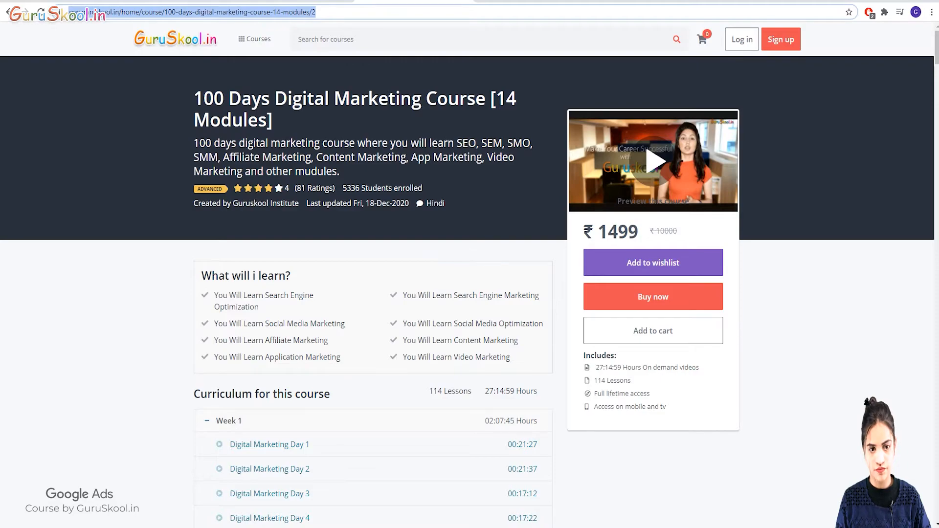
key(ctrl+shift+Tab)
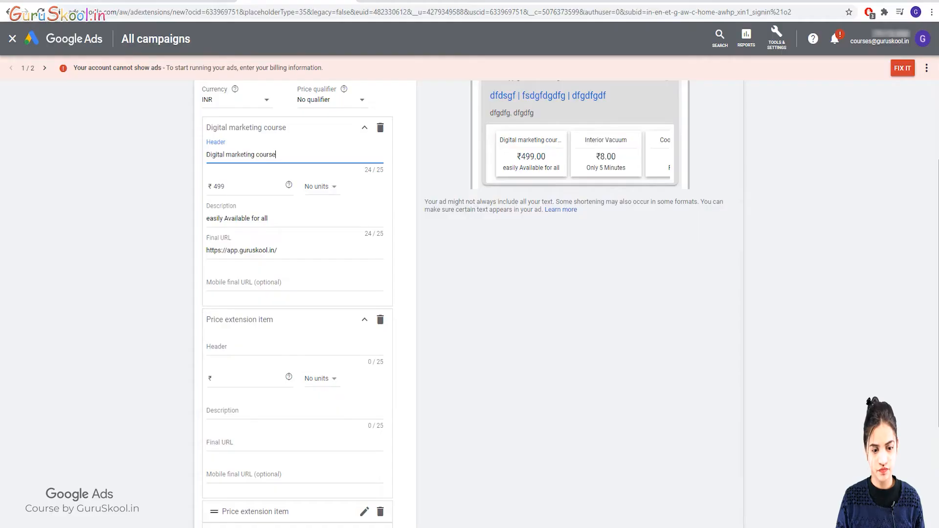
click(279, 250)
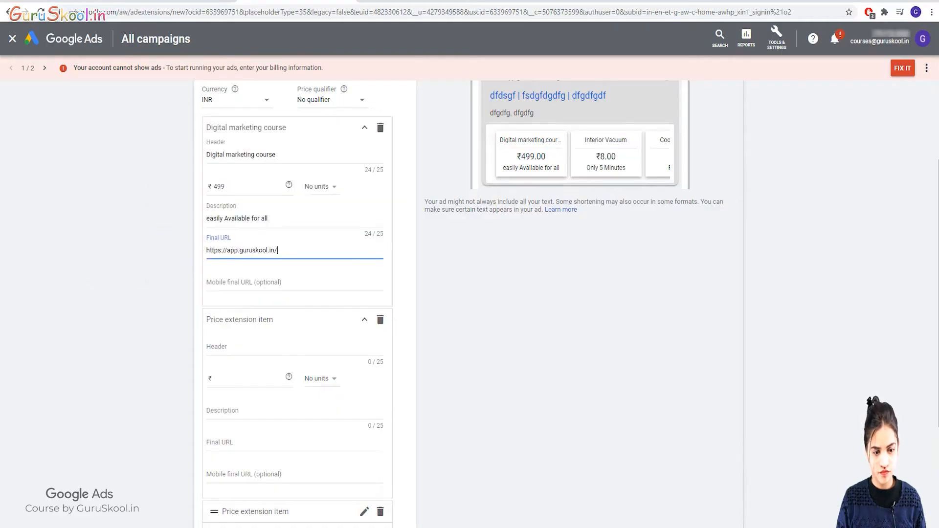
Replace the first item's Final URL with the digital marketing course page address.
drag(279, 251, 258, 250)
key(ctrl+a)
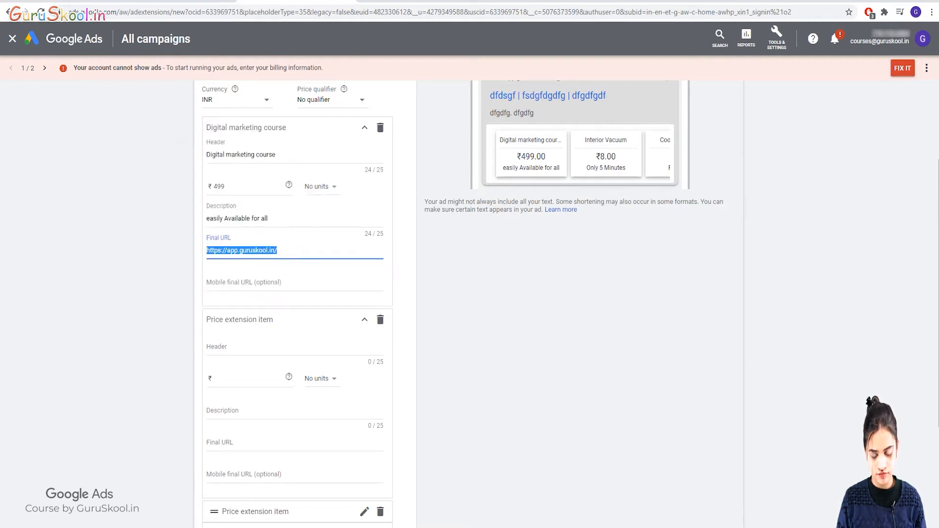
key(BackSpace)
key(ctrl+v)
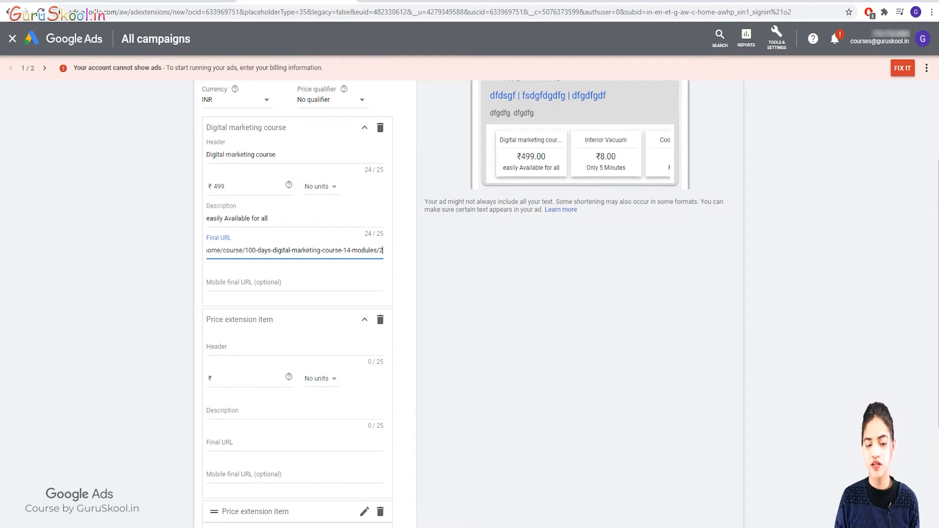
click(488, 210)
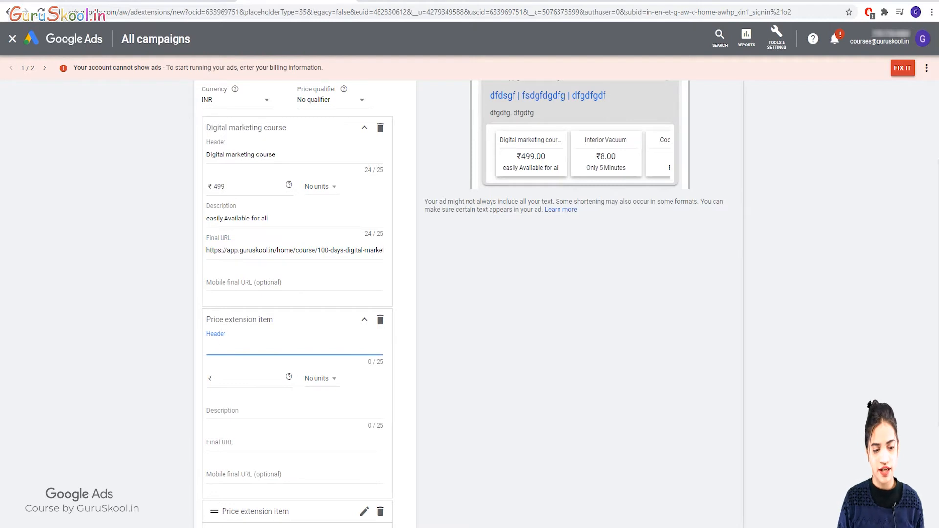
Enter 'MS excel Course' as the second price item's header.
text(e)
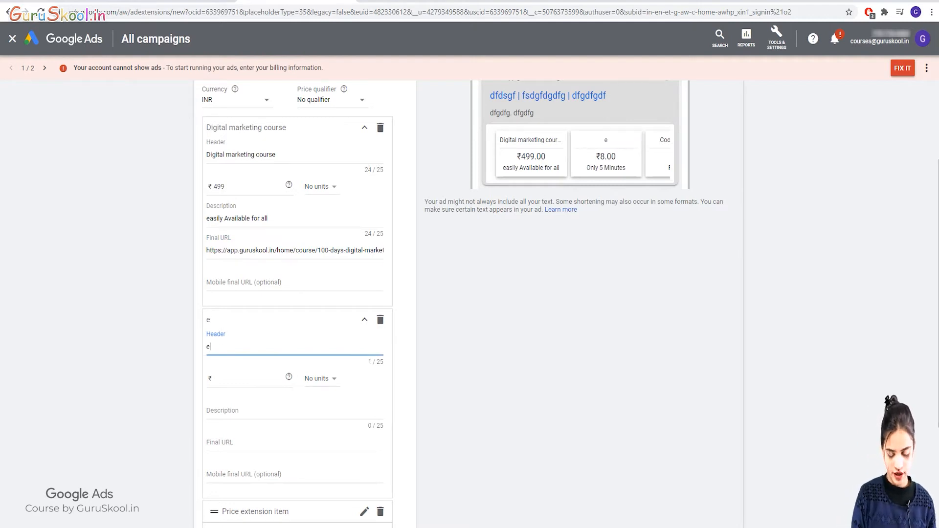
key(BackSpace)
text(ma)
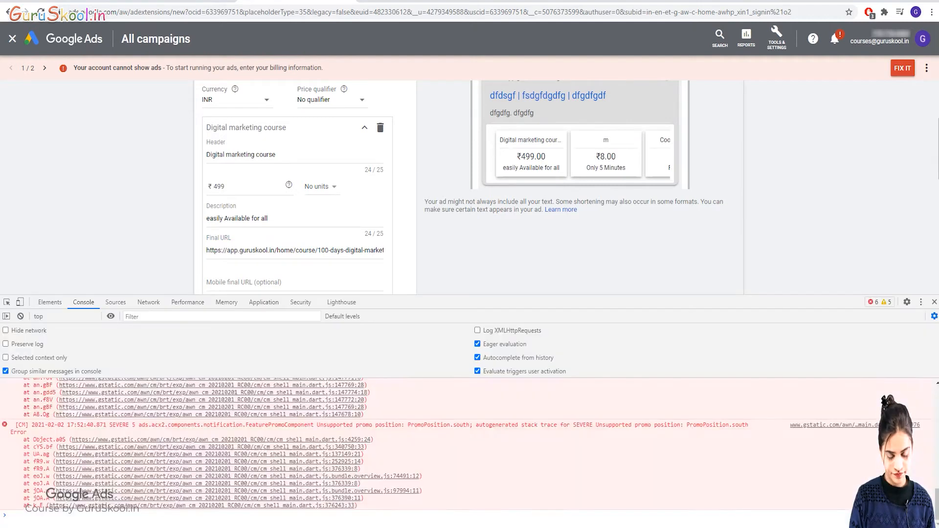
key(BackSpace)
key(BackSpace)
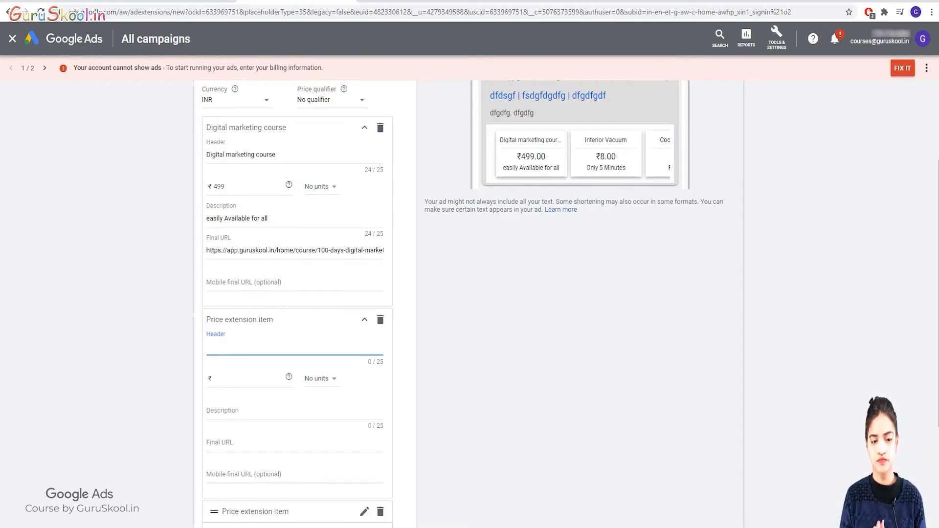
text(Ma)
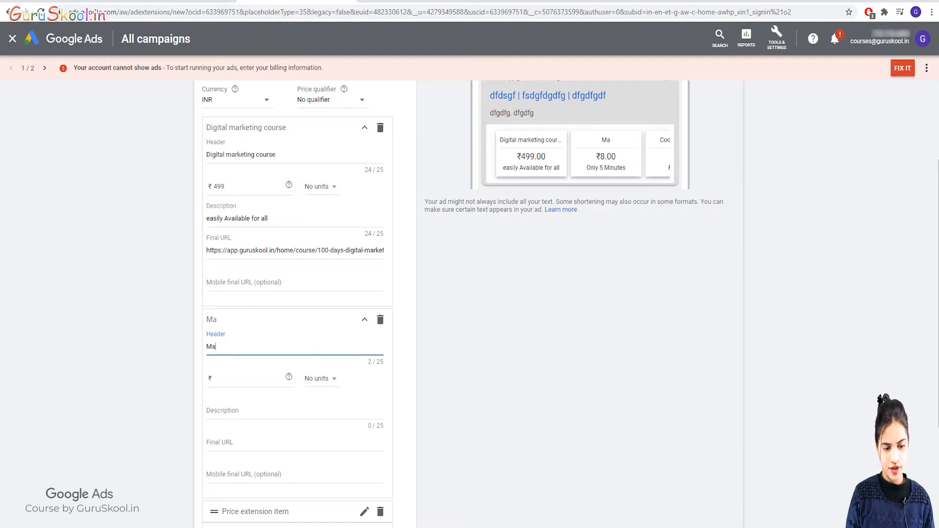
key(BackSpace)
text(S)
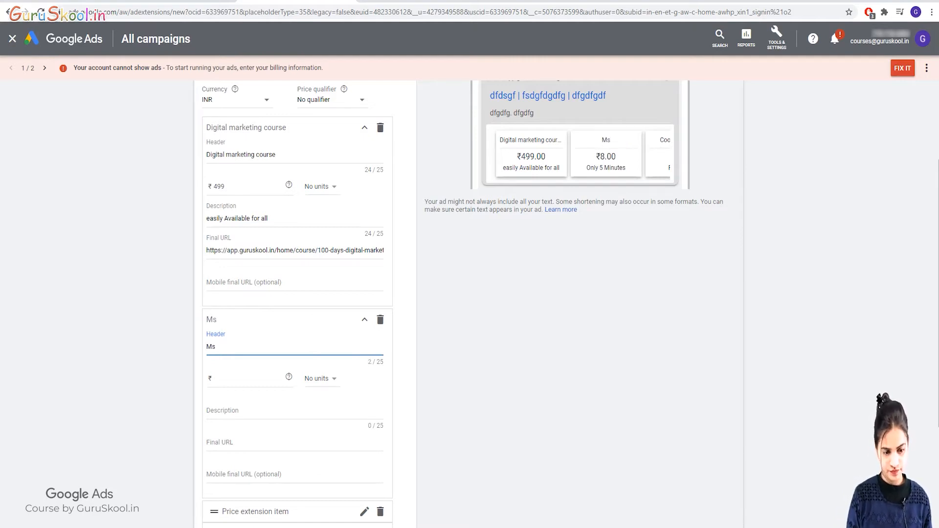
key(BackSpace)
text(S excel)
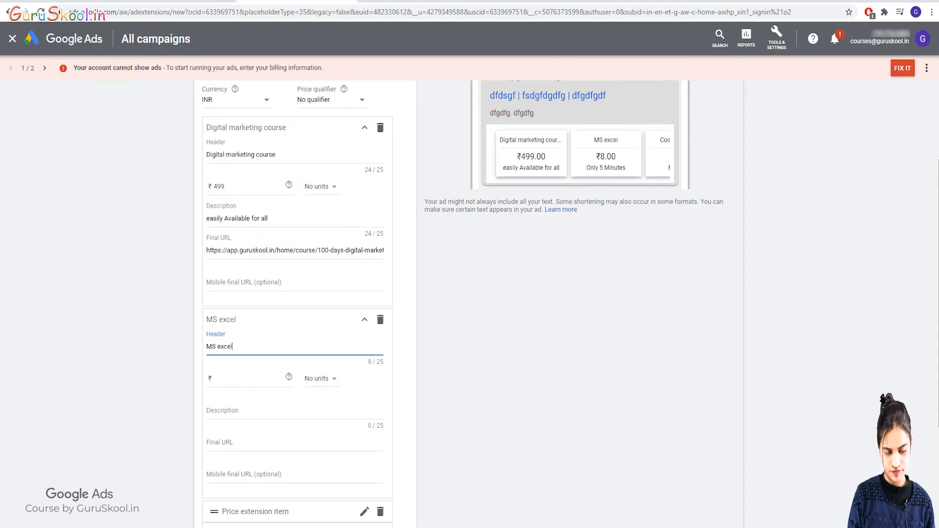
text( Course)
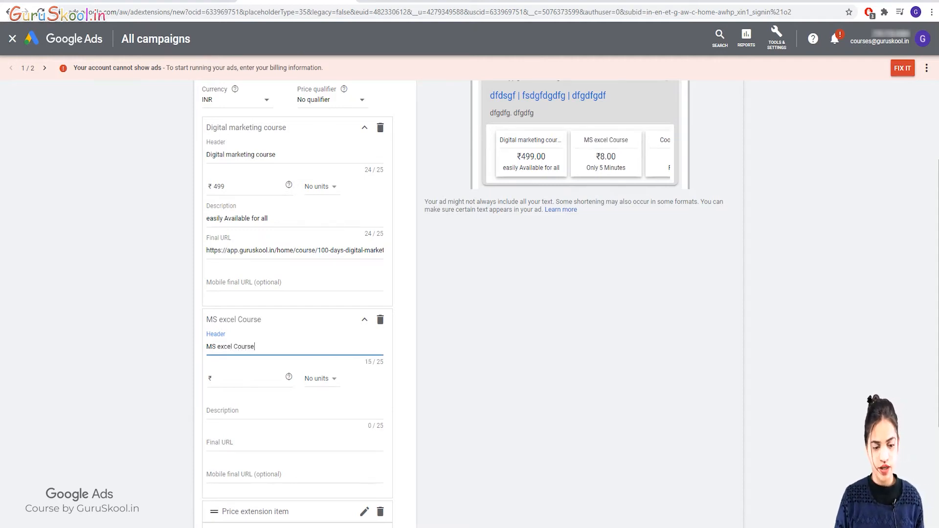
Give the second item a ₹593 price with unchanged units and the description 'Hurry Up!'.
click(215, 378)
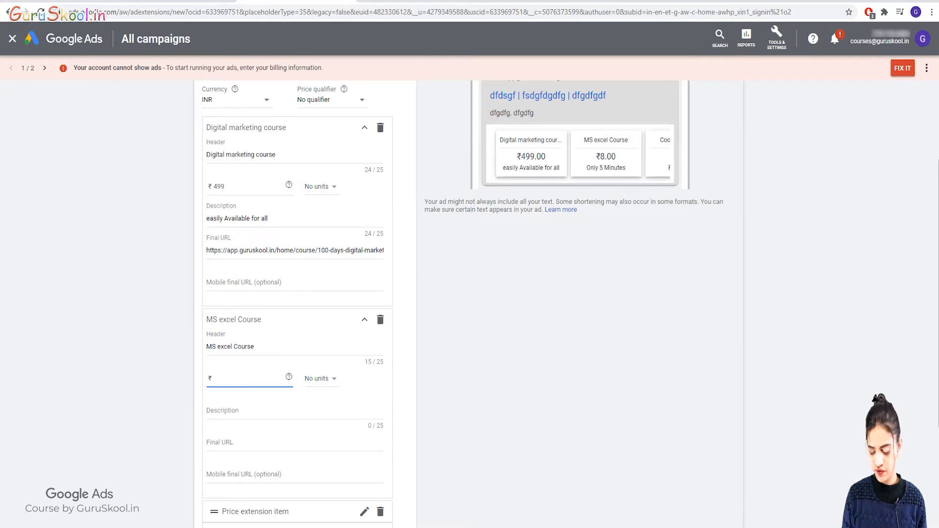
text(593)
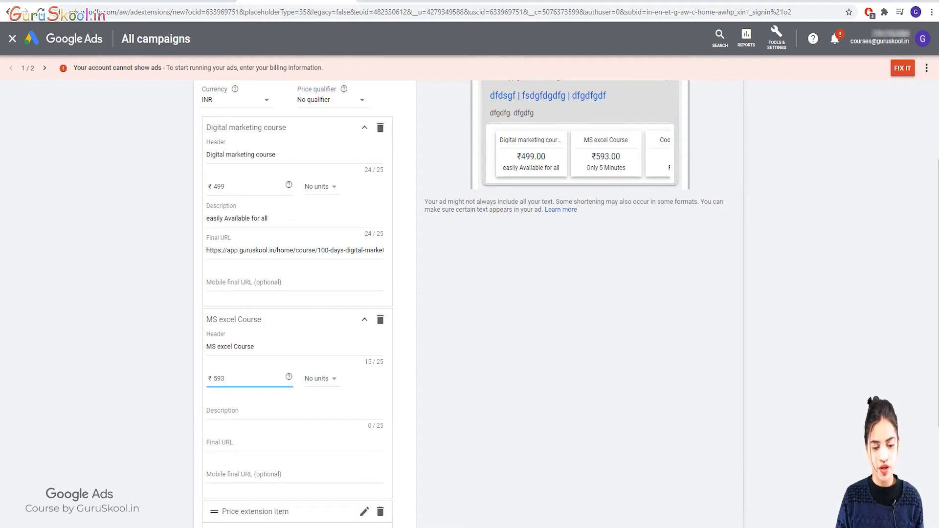
click(321, 379)
click(326, 392)
scroll(295, 358, down, 1)
click(274, 358)
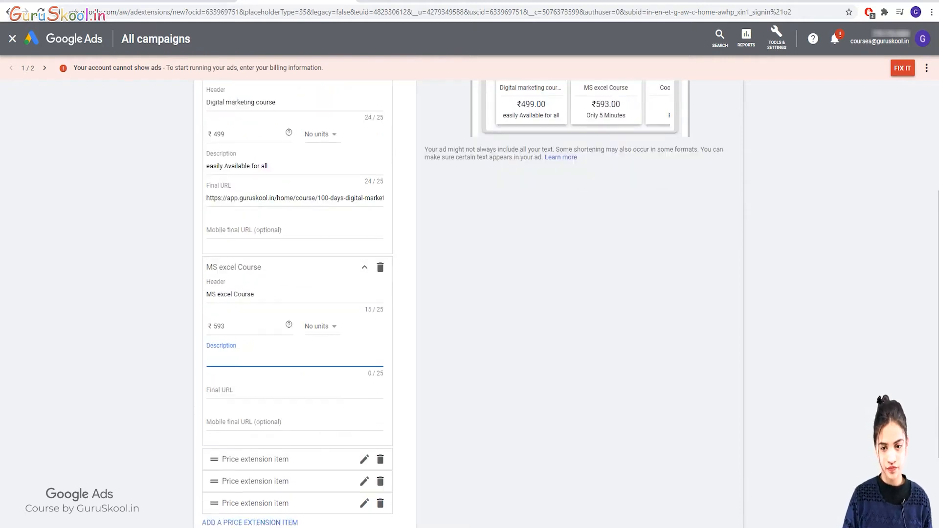
text(Hurry)
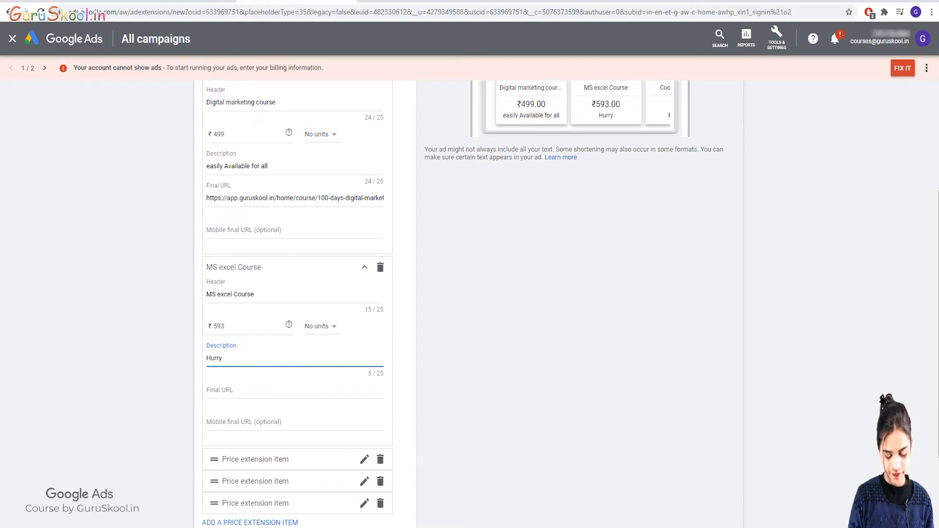
text( Up)
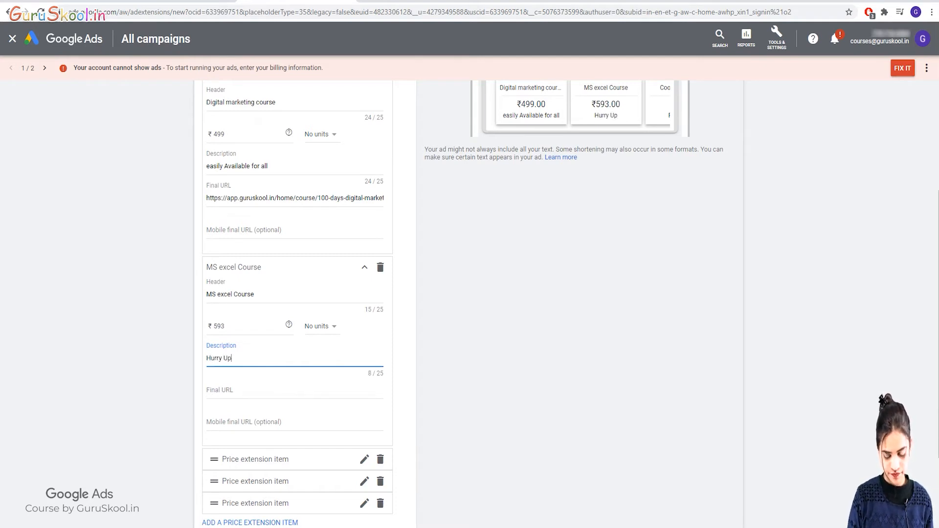
text(!)
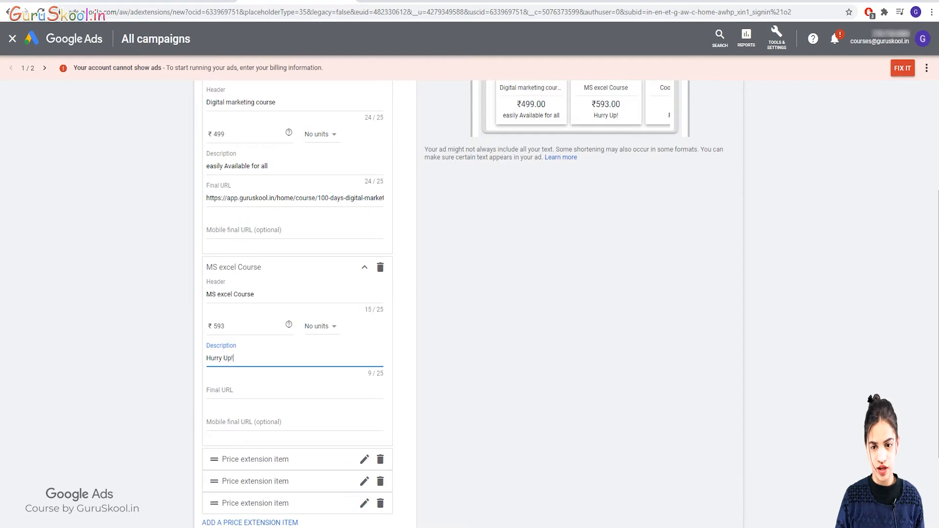
key(Tab)
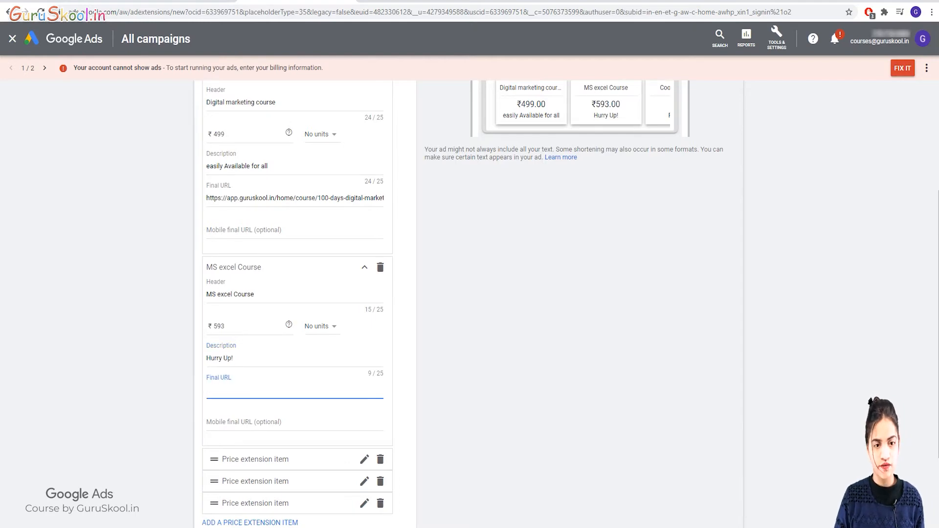
click(413, 1)
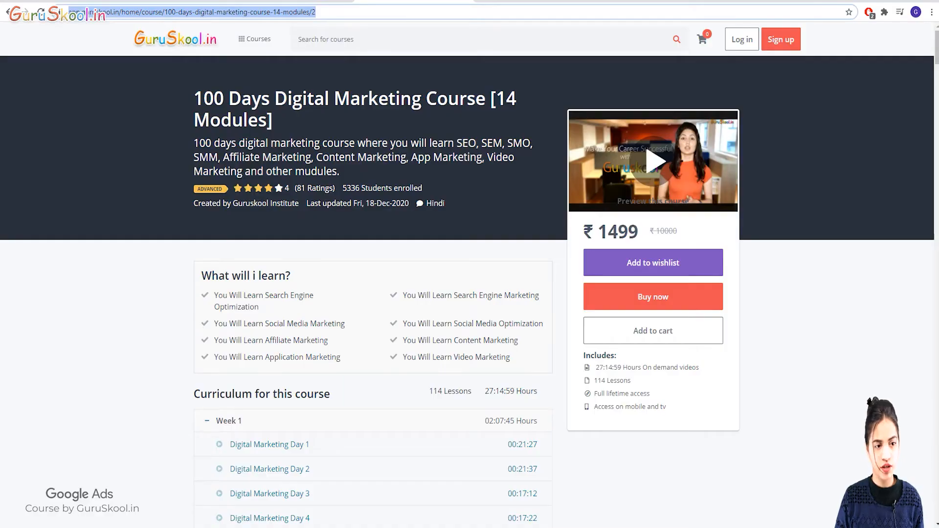
Open GuruSkool's Microsoft Excel Beginner to Advanced Course page and copy its address for the form.
click(8, 12)
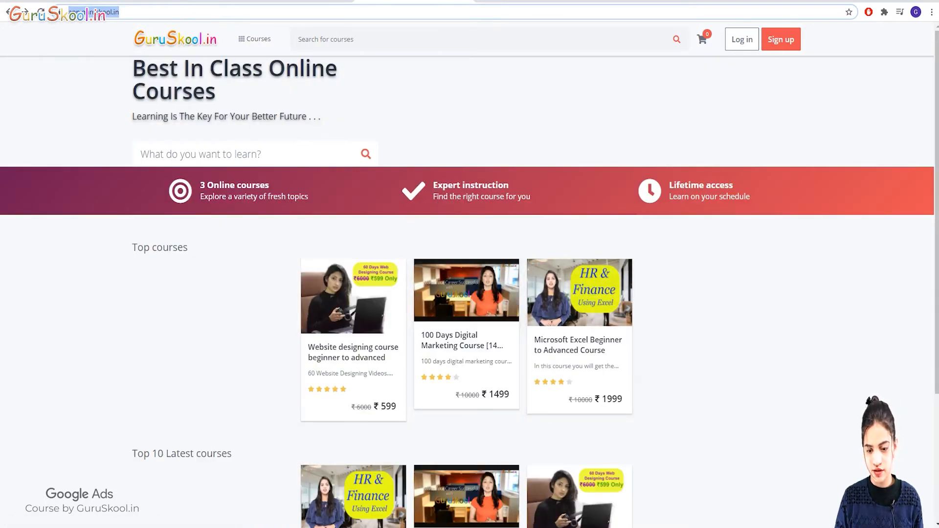
scroll(579, 313, down, 1)
scroll(579, 313, down, 1)
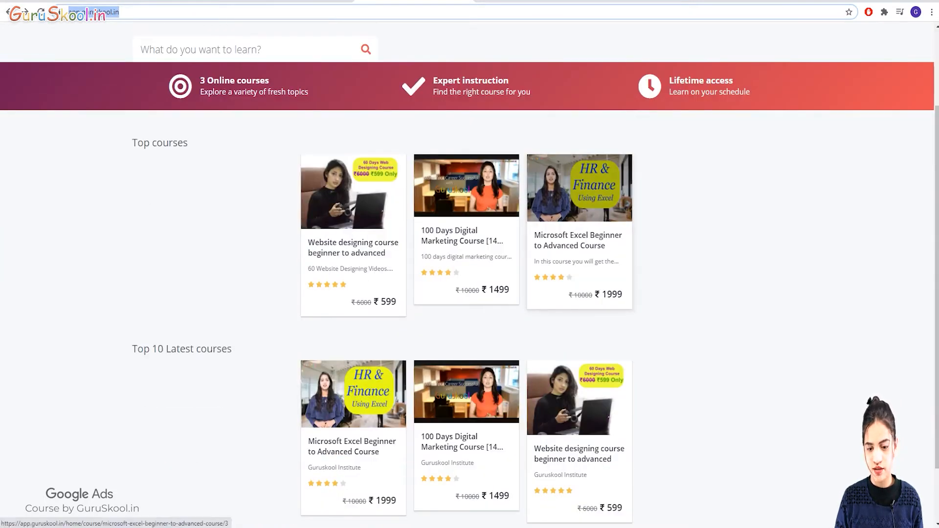
click(579, 304)
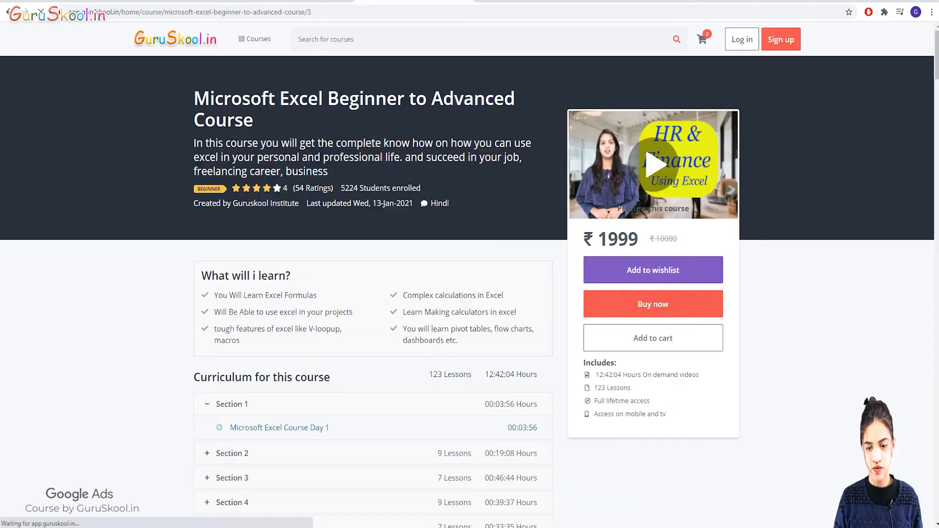
triple_click(441, 12)
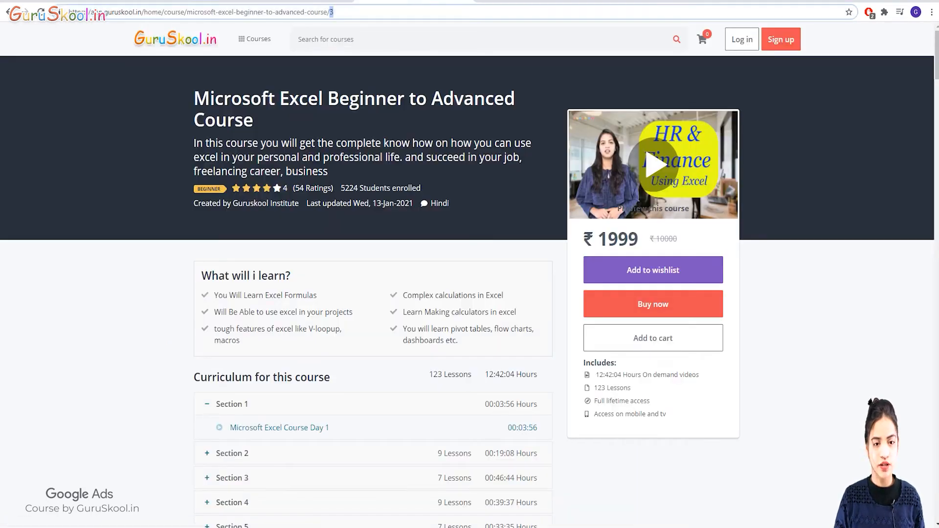
double_click(440, 12)
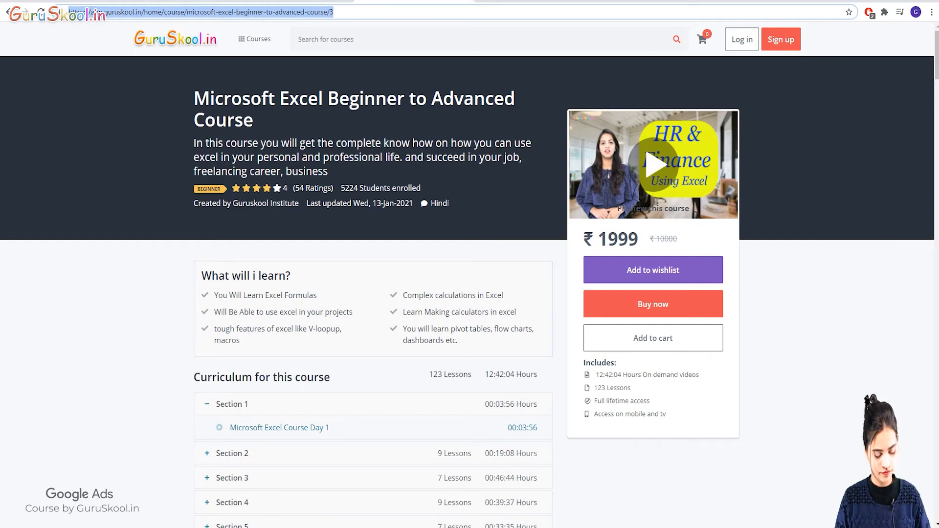
key(alt+Tab)
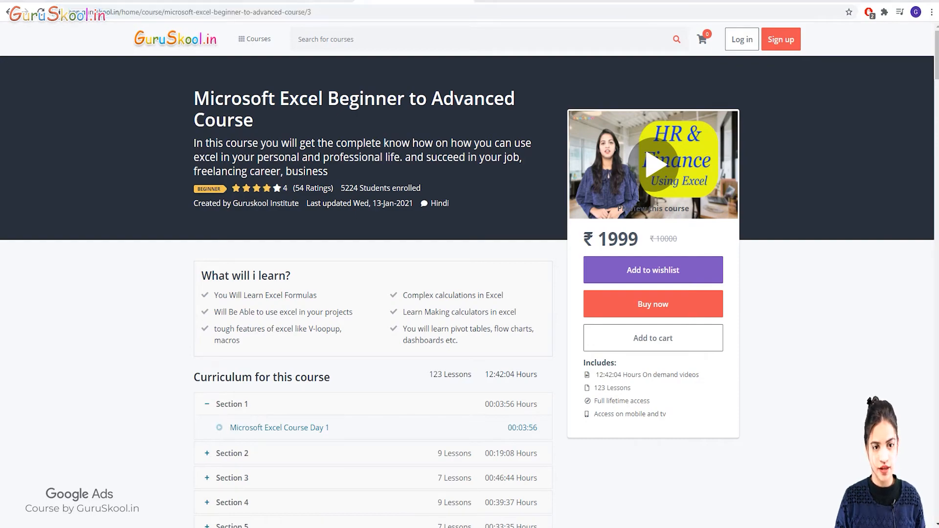
click(320, 1)
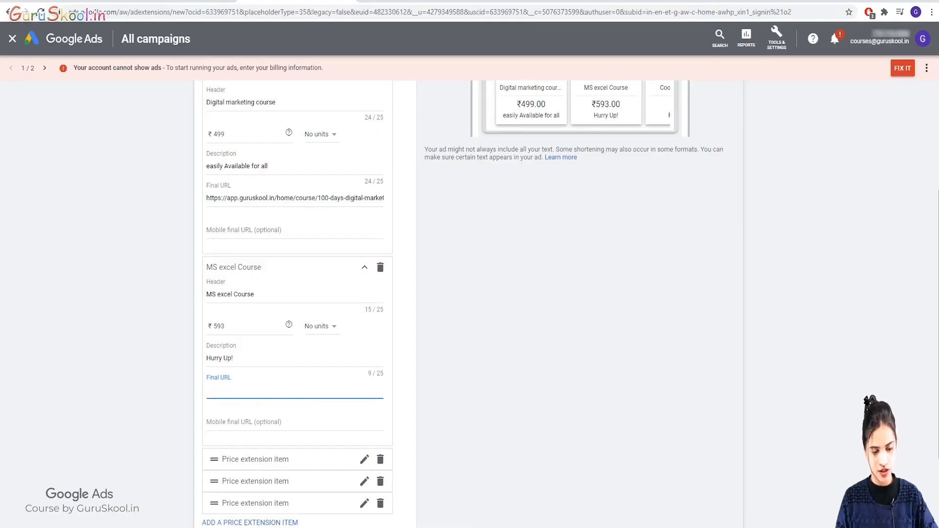
Paste the Excel course address into the MS excel Course Final URL.
key(ctrl+v)
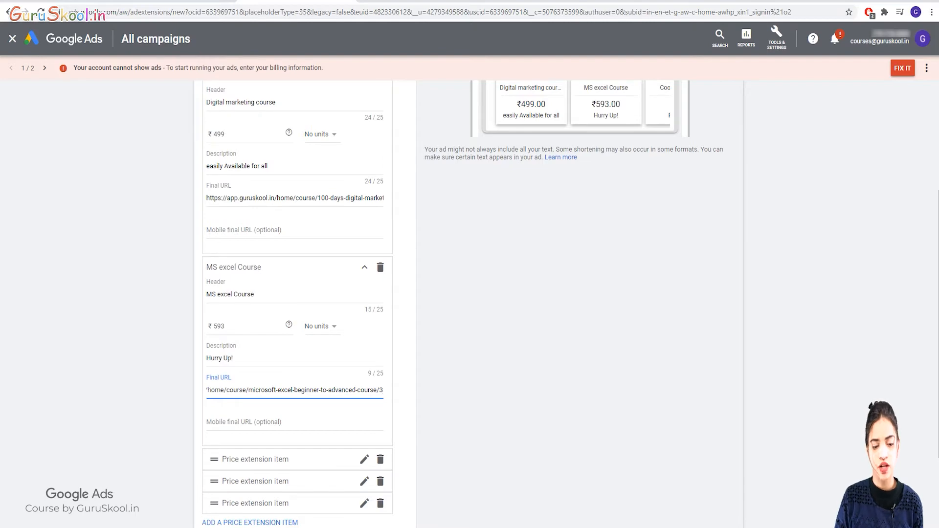
click(364, 459)
scroll(470, 303, down, 2)
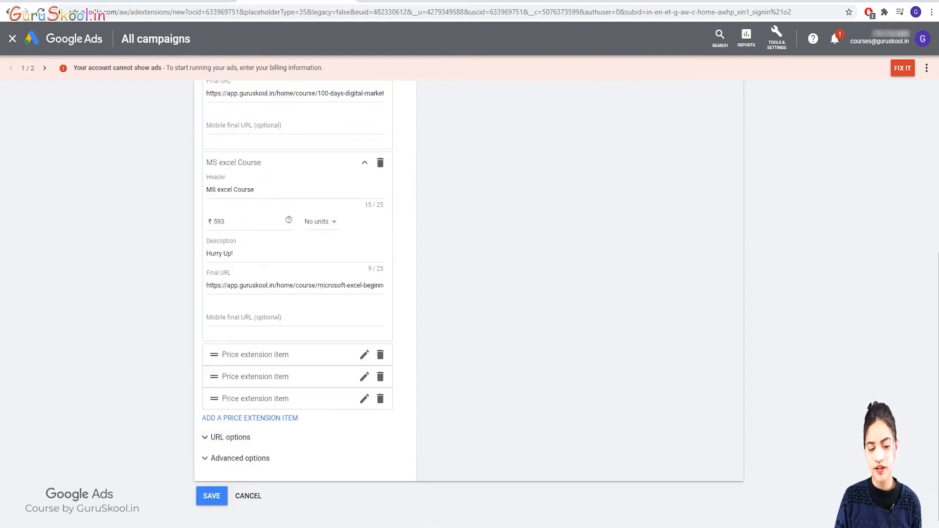
scroll(230, 438, up, 5)
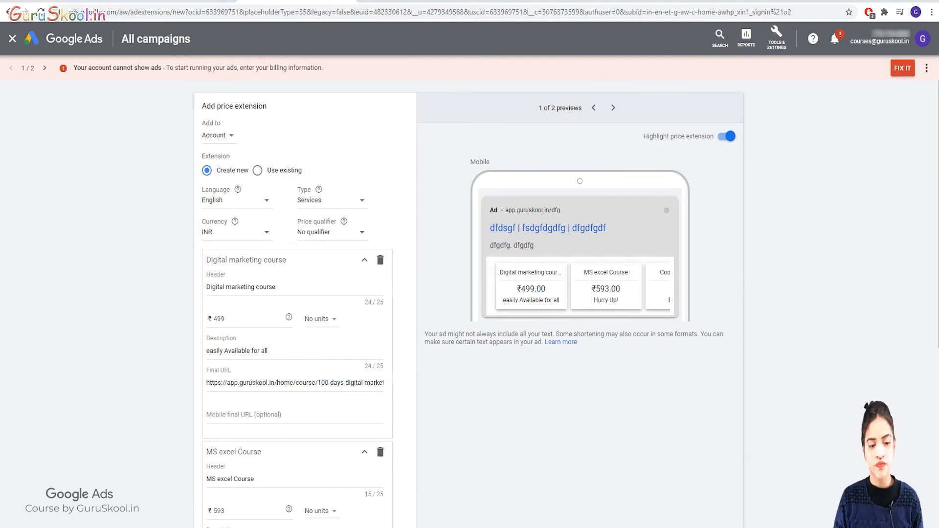
Try the From, Up to and Average price qualifiers, then settle on No qualifier.
scroll(470, 303, down, 2)
scroll(469, 303, up, 1)
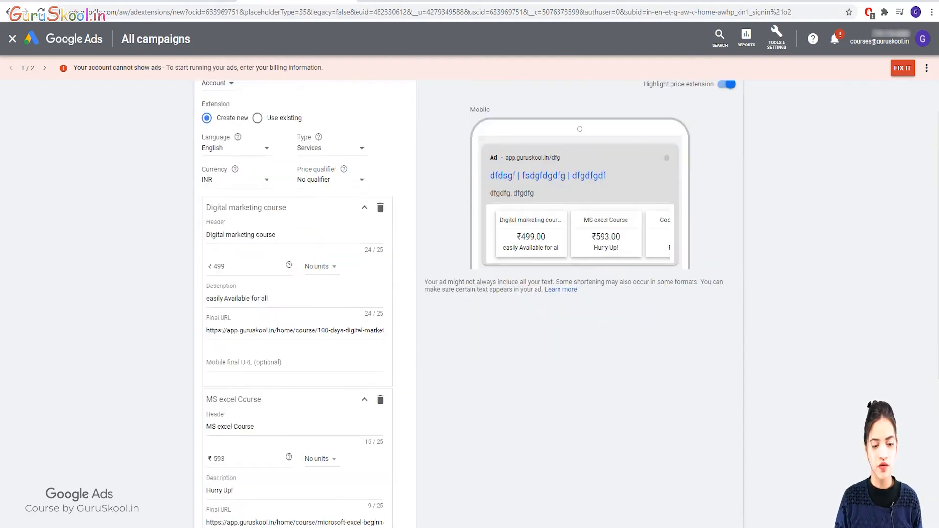
scroll(469, 304, up, 1)
click(331, 232)
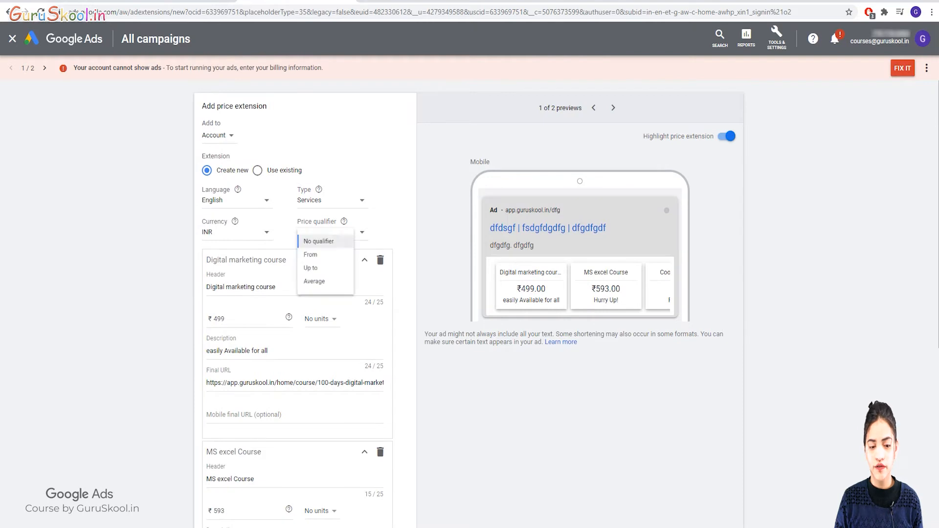
click(314, 261)
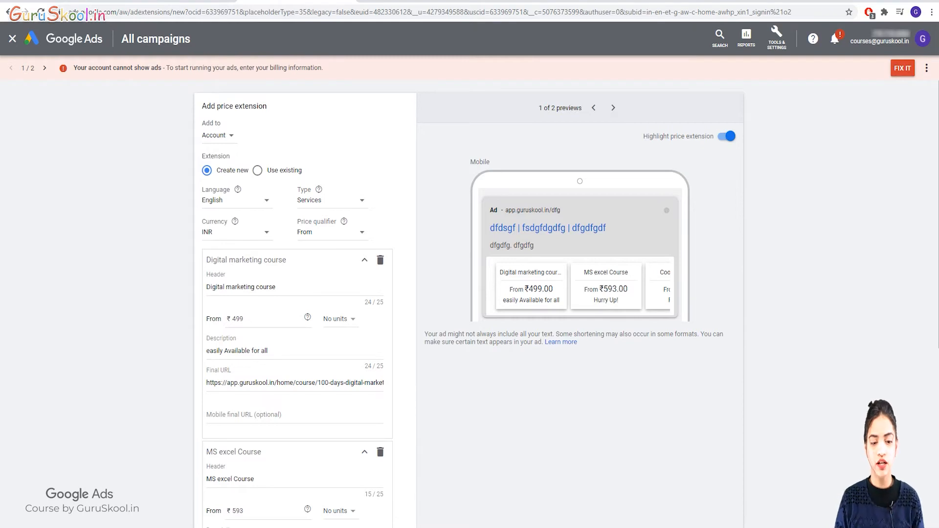
click(330, 232)
click(314, 277)
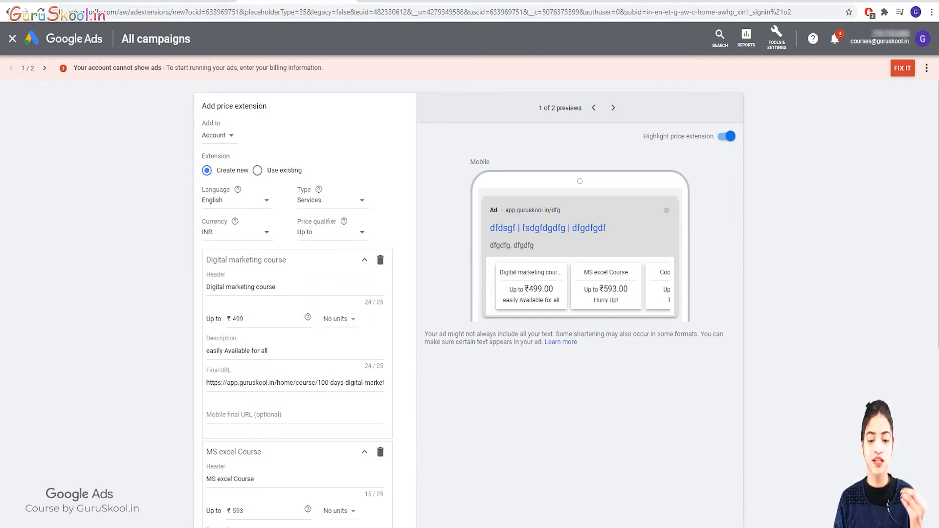
click(331, 232)
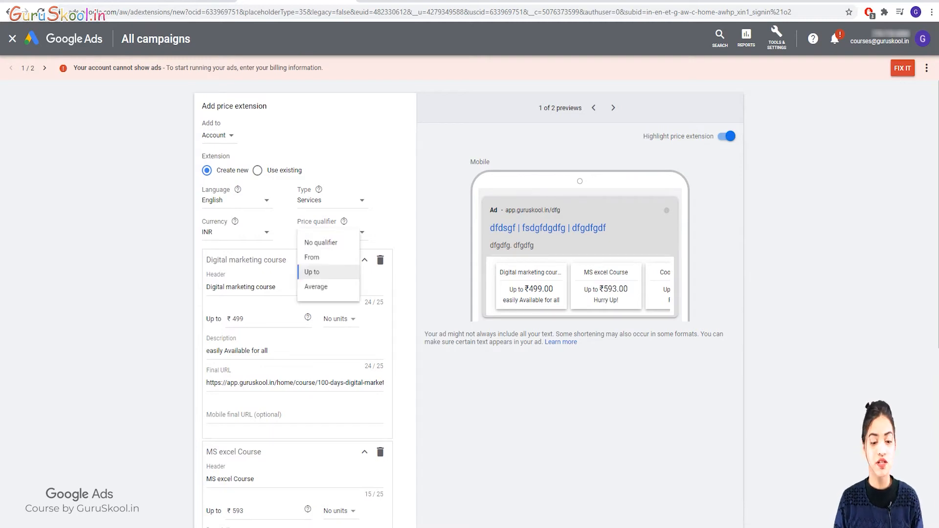
click(316, 295)
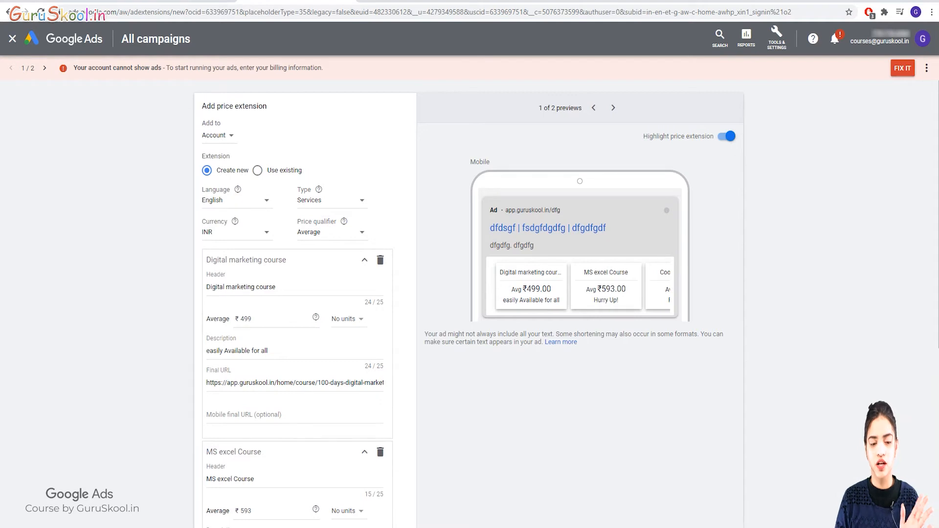
click(331, 231)
click(315, 243)
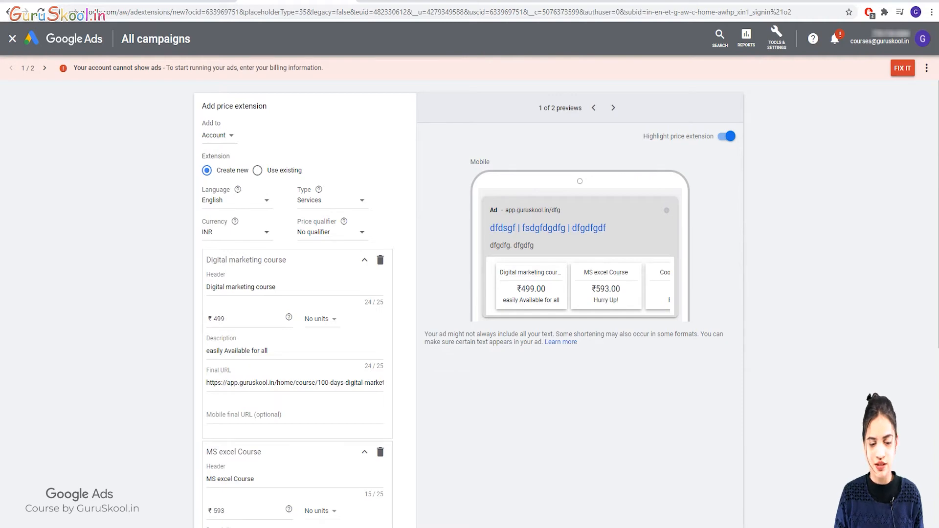
Expand the first empty price item, then collapse it again.
scroll(298, 294, down, 6)
scroll(297, 294, up, 5)
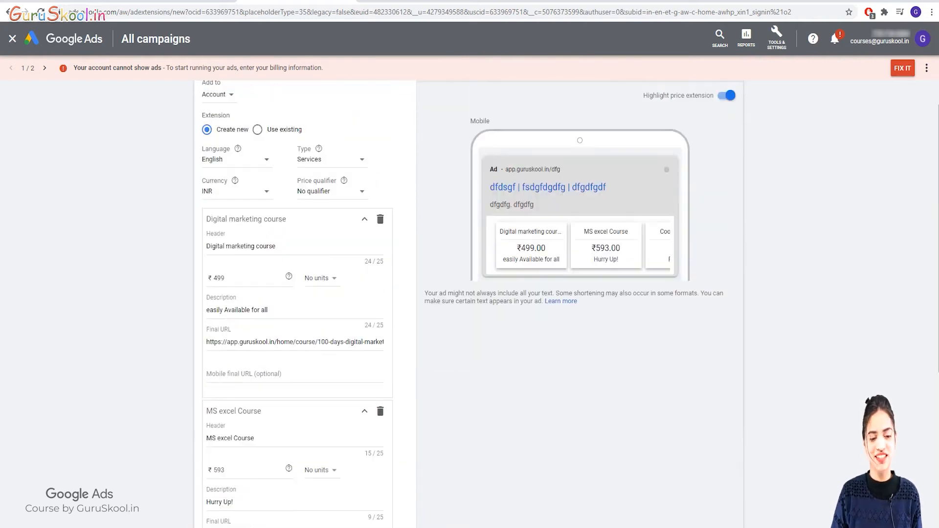
scroll(297, 293, up, 1)
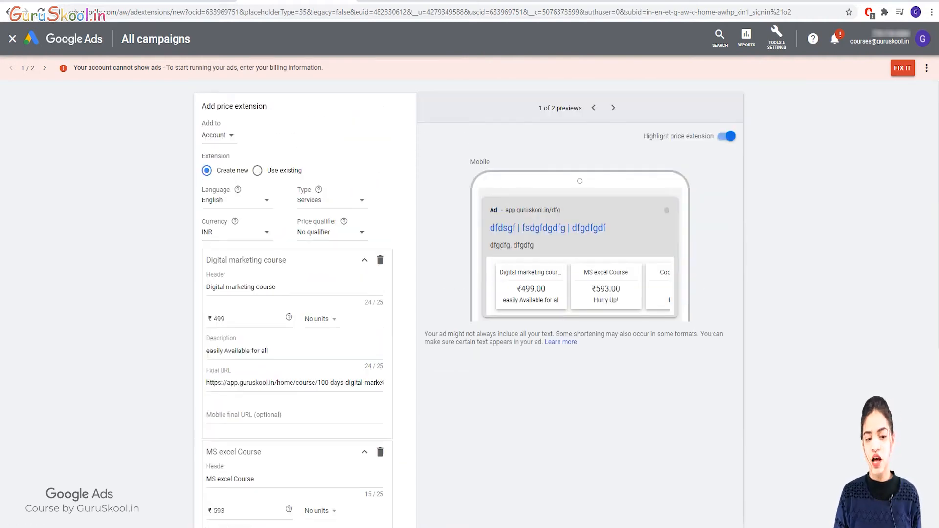
scroll(297, 293, down, 4)
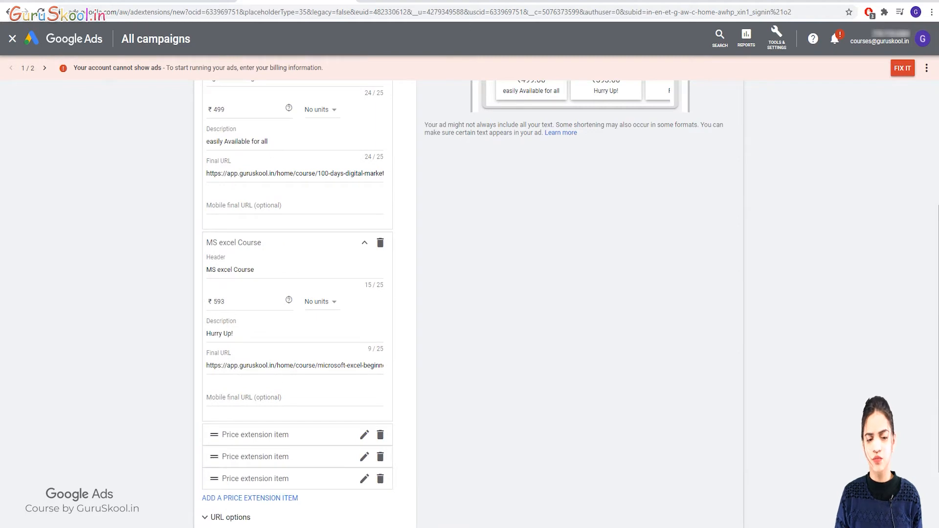
scroll(298, 293, down, 2)
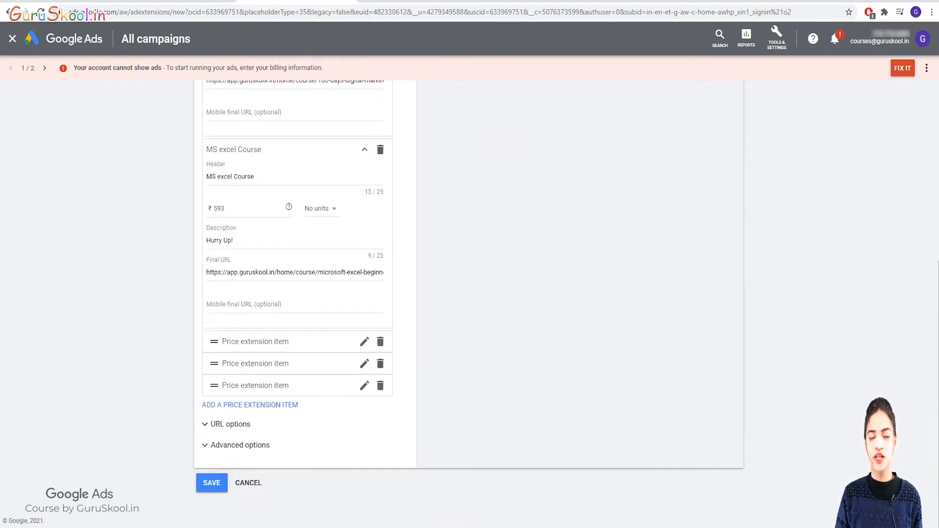
click(288, 341)
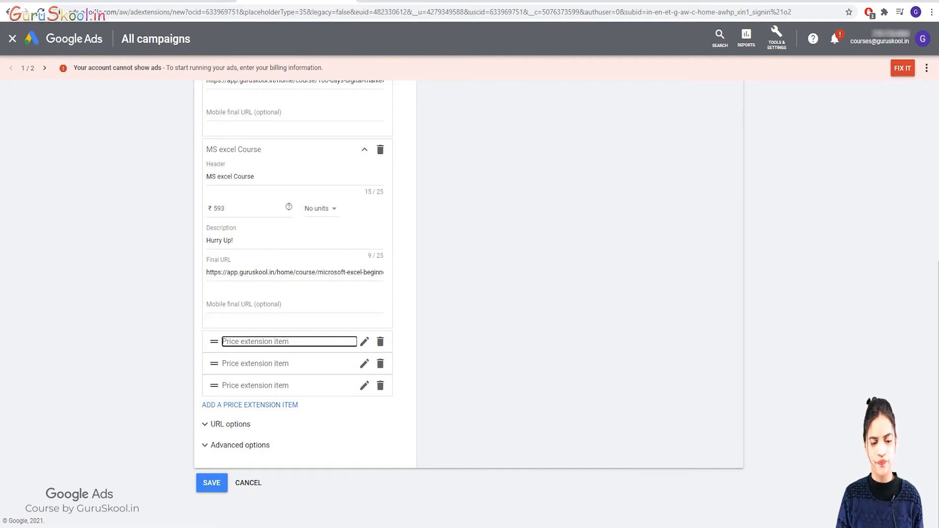
scroll(289, 341, down, 2)
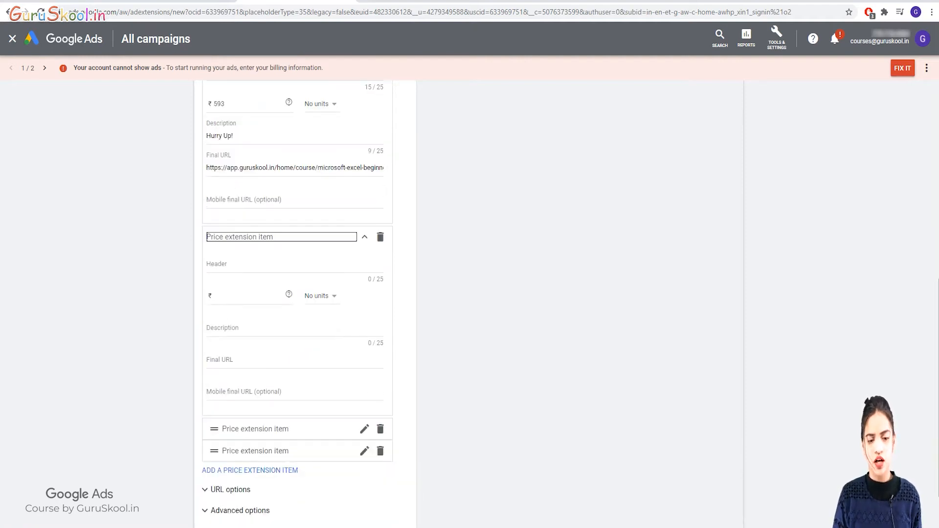
click(365, 237)
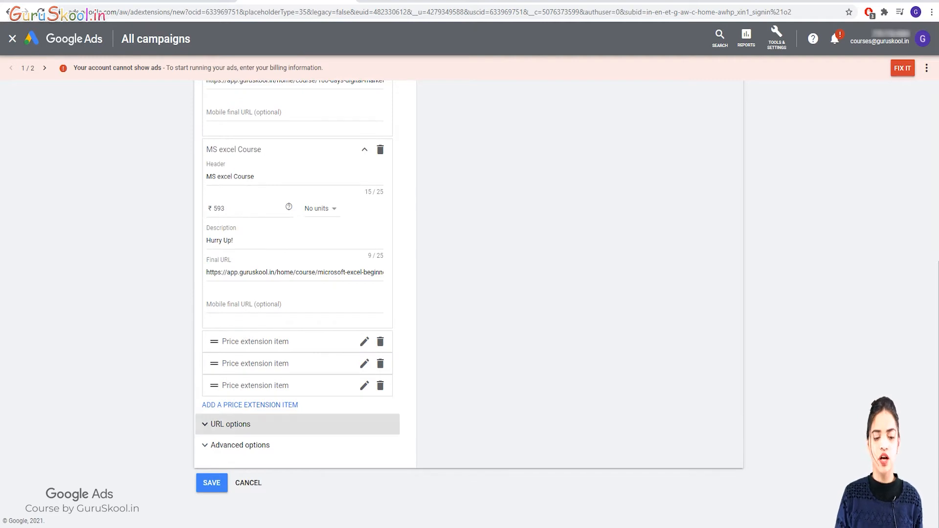
Expand Advanced options and attempt a save, which reports 'Add at least 3 price extension items'; then open the next empty item.
click(235, 445)
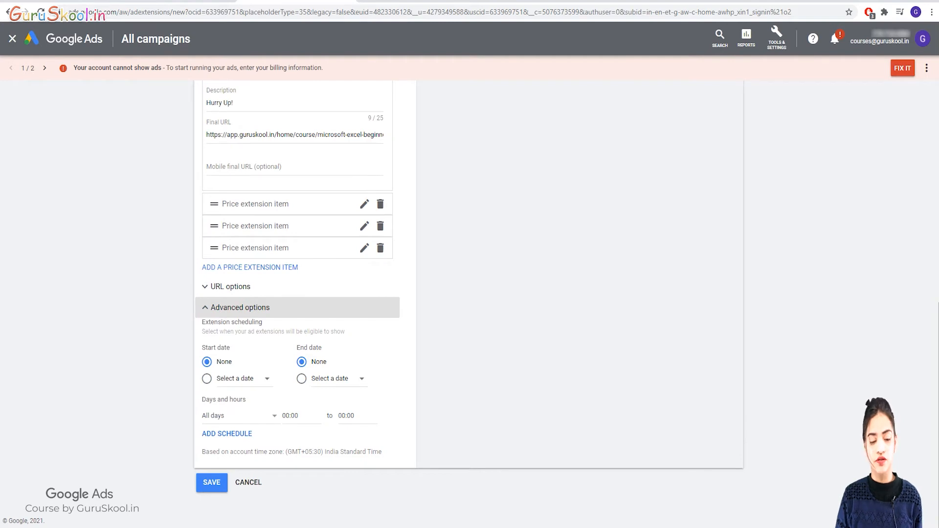
scroll(235, 337, up, 1)
scroll(234, 338, down, 1)
click(212, 483)
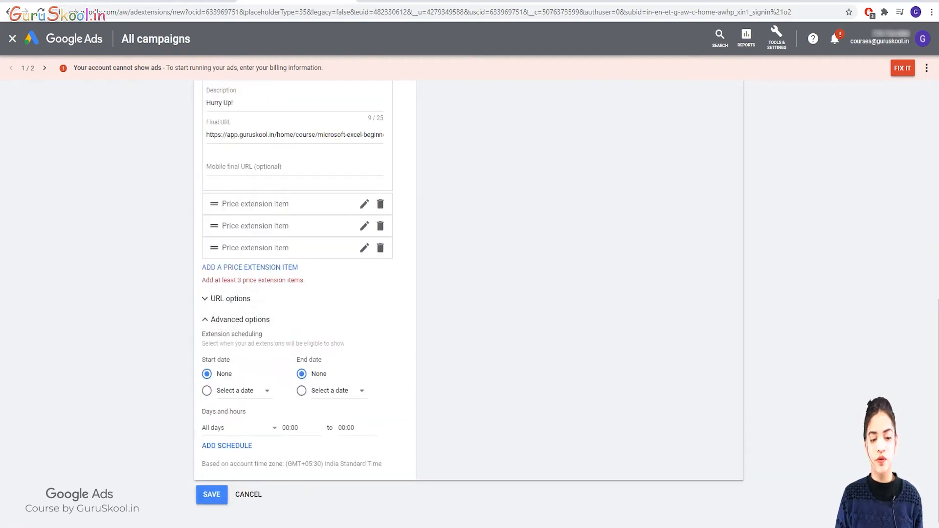
click(255, 204)
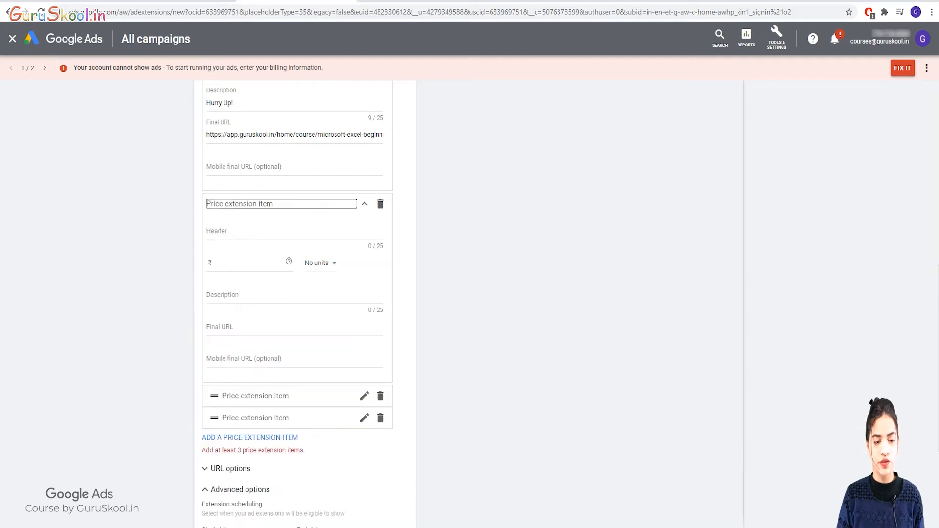
click(255, 231)
Fill the third item: header 'Website Designing Course', price ₹699, description 'Enroll now!'.
text(W)
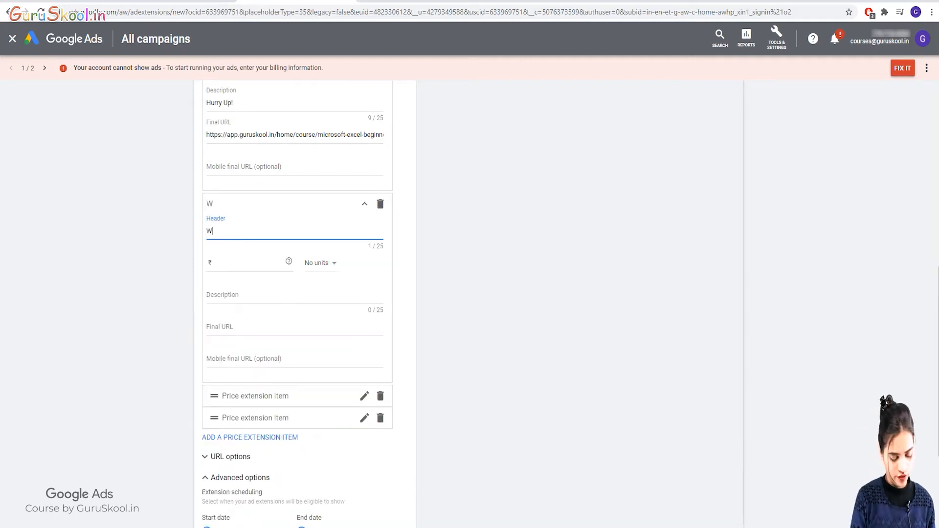
text(ebsite )
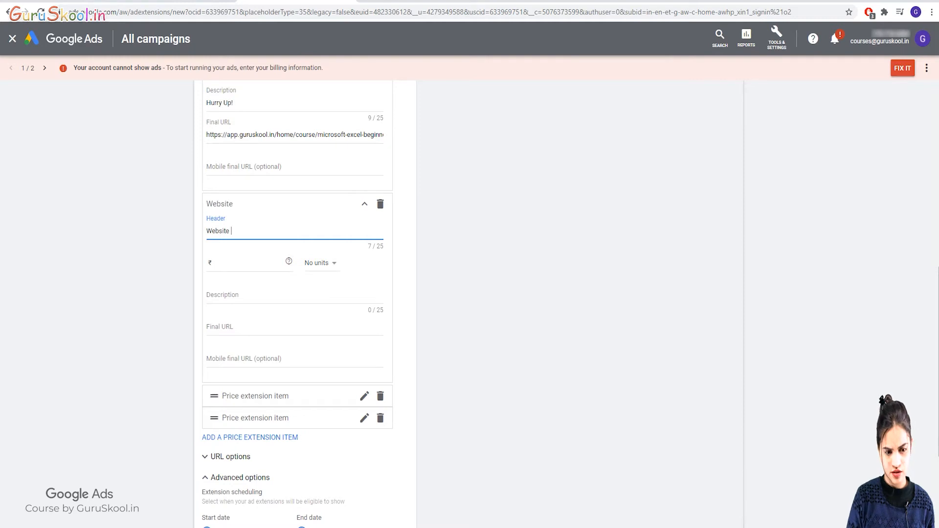
text(Des)
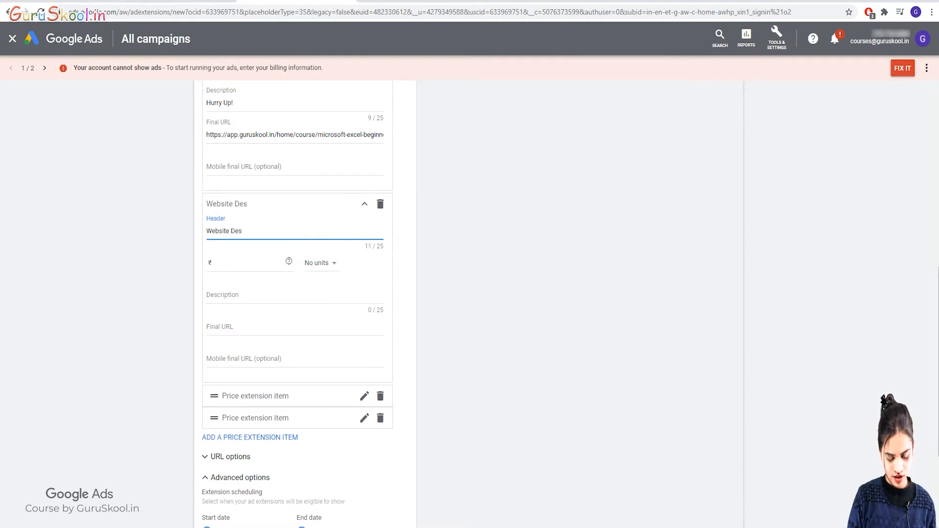
text(igmn)
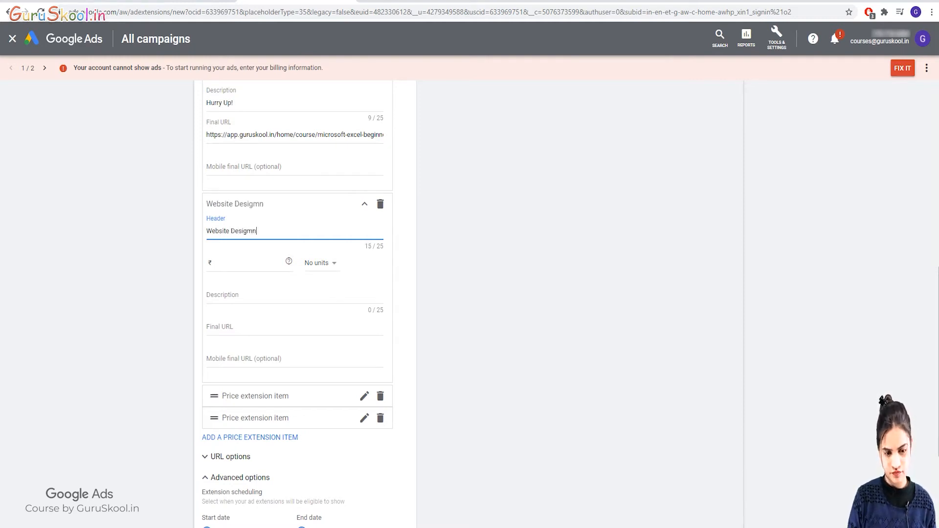
key(BackSpace)
key(BackSpace)
text(ning)
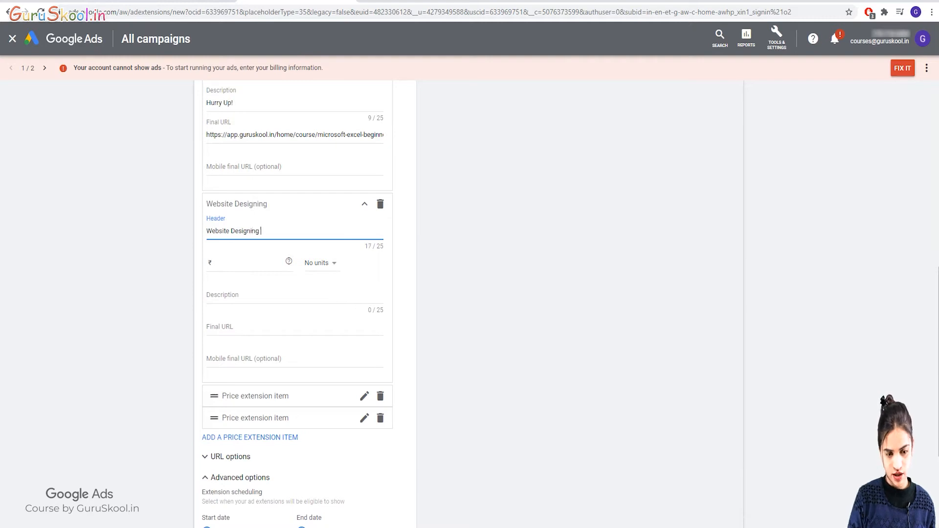
text( Course)
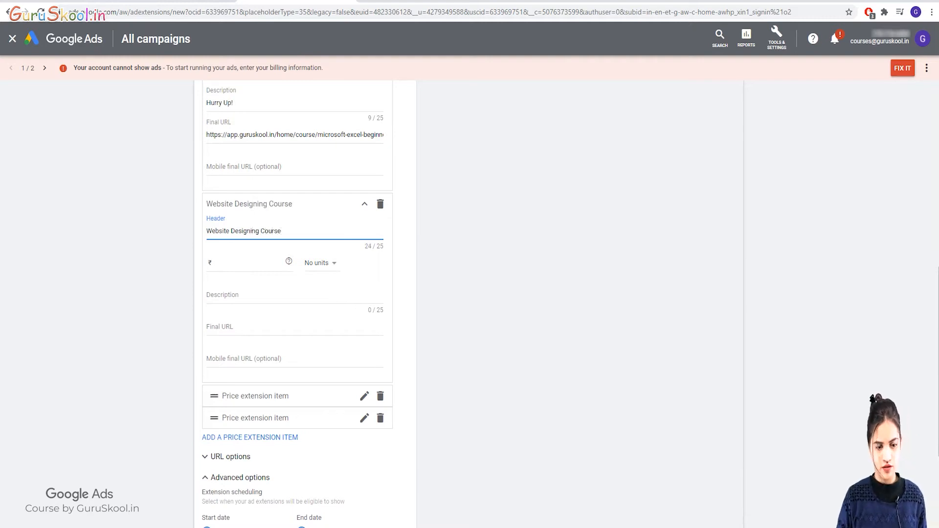
key(Tab)
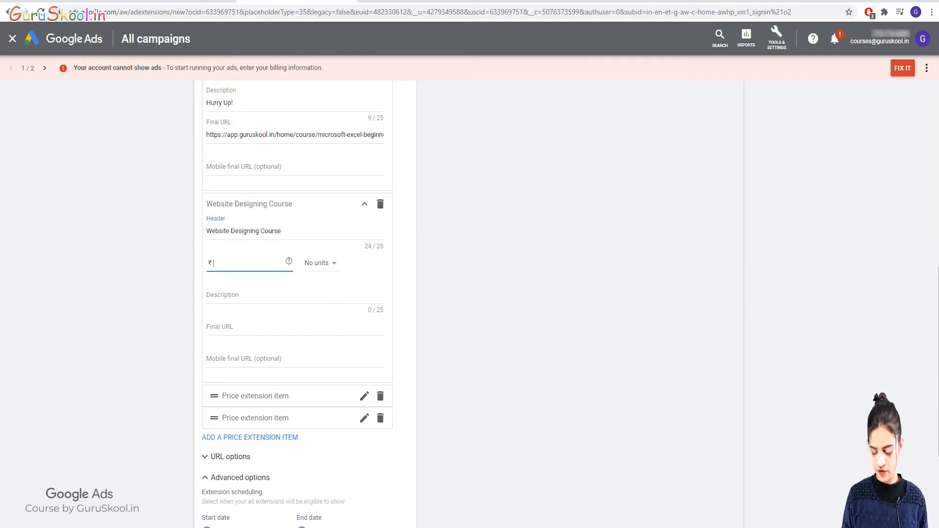
text(6)
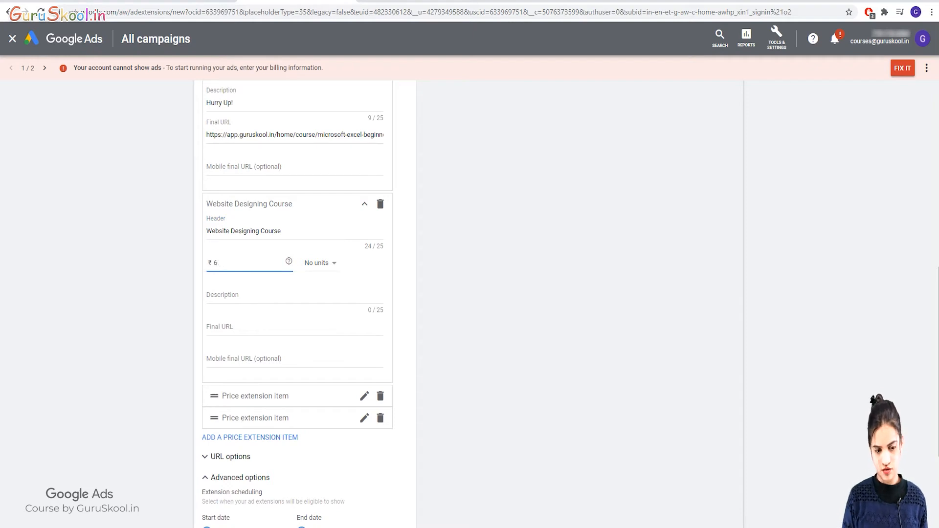
text(0099)
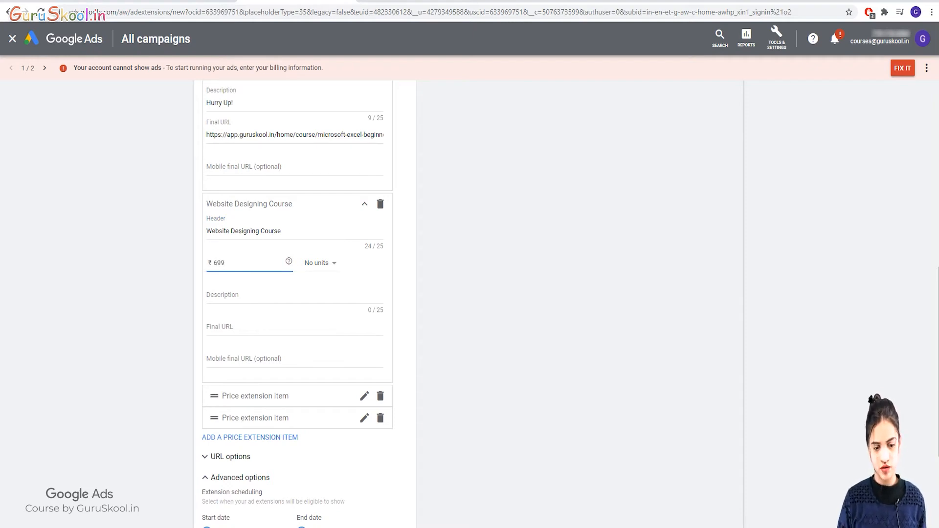
click(222, 295)
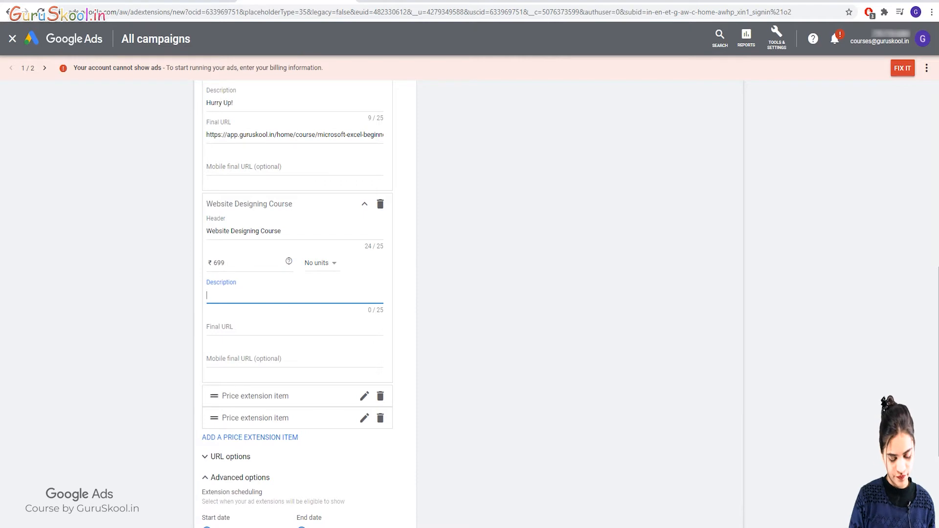
text(Enroll n)
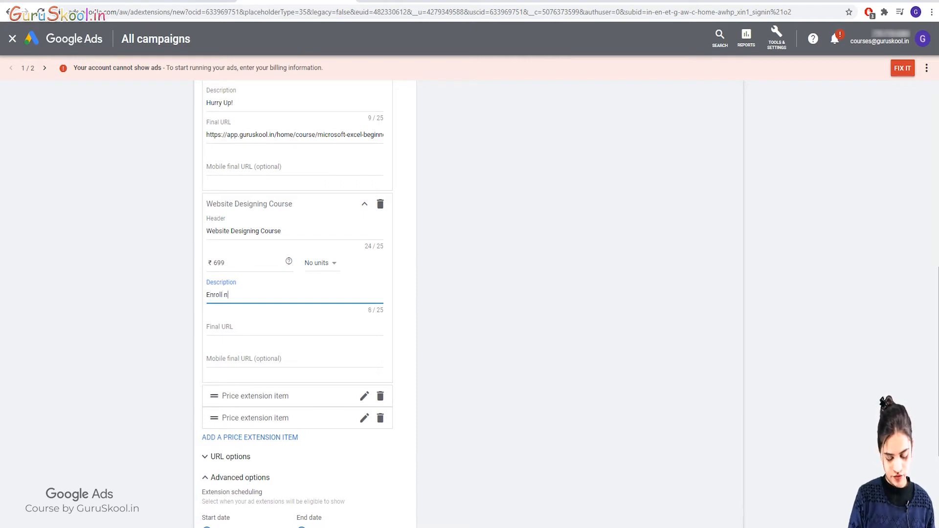
text(ow!)
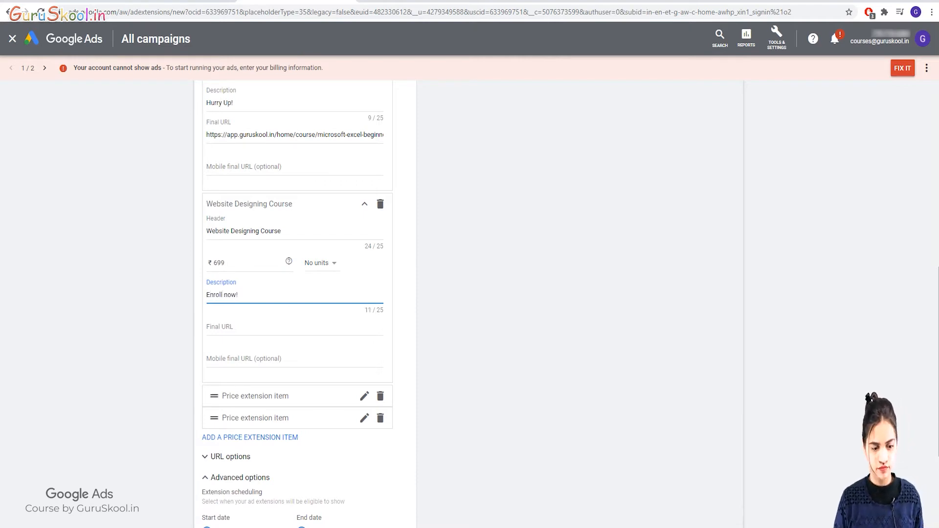
click(222, 327)
key(ctrl+Tab)
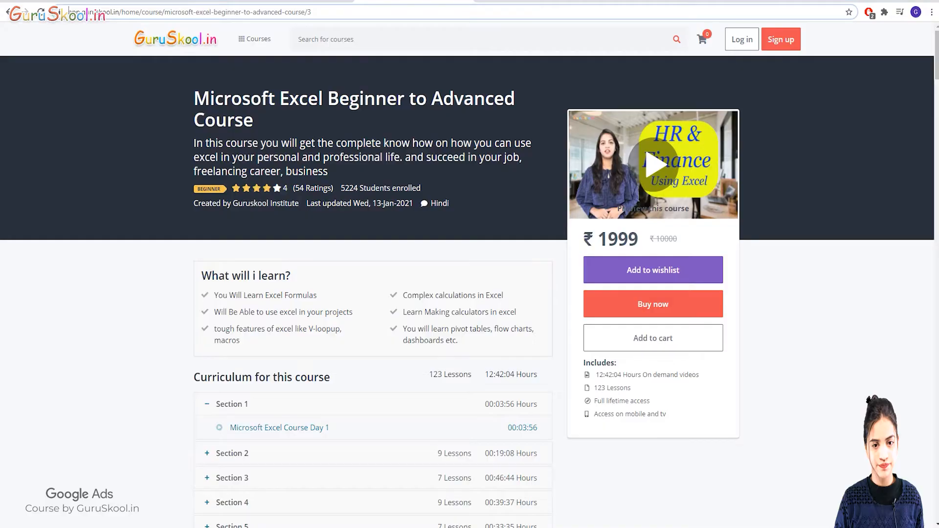
Open GuruSkool's Website designing course page and copy its address.
click(8, 12)
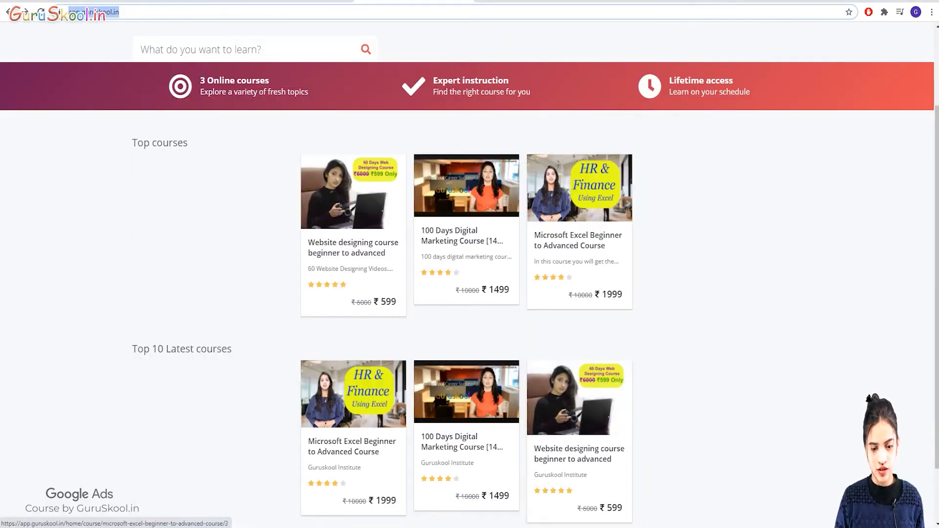
click(354, 205)
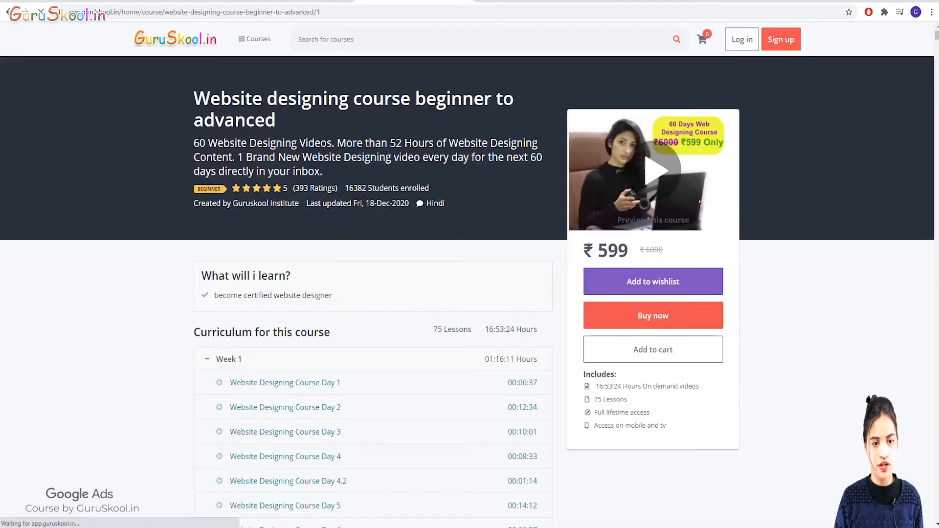
drag(327, 12, 114, 12)
click(60, 11)
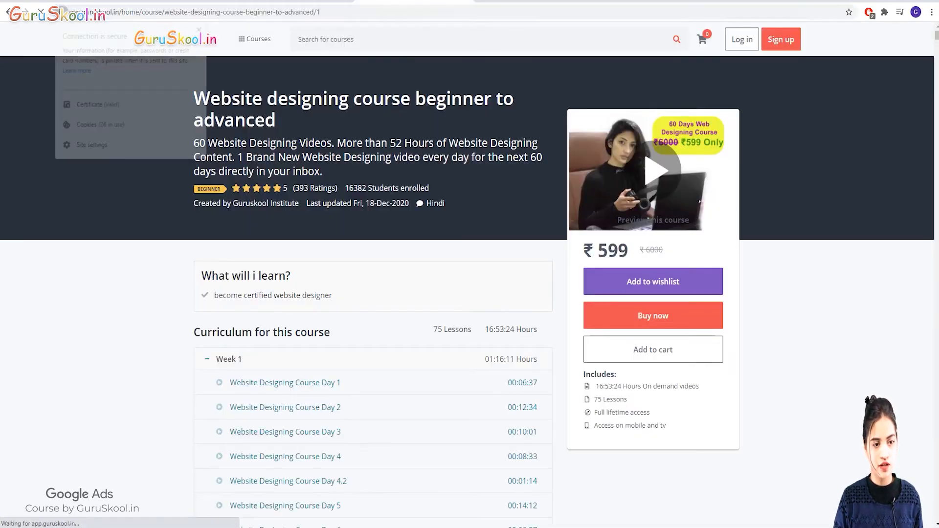
click(70, 12)
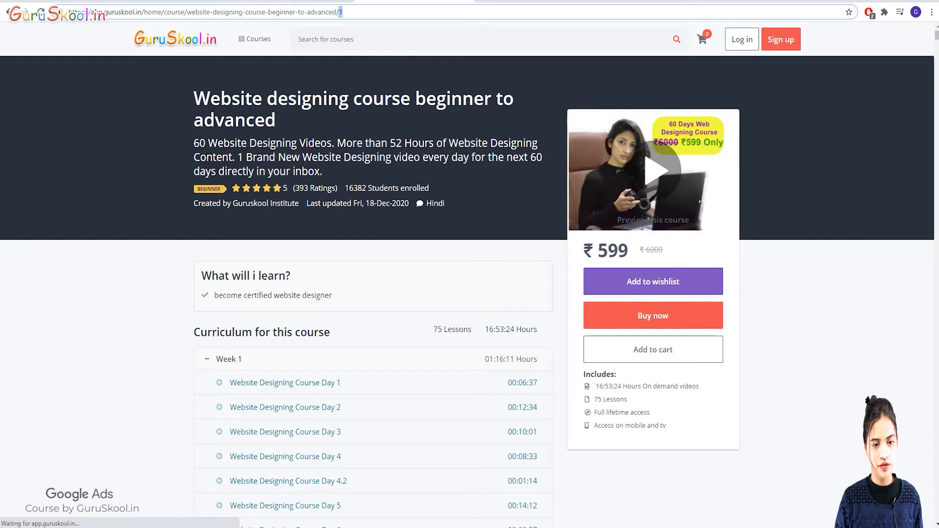
key(ctrl+a)
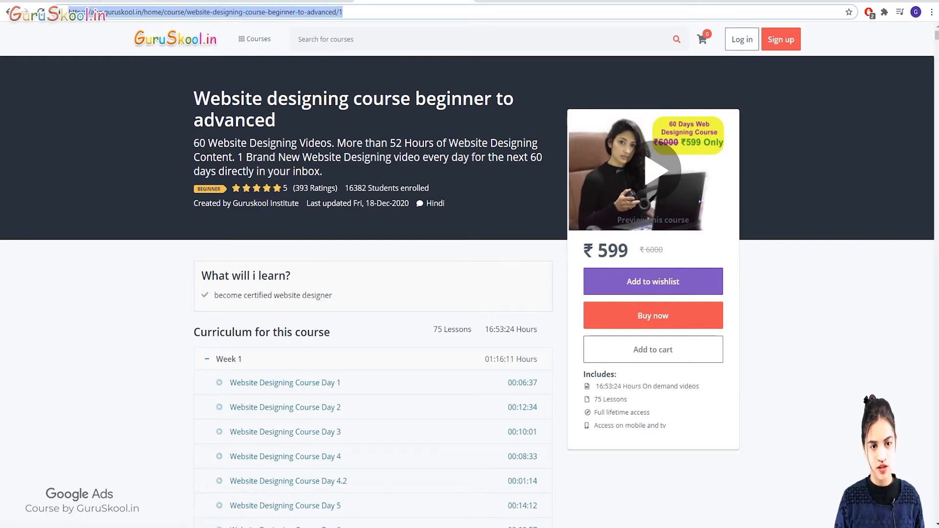
click(305, 1)
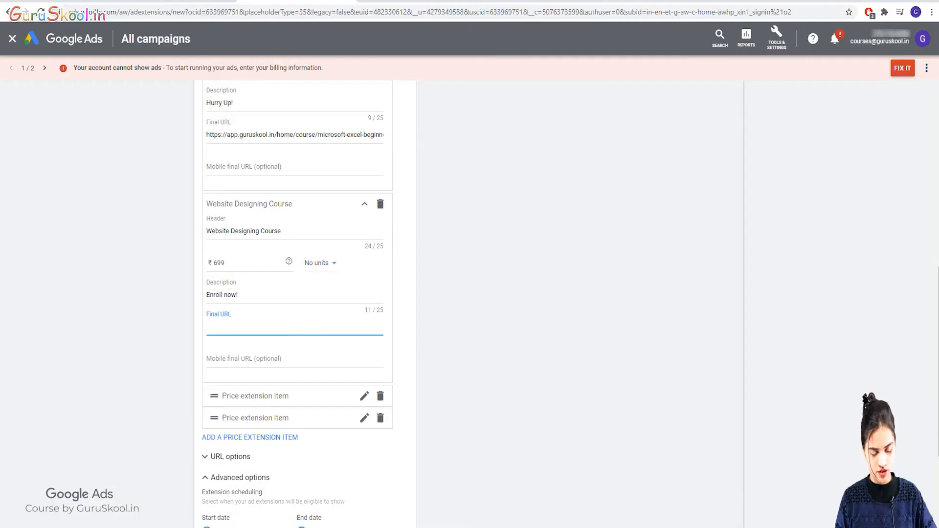
Paste the Website designing course link into Final URL and save the three-item price extension.
text(https://app.guruskool.in/home/course/website-designing-course-beginner-to-advanced/7)
scroll(298, 303, down, 4)
click(212, 483)
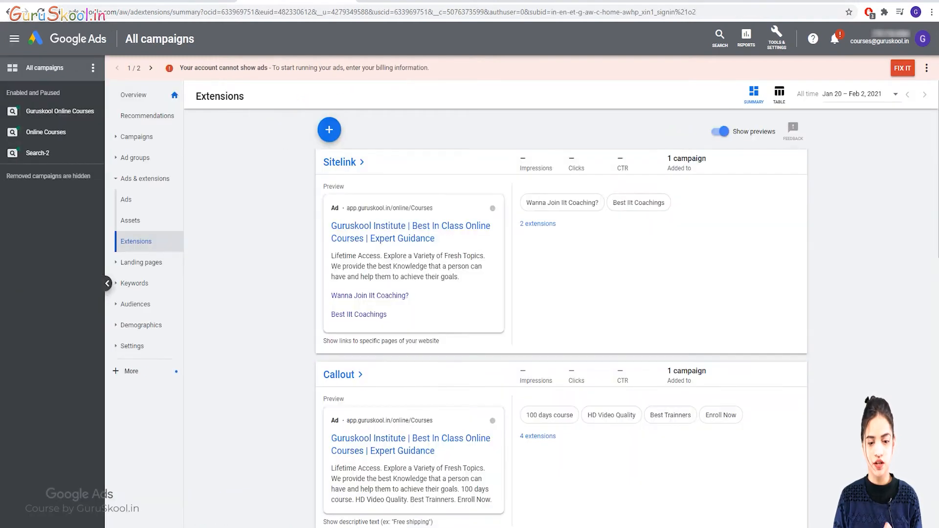
scroll(561, 313, down, 15)
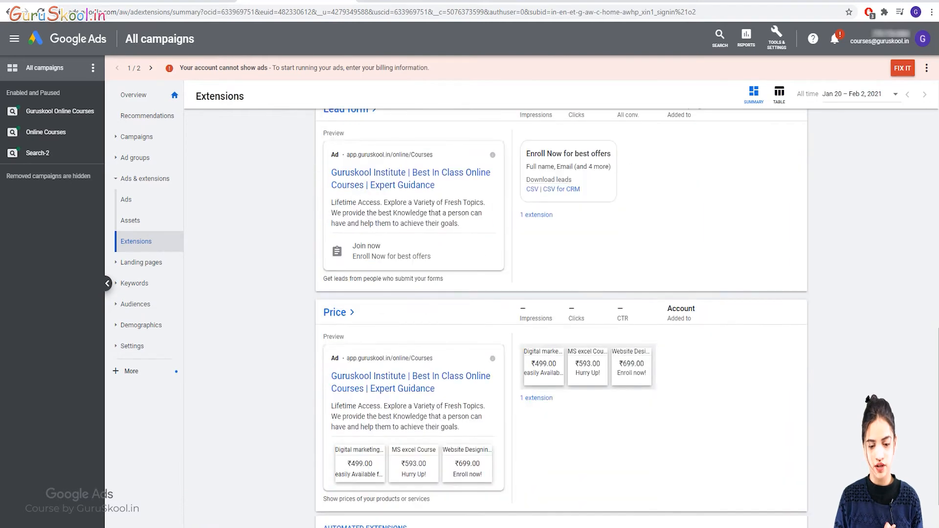
scroll(561, 313, down, 2)
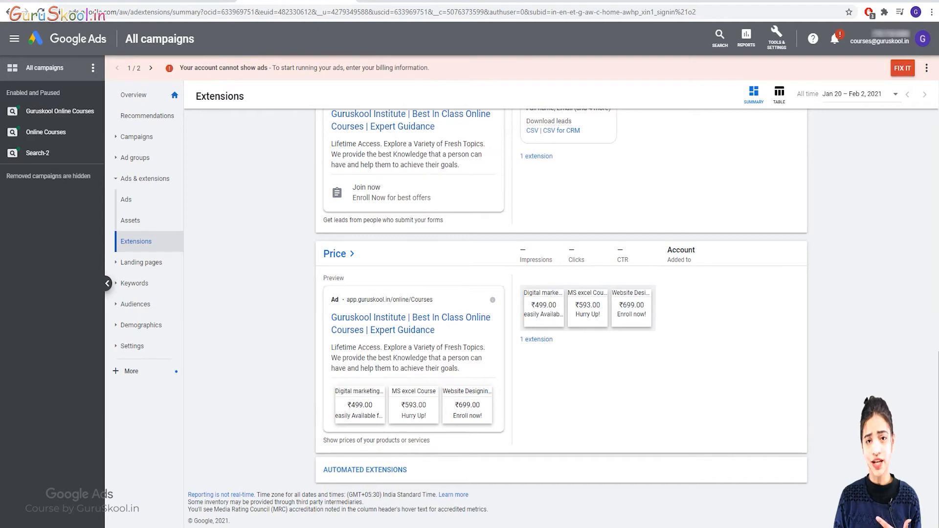
scroll(561, 313, up, 15)
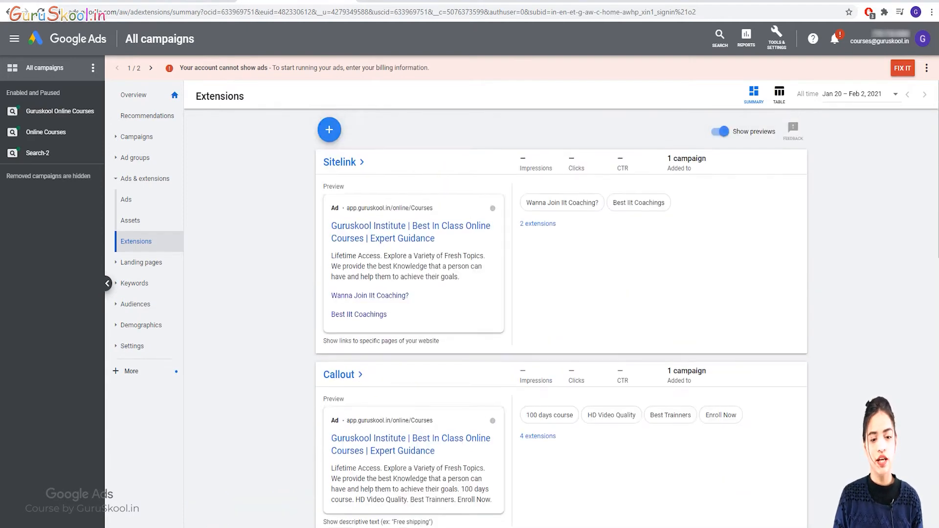
click(329, 131)
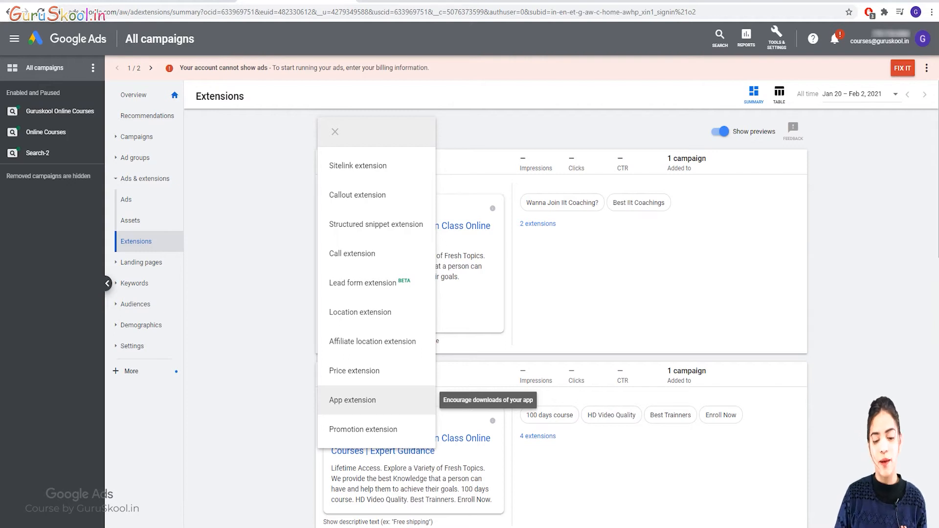
Create an Android app extension by searching 'Flipkart' and selecting Flipkart Online Shopping App.
click(352, 400)
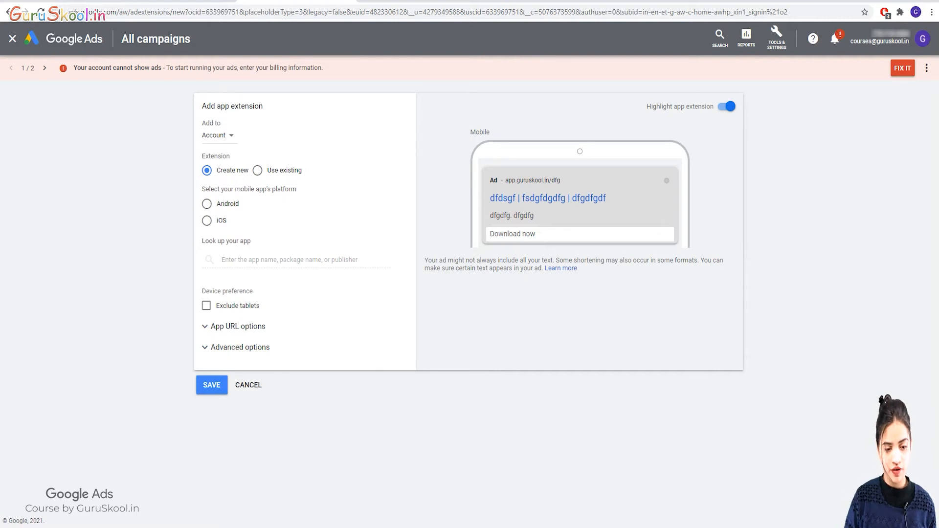
click(207, 204)
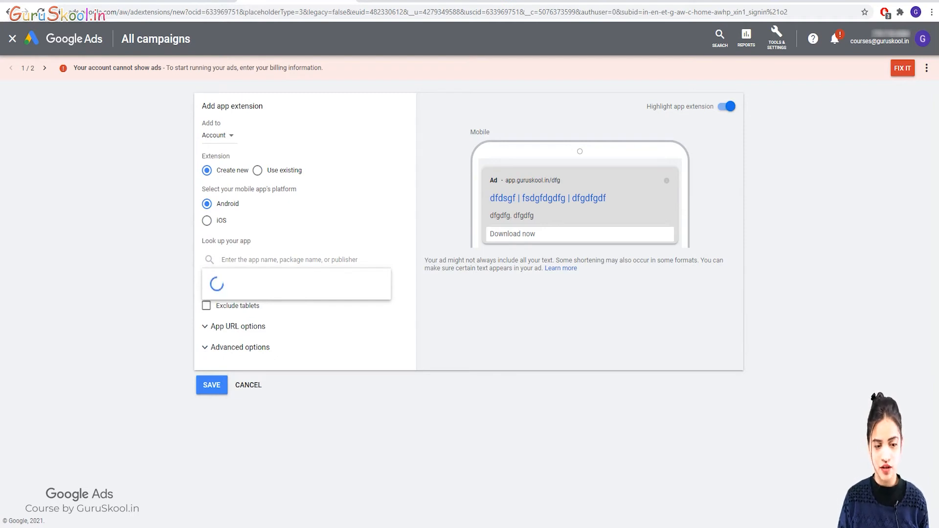
drag(205, 189, 297, 190)
click(313, 197)
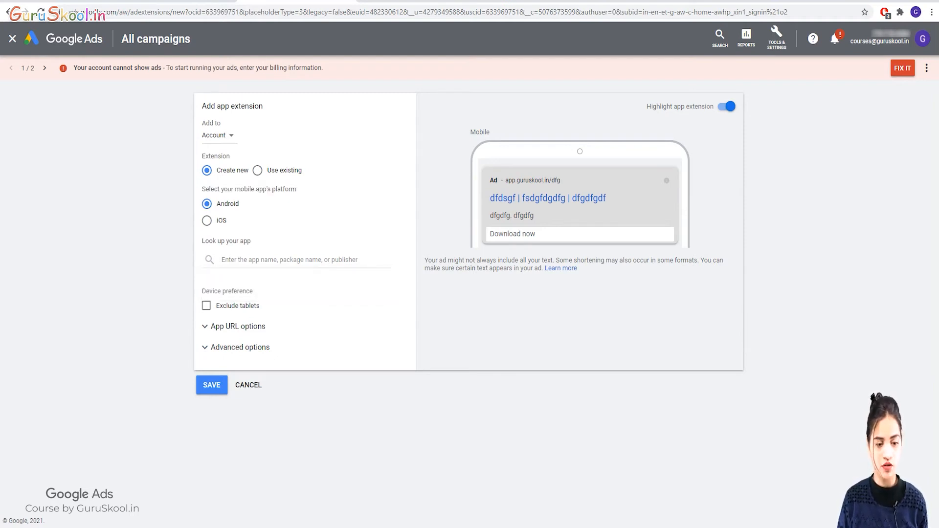
click(297, 261)
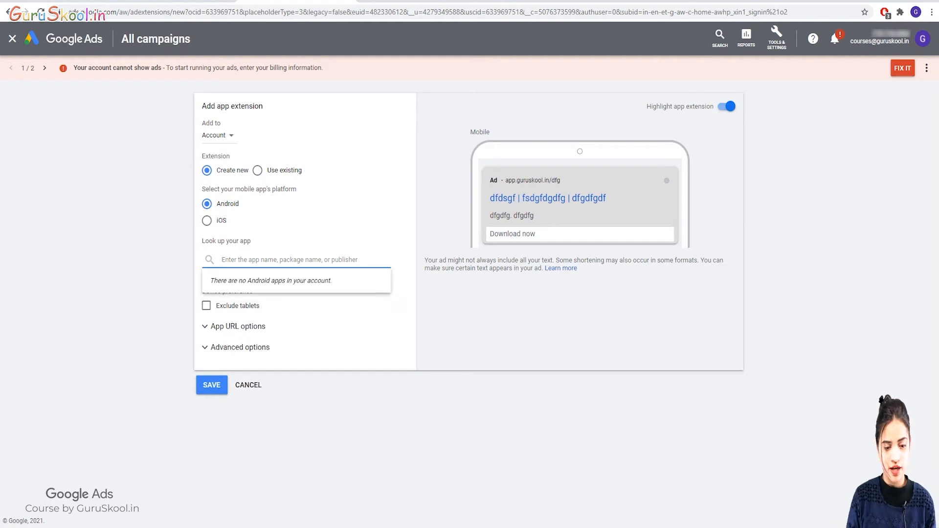
text(guru)
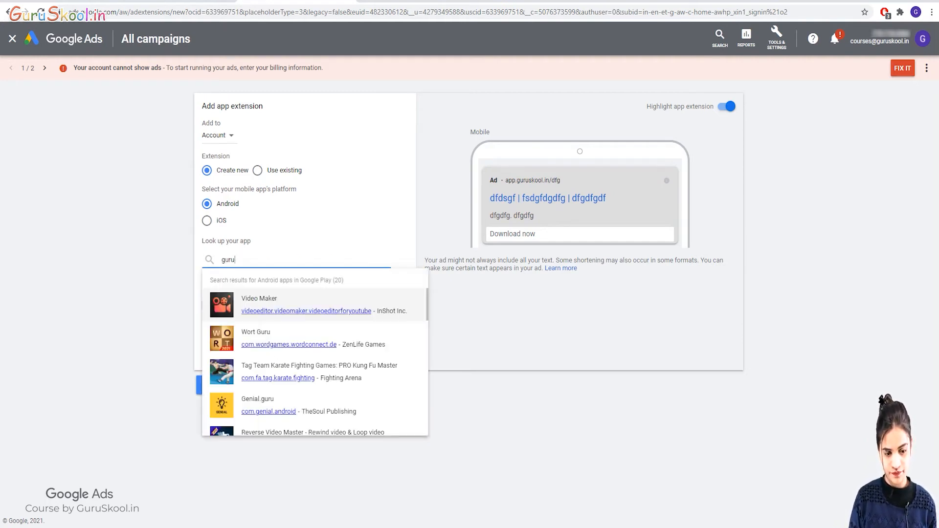
text(skool)
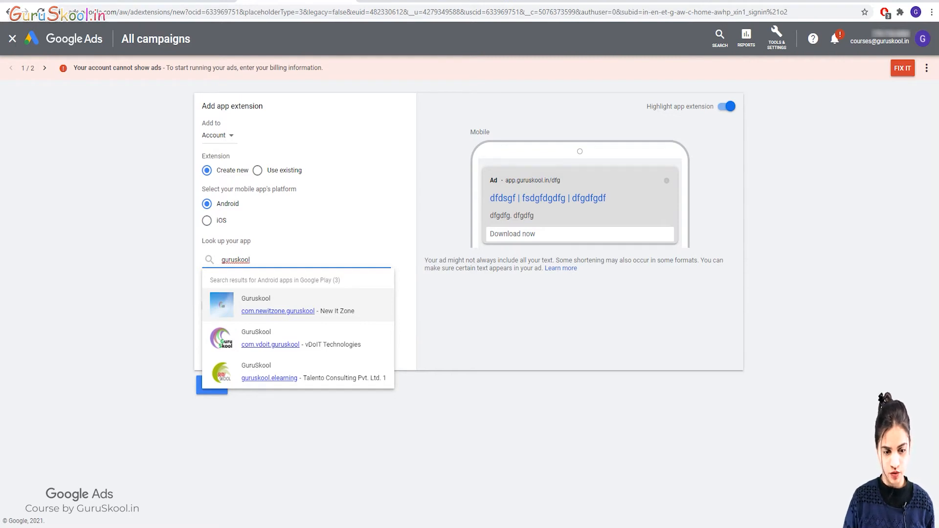
drag(251, 260, 235, 260)
drag(237, 260, 205, 260)
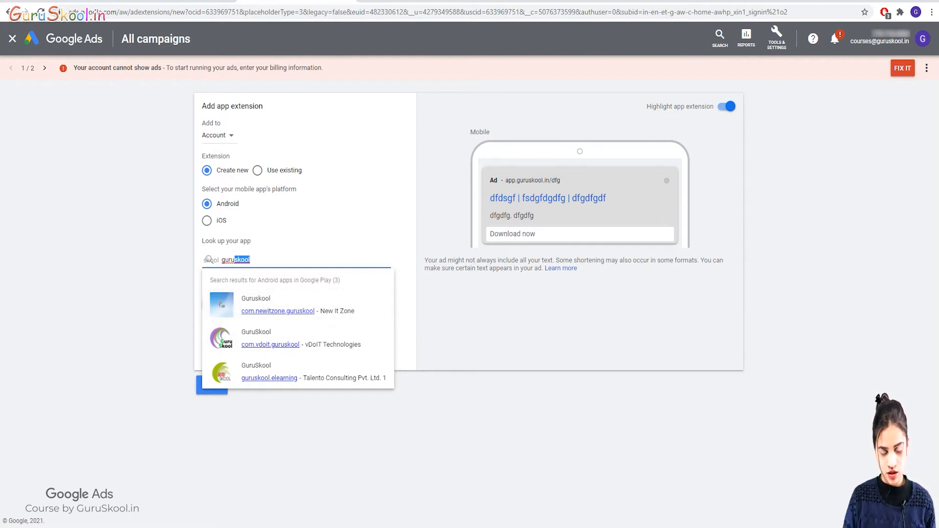
key(BackSpace)
key(BackSpace)
key(BackSpace)
key(BackSpace)
key(BackSpace)
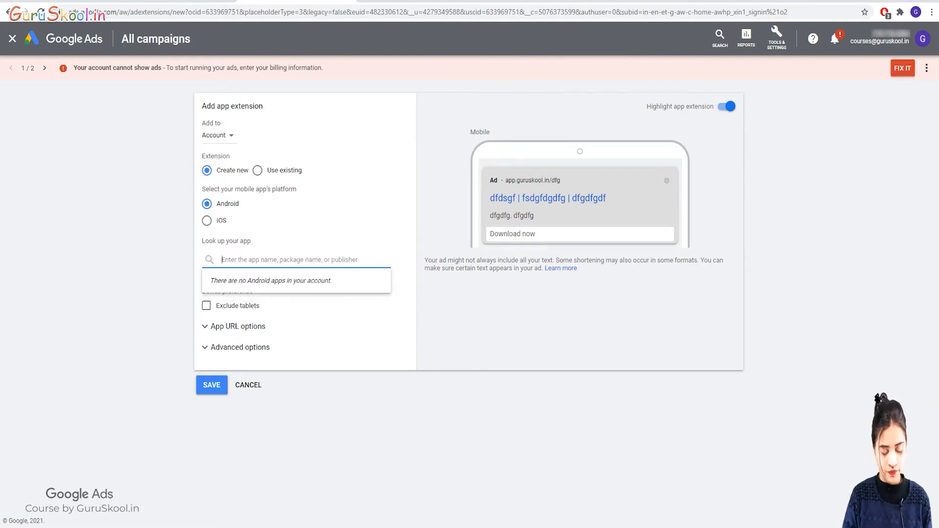
text(Flipkart)
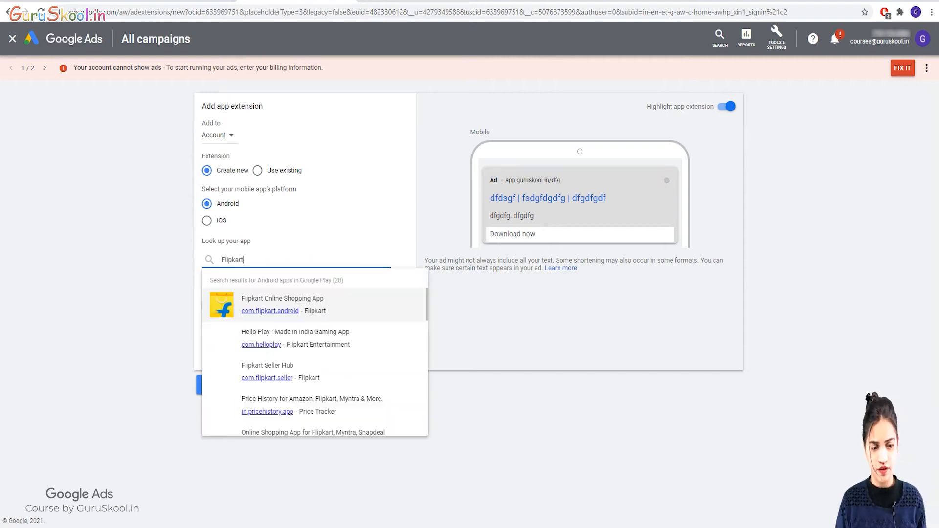
key(Return)
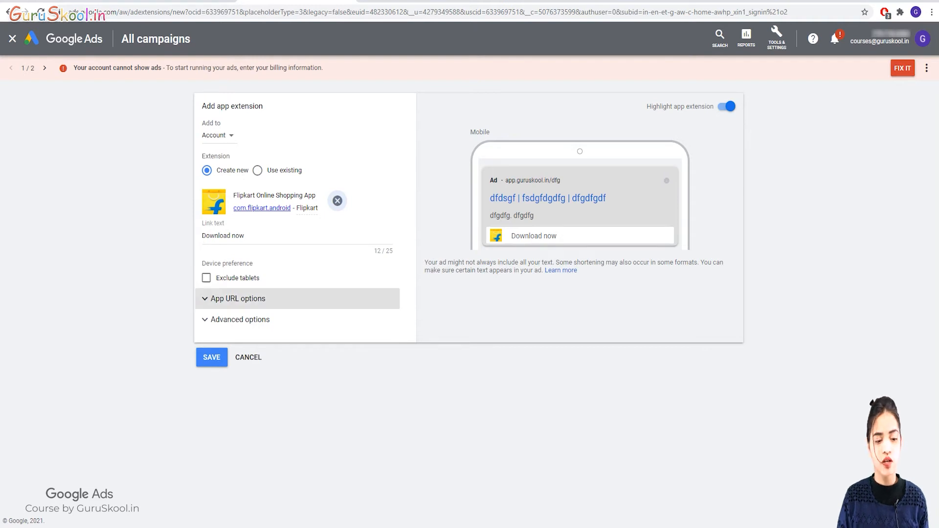
Remove the Flipkart app from the form and cancel the app extension without saving.
click(241, 319)
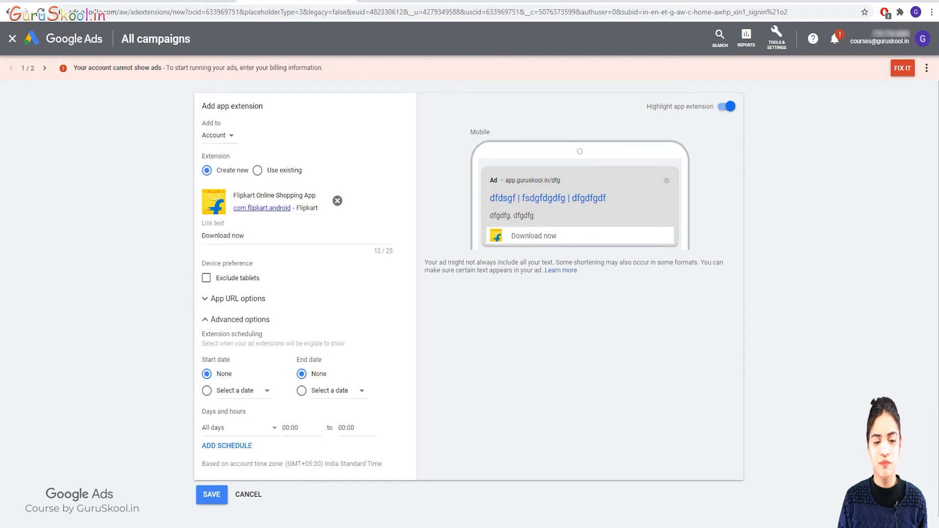
click(338, 201)
scroll(470, 293, down, 3)
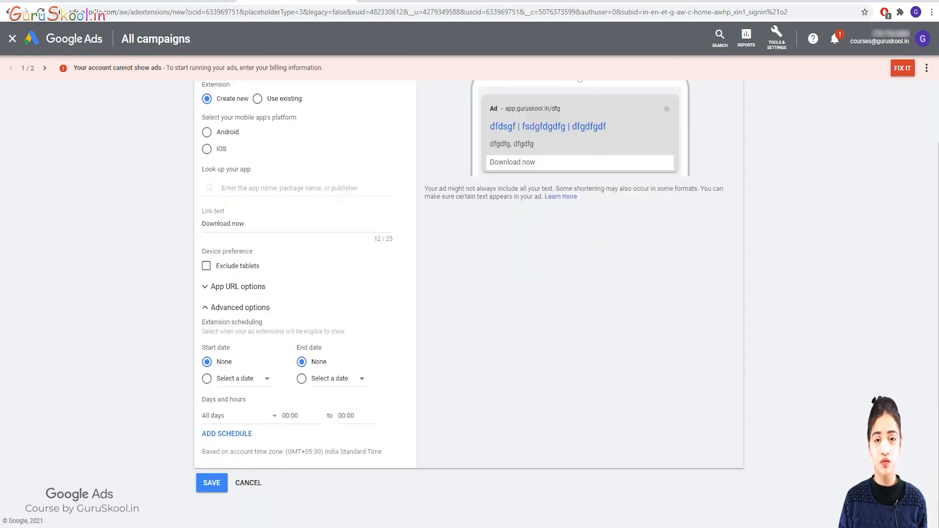
scroll(470, 293, up, 3)
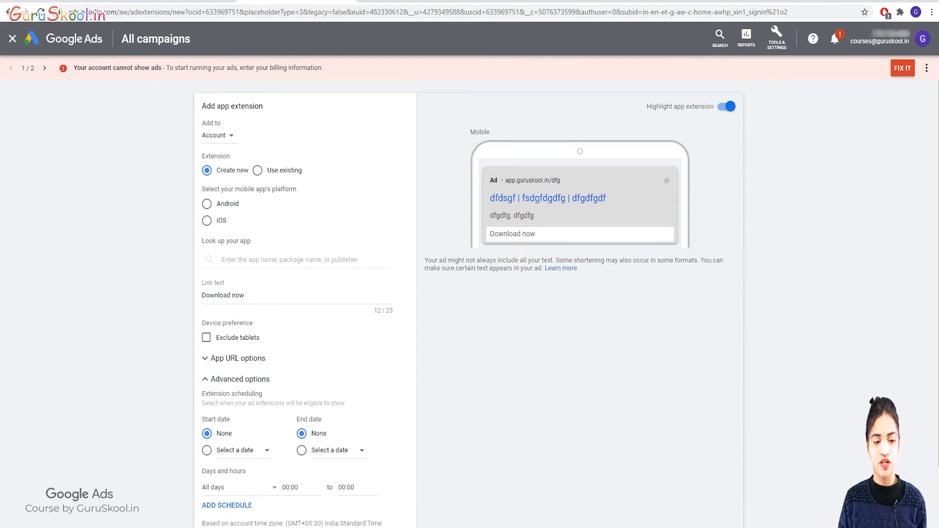
scroll(245, 307, down, 3)
scroll(245, 307, up, 3)
scroll(245, 308, down, 3)
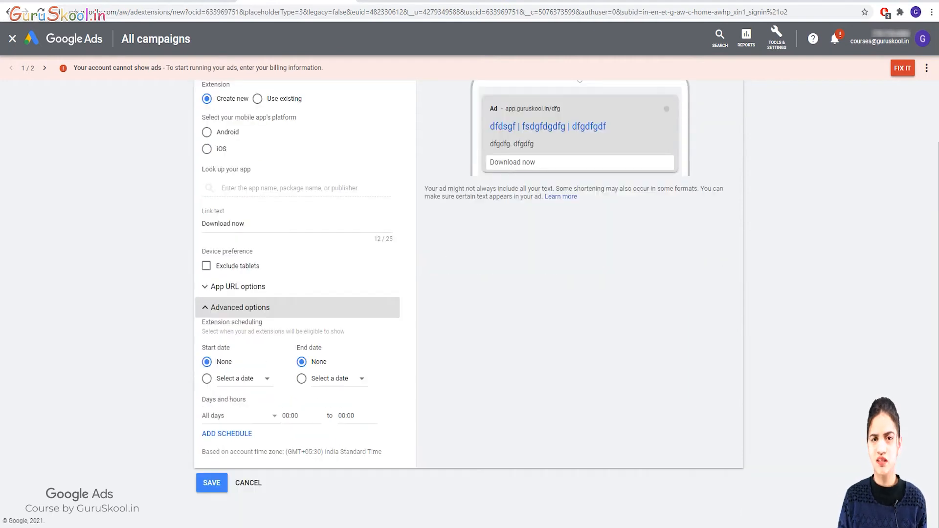
click(249, 483)
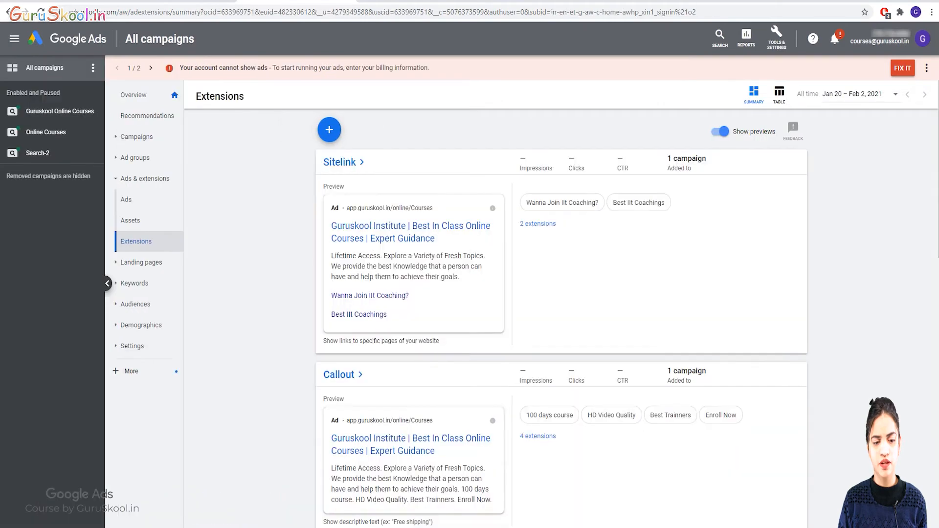
click(330, 130)
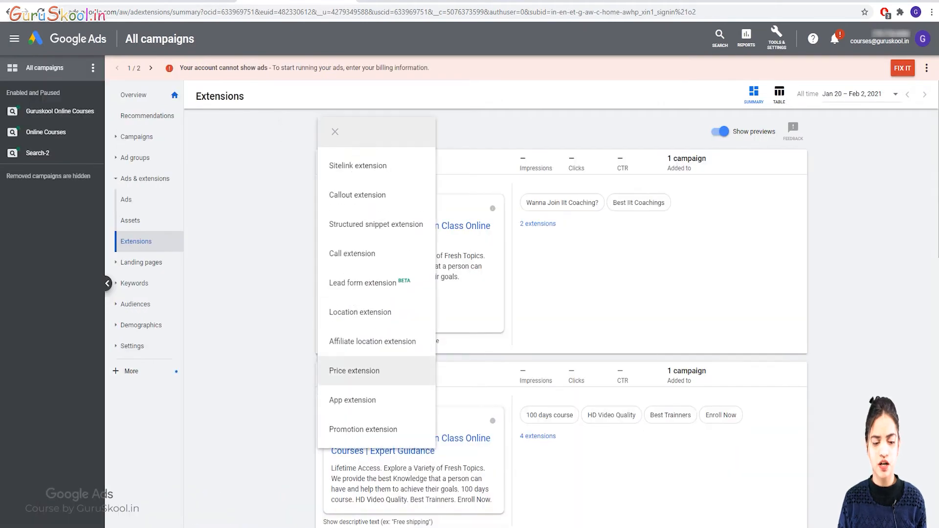
Start a promotion extension with the occasion Christmas and currency INR.
click(371, 429)
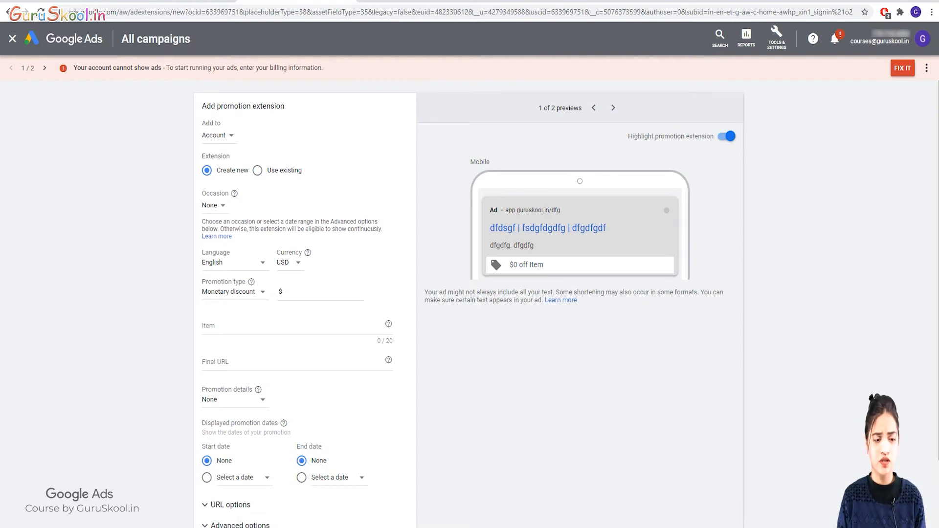
click(214, 205)
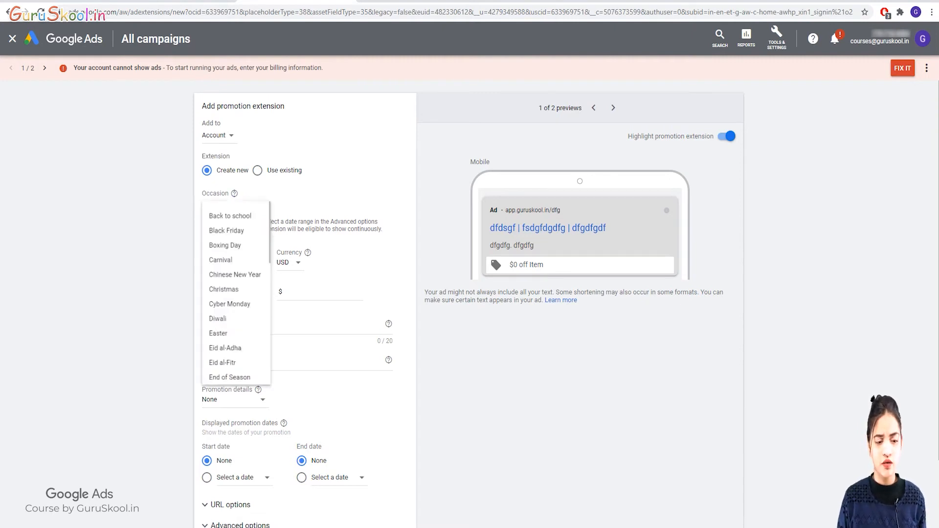
click(227, 301)
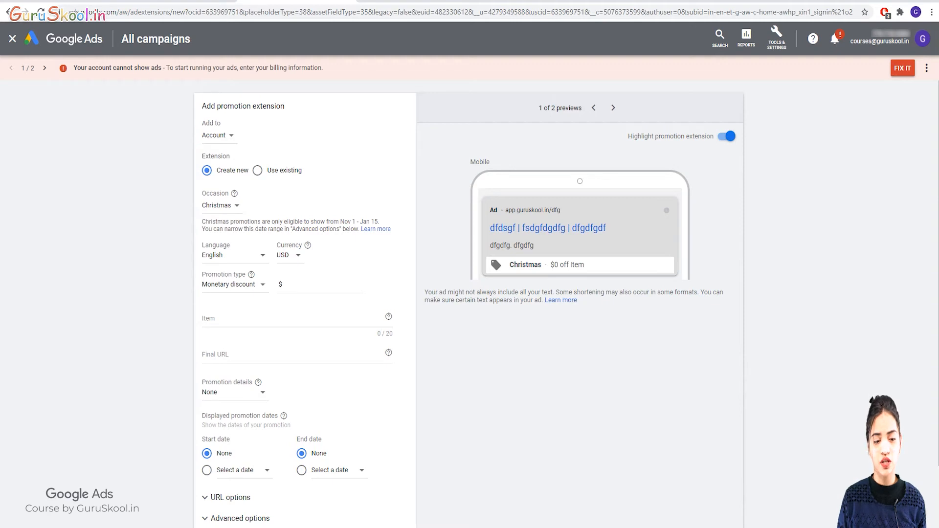
click(289, 254)
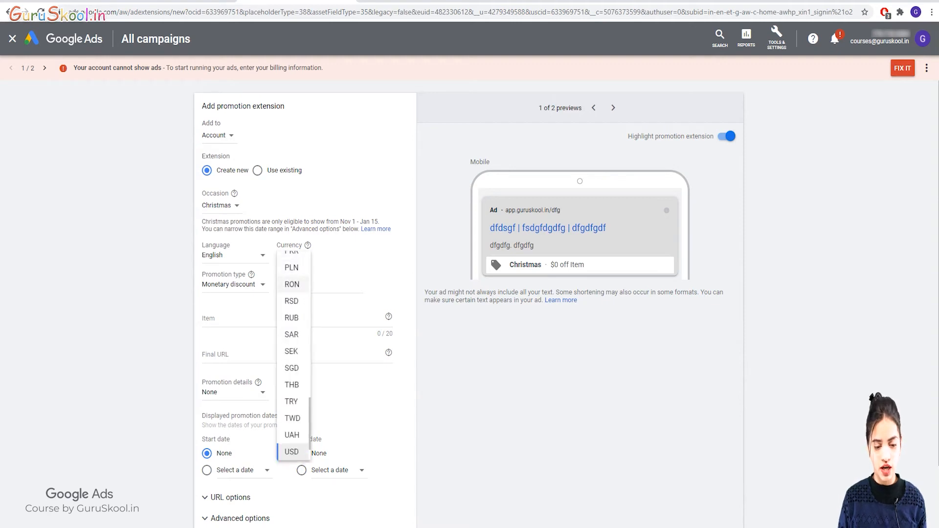
scroll(292, 281, up, 5)
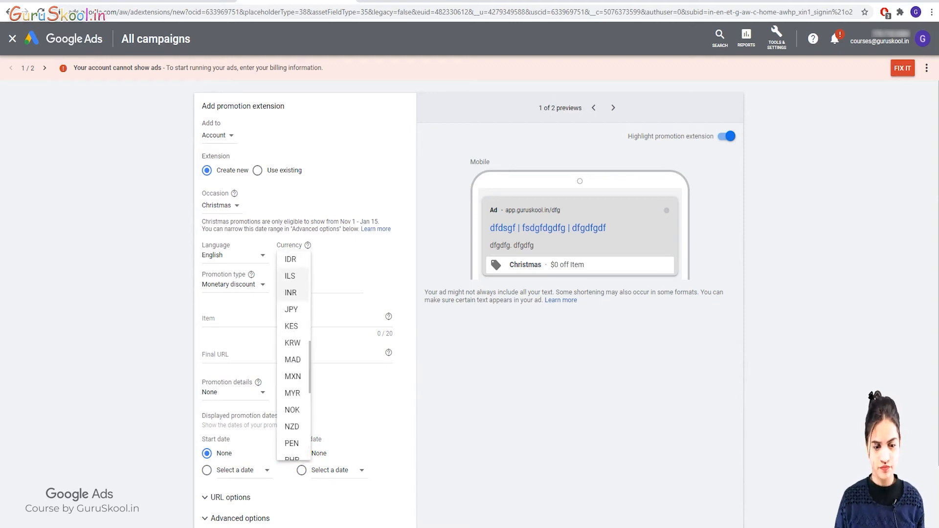
click(290, 292)
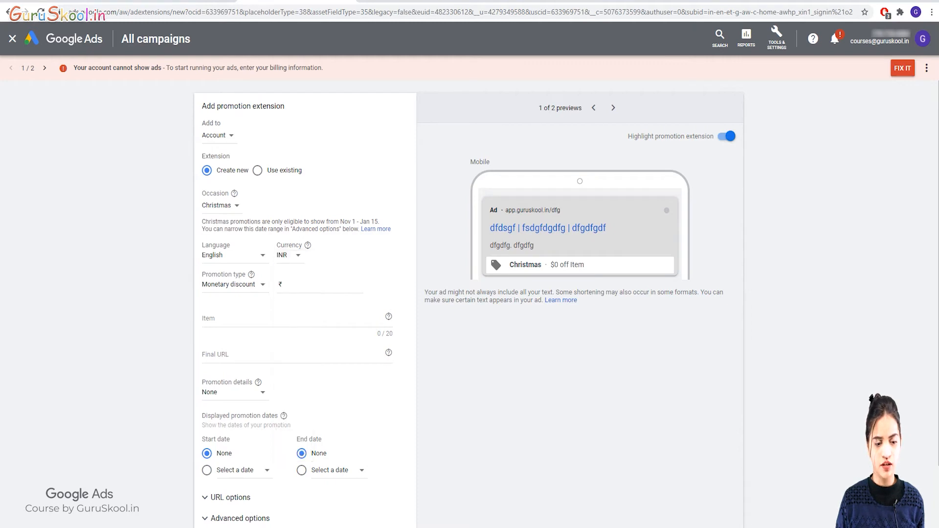
Try monetary discount types: 100 off, then up to 500 off.
right_click(243, 283)
click(240, 284)
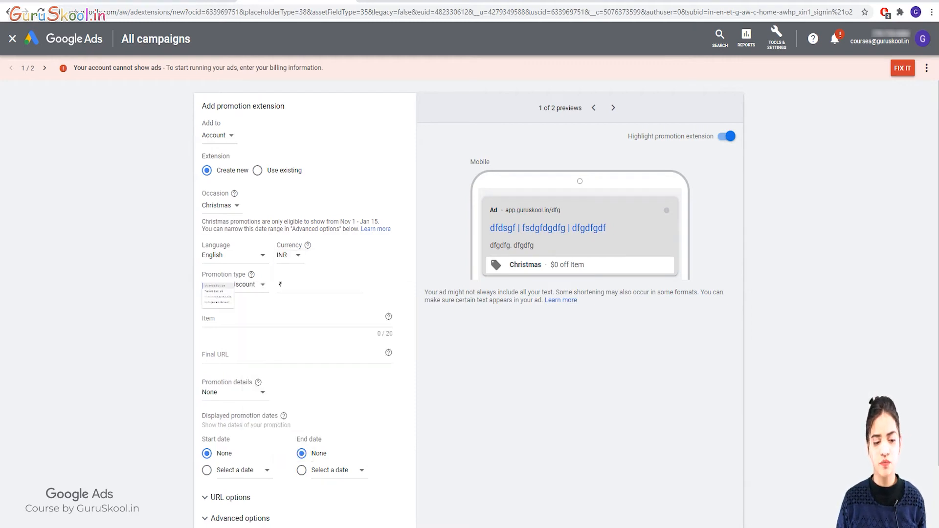
click(319, 285)
text(100)
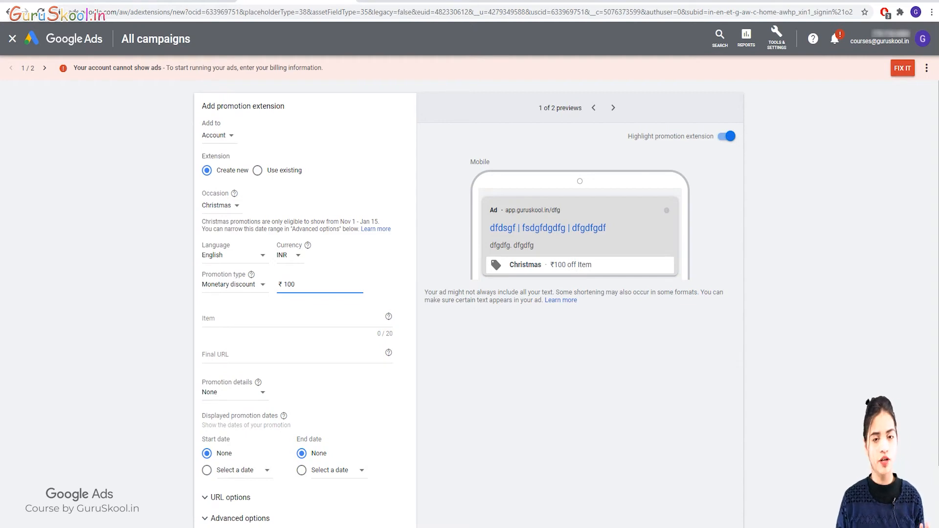
click(241, 284)
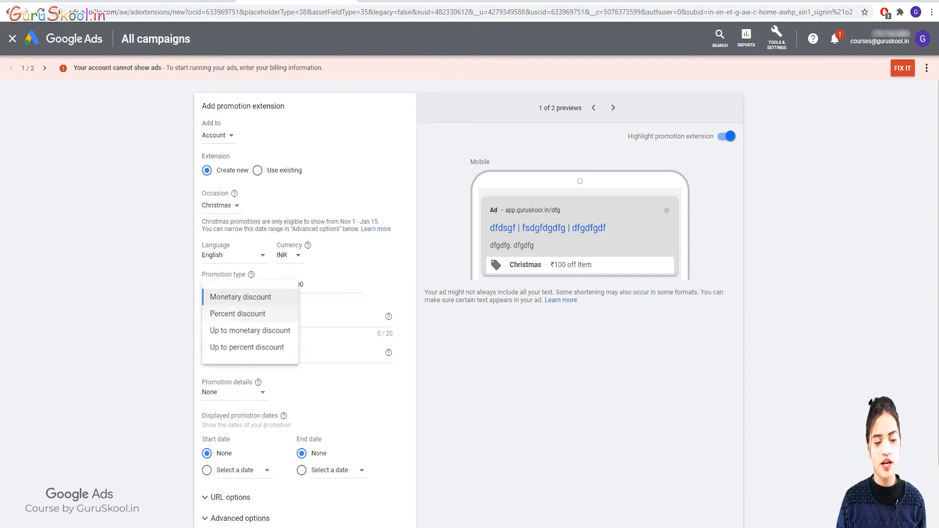
click(249, 330)
click(242, 285)
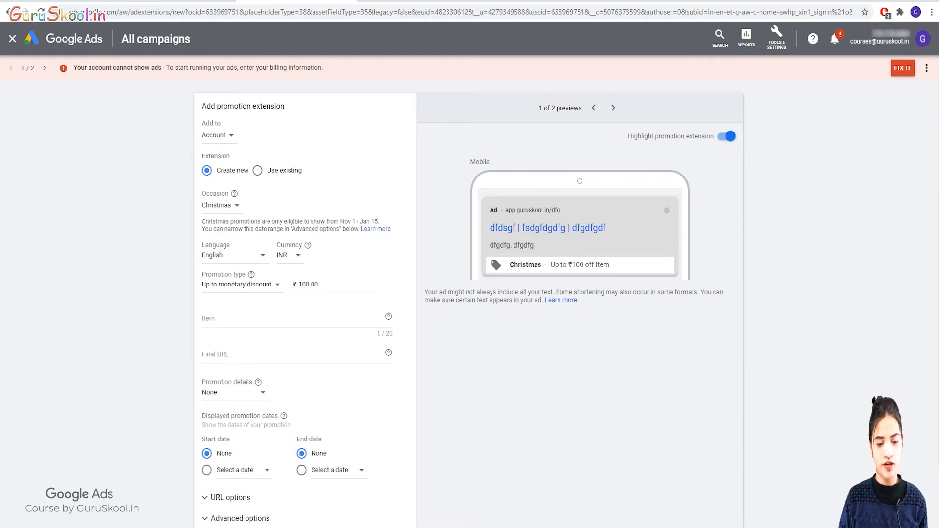
double_click(308, 285)
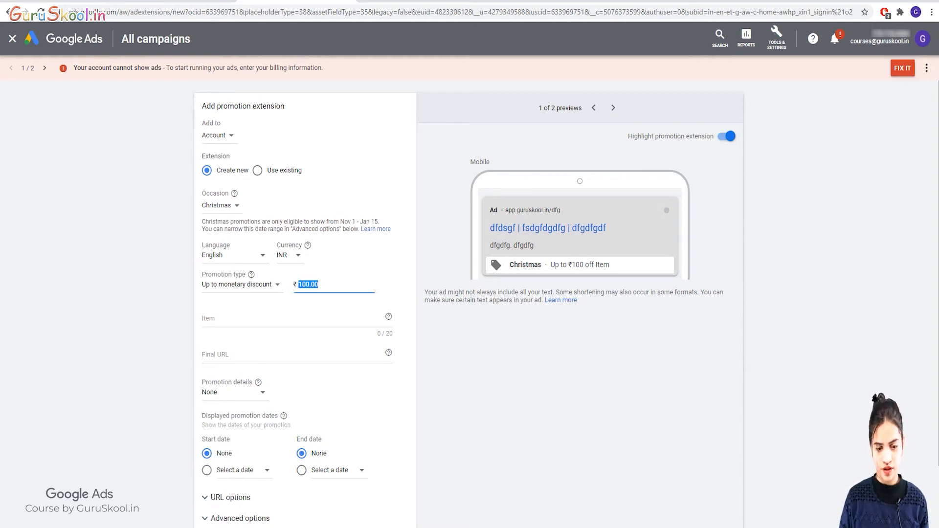
text(500)
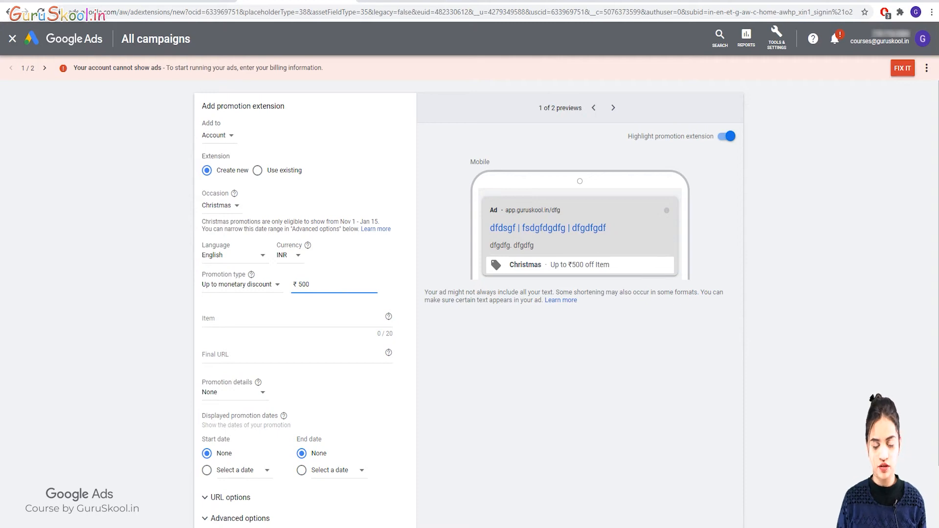
Switch to a percent discount of 20, then set an up-to 50% discount.
click(242, 285)
click(237, 313)
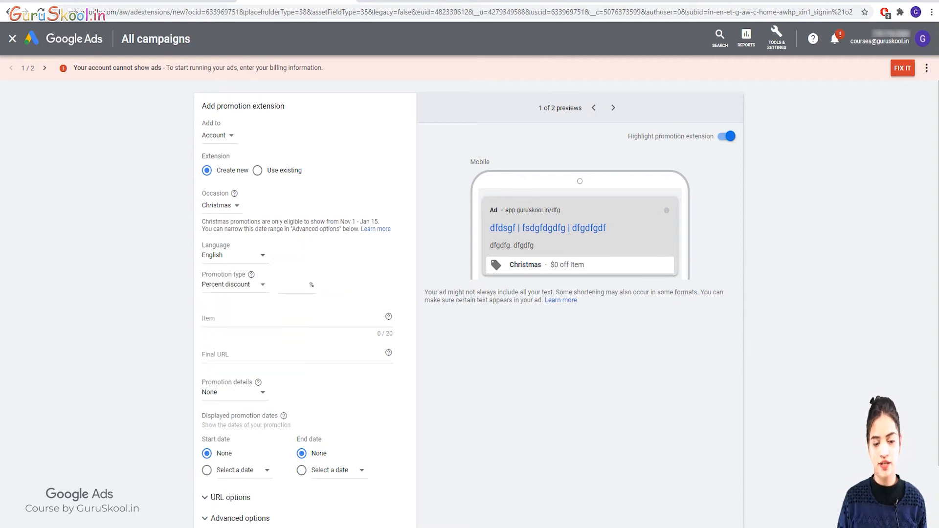
click(296, 285)
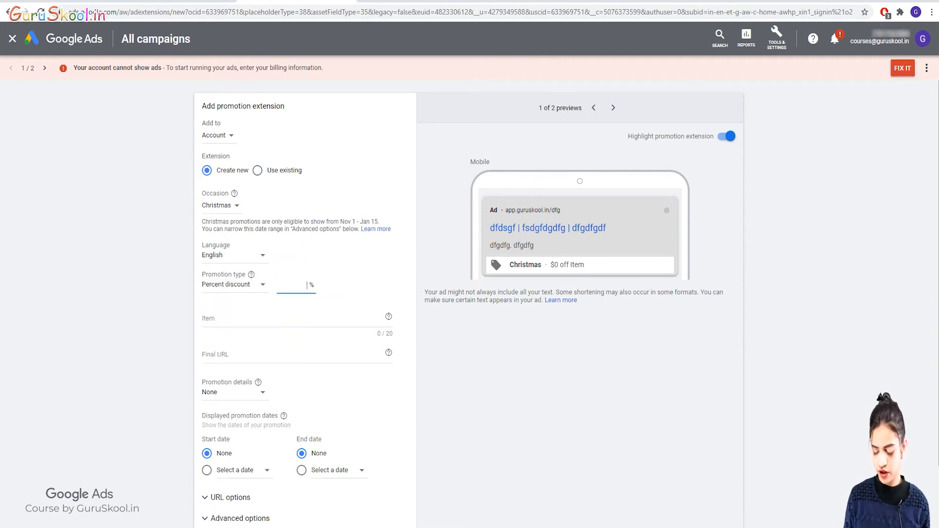
text(20)
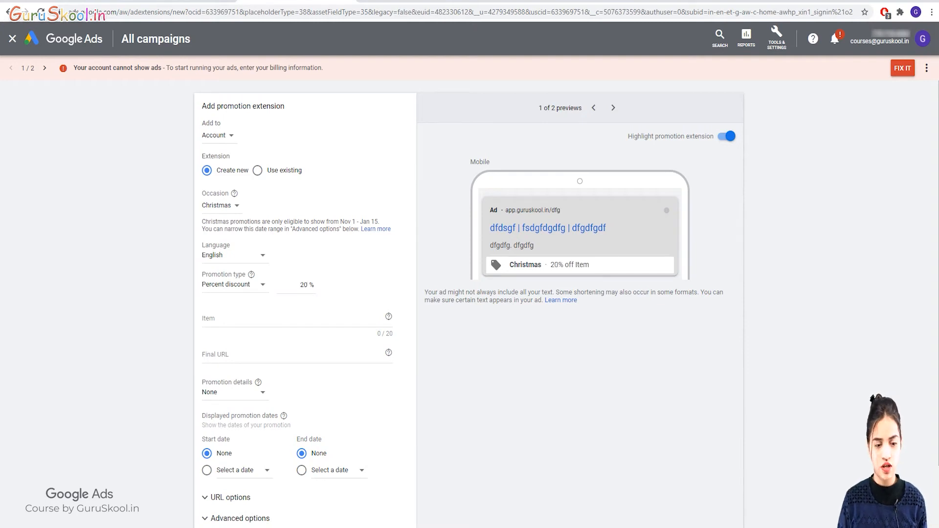
click(234, 285)
click(230, 321)
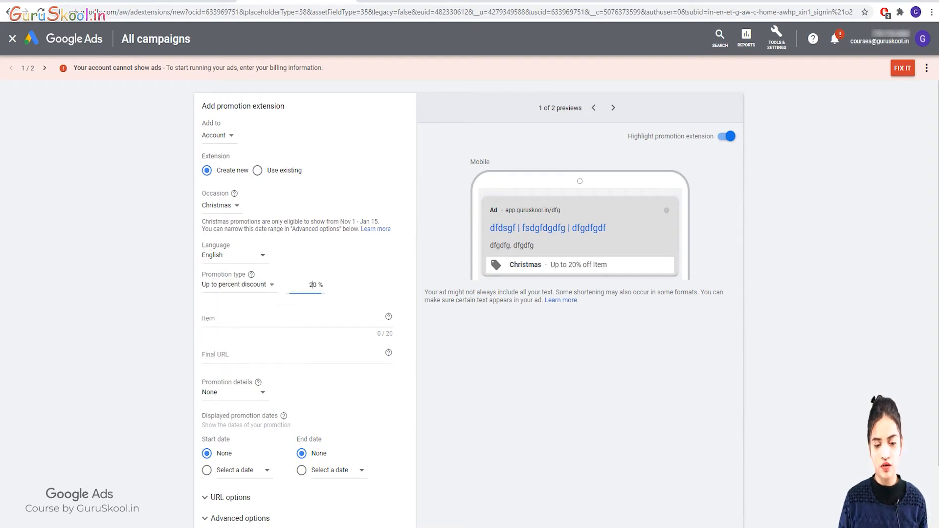
double_click(312, 285)
text(50)
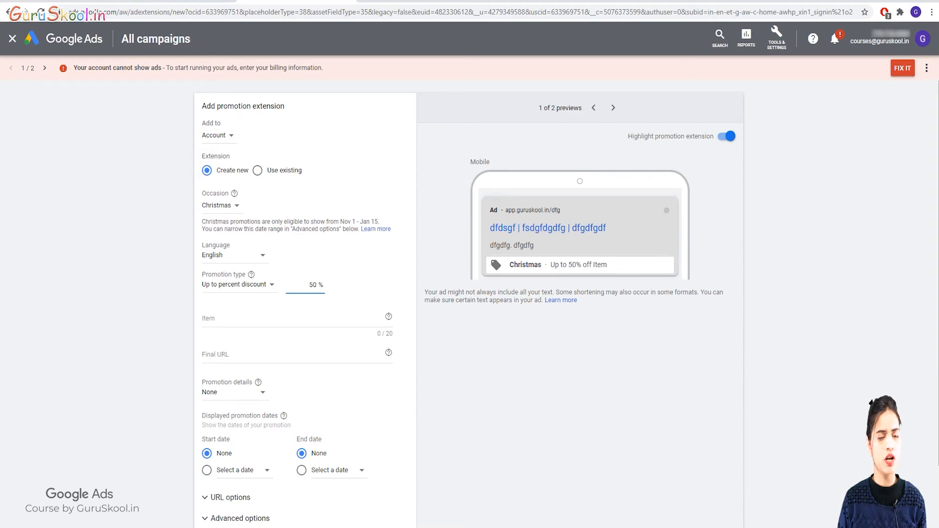
Enter 'MS Excel Course' as the promotion item.
key(Tab)
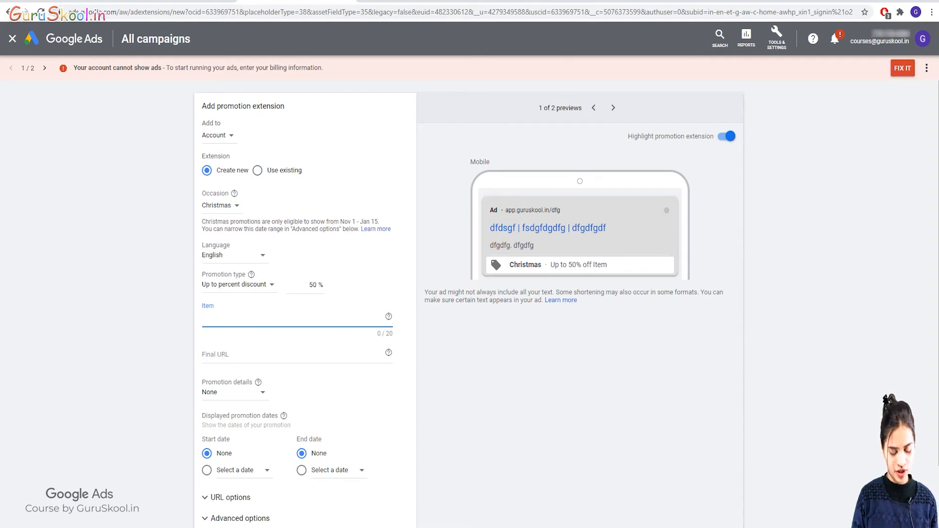
text(Ms Exc)
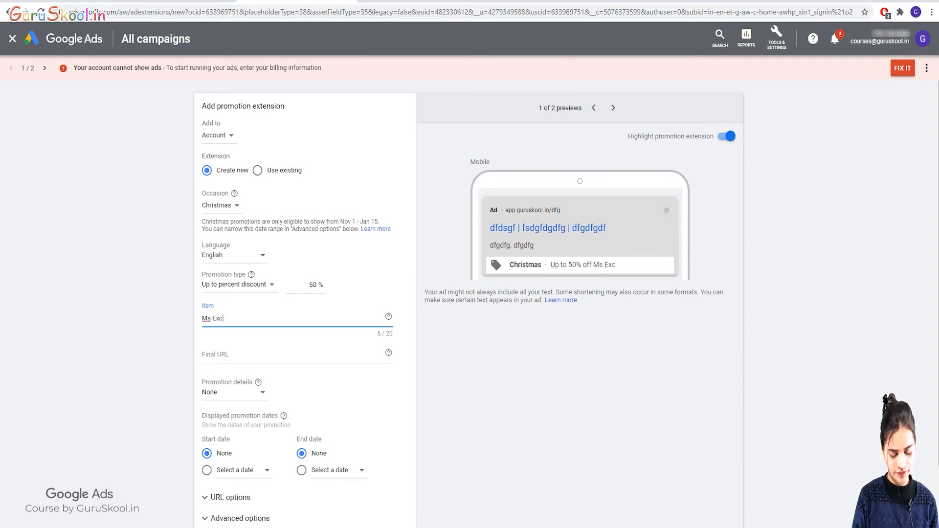
text(el Course)
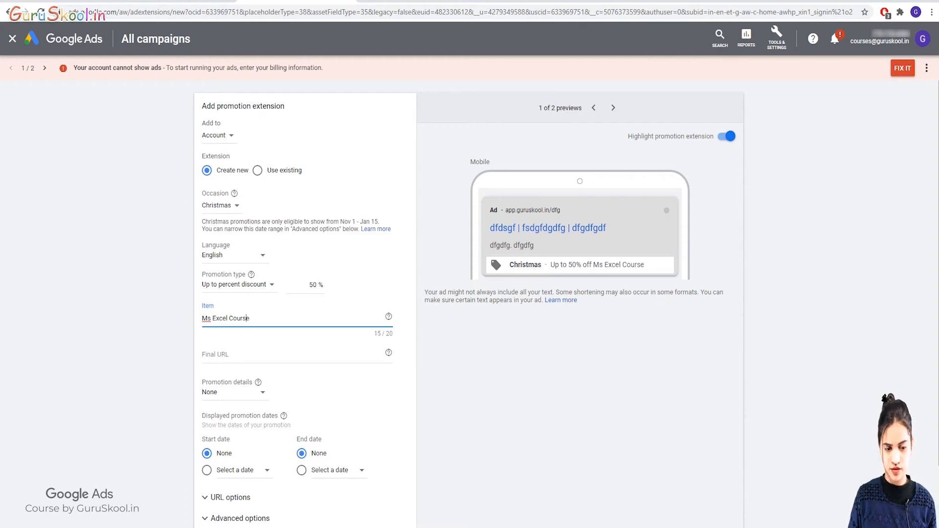
click(211, 319)
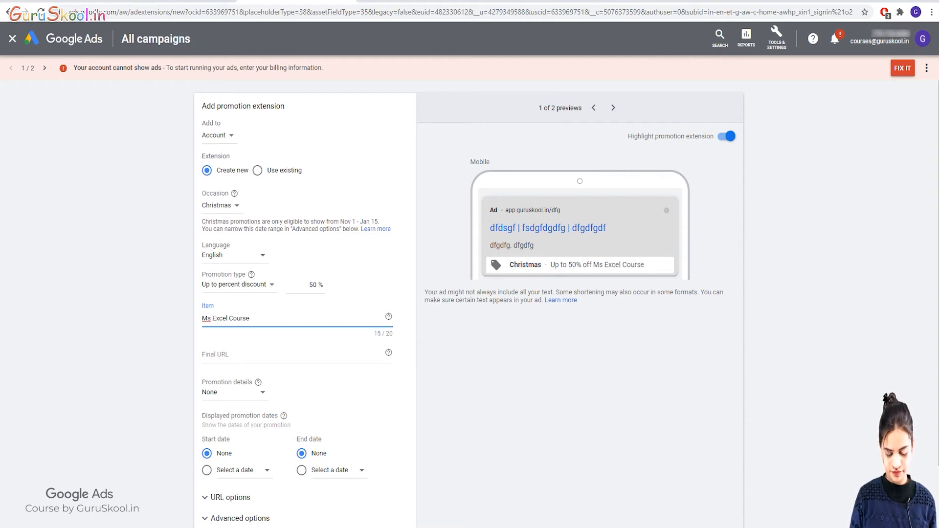
key(BackSpace)
text(S)
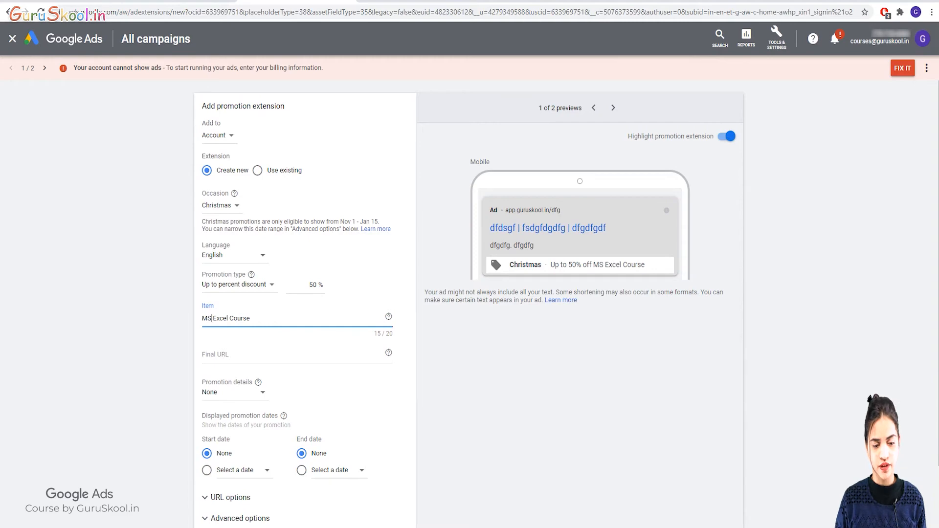
click(203, 355)
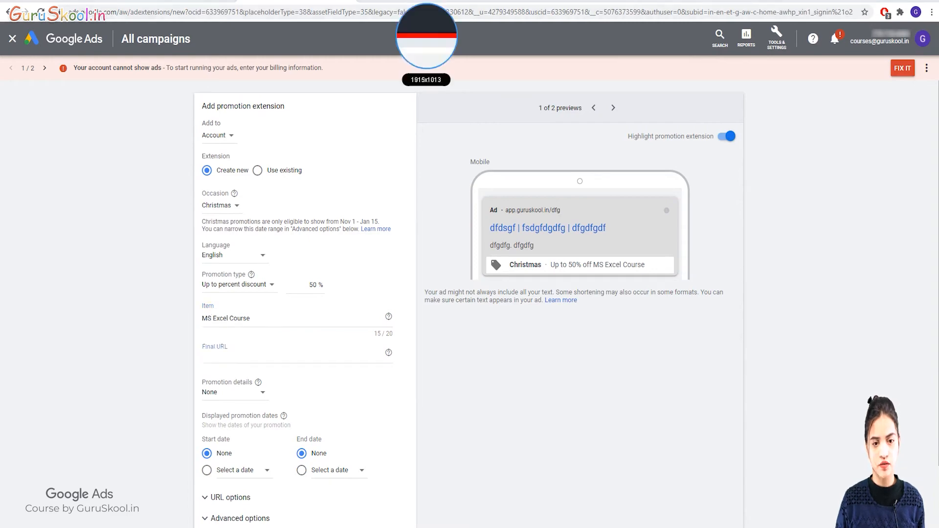
click(415, 1)
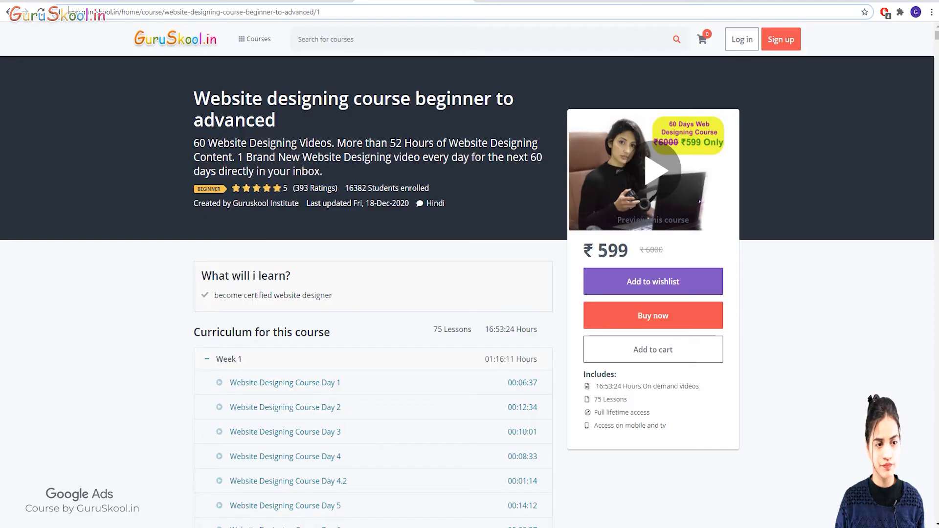
Open GuruSkool's Microsoft Excel Beginner to Advanced Course page and copy its URL.
click(7, 12)
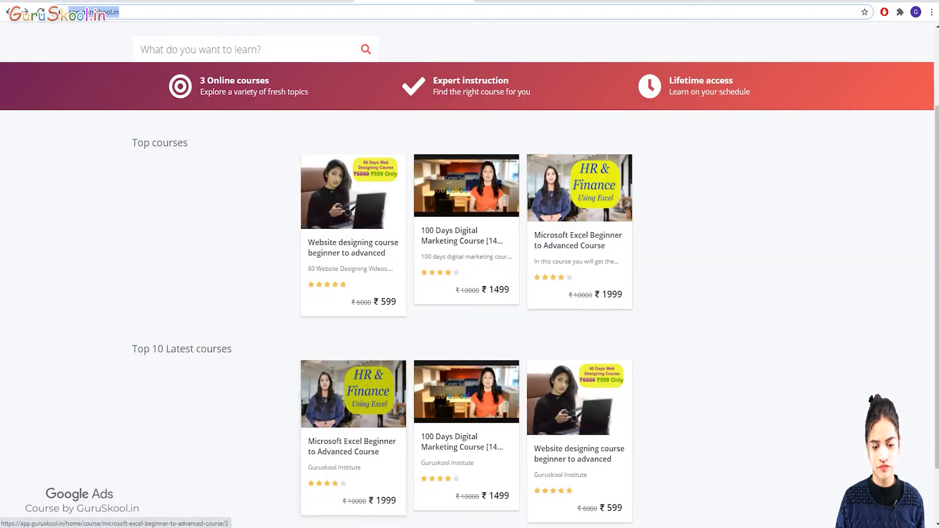
click(580, 188)
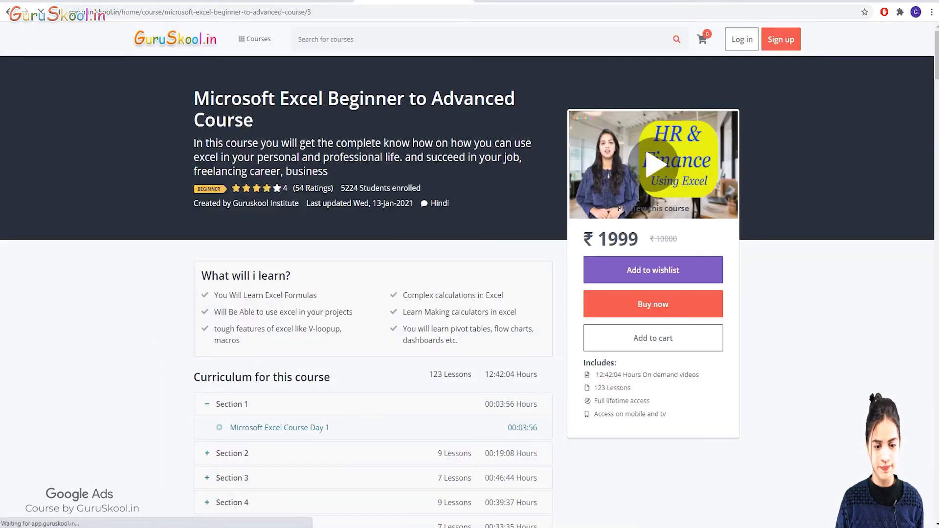
double_click(310, 12)
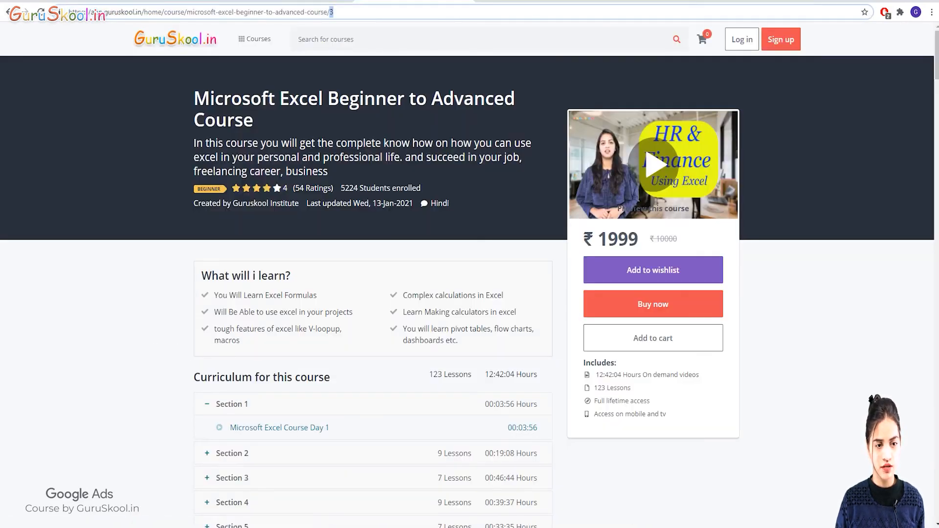
key(ctrl+a)
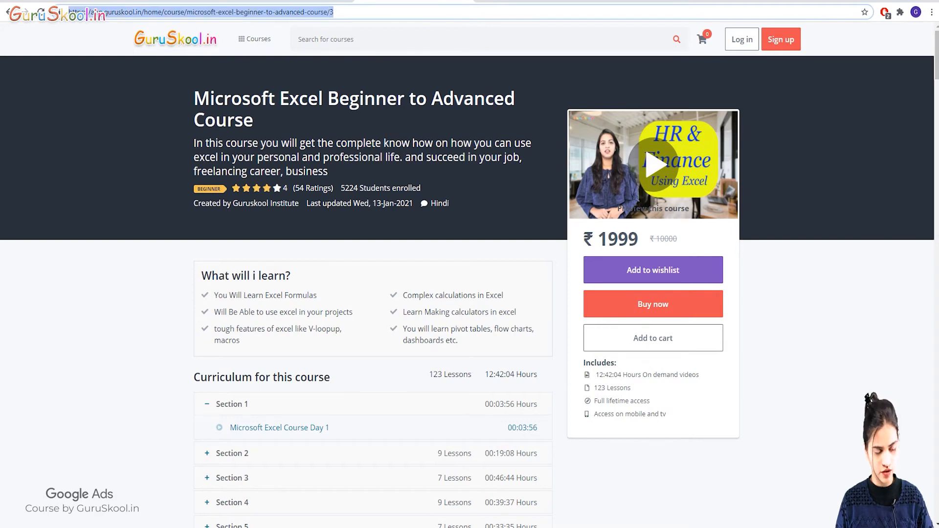
click(297, 2)
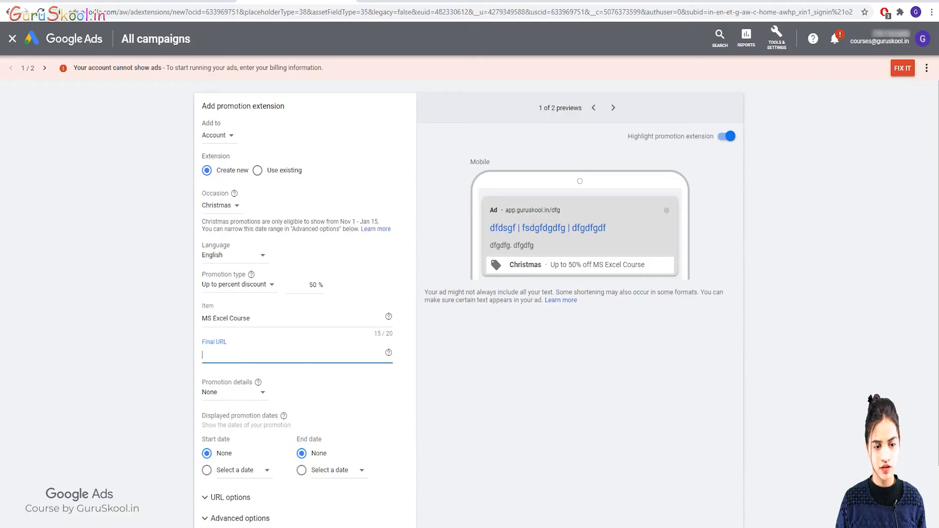
Paste the Excel course URL as Final URL; try minimum order and promo code, then set promotion details to None.
key(ctrl+v)
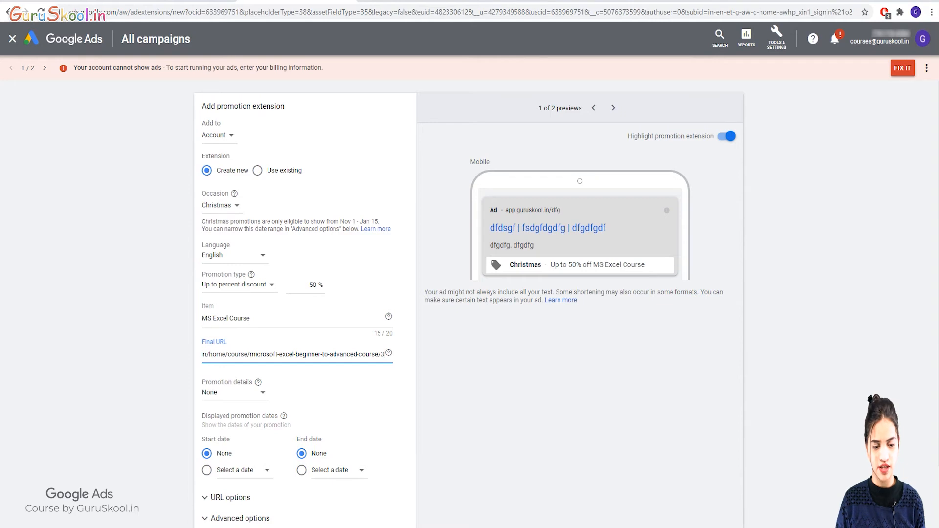
key(Tab)
click(235, 392)
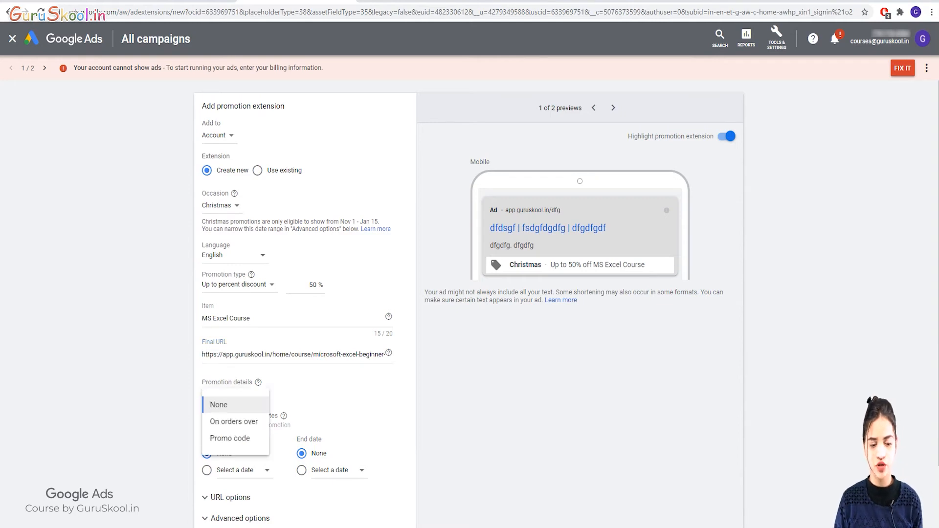
click(234, 422)
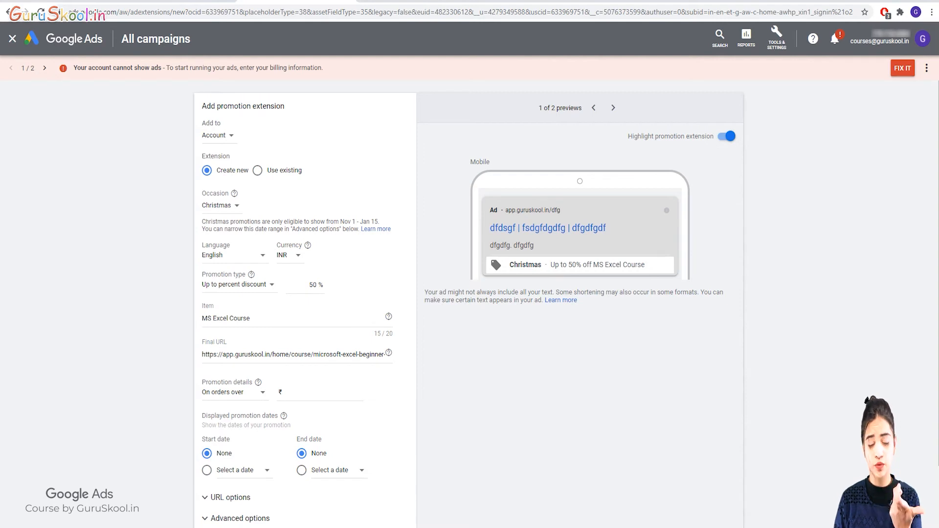
click(309, 392)
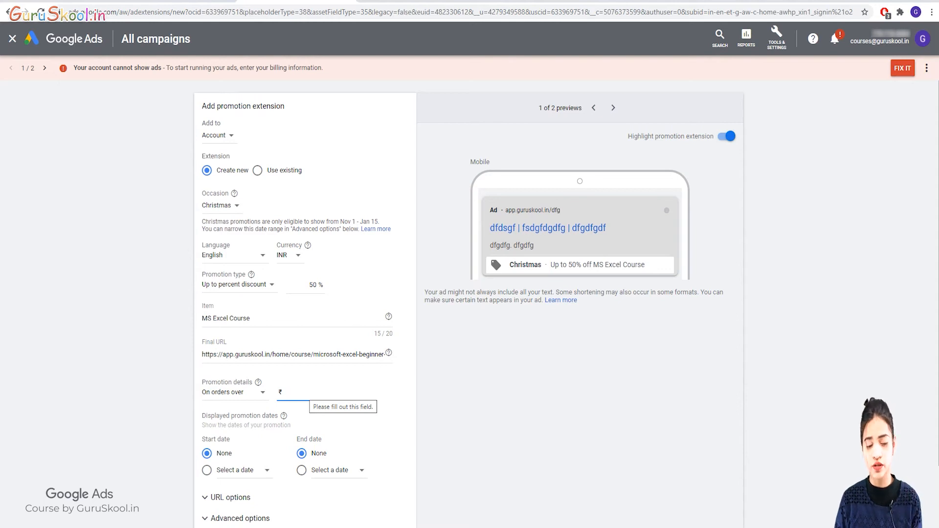
click(245, 393)
click(239, 439)
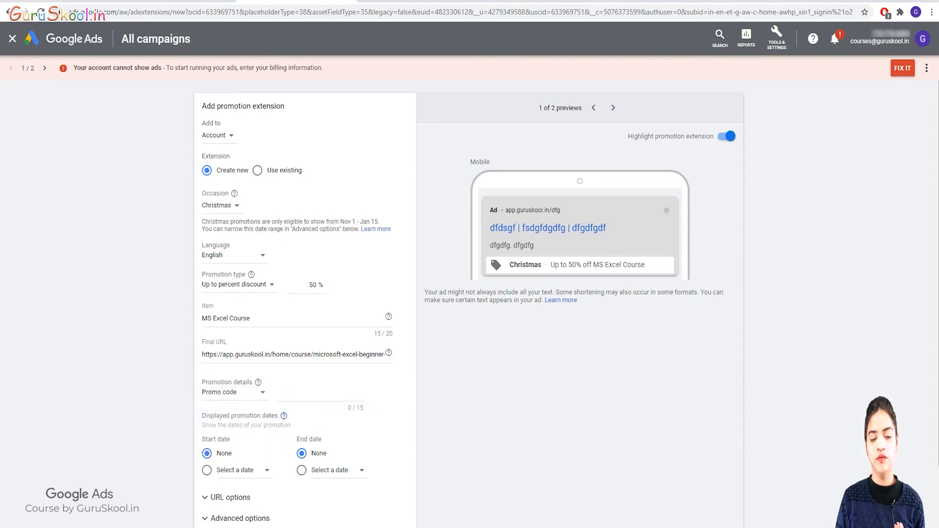
text(gokjgnb)
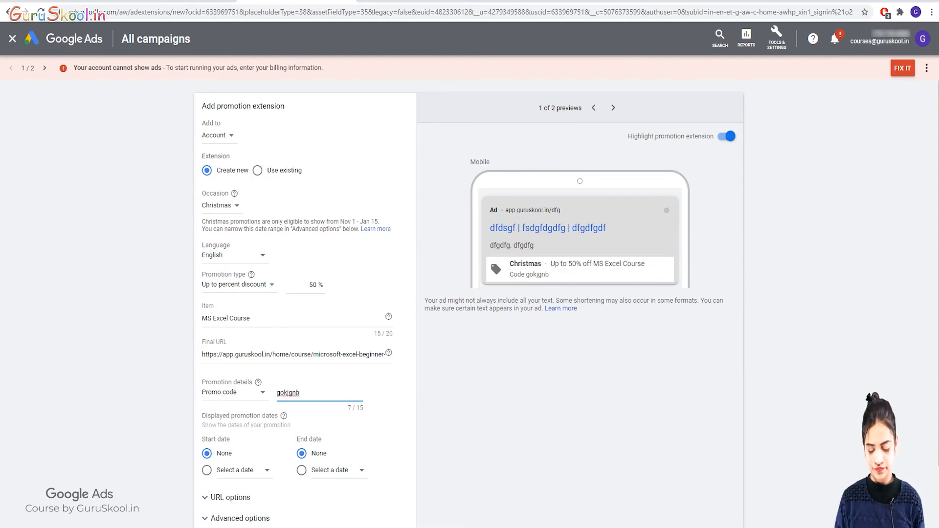
key(BackSpace)
key(BackSpace)
key(BackSpace)
key(BackSpace)
key(BackSpace)
key(BackSpace)
key(BackSpace)
click(235, 393)
click(219, 406)
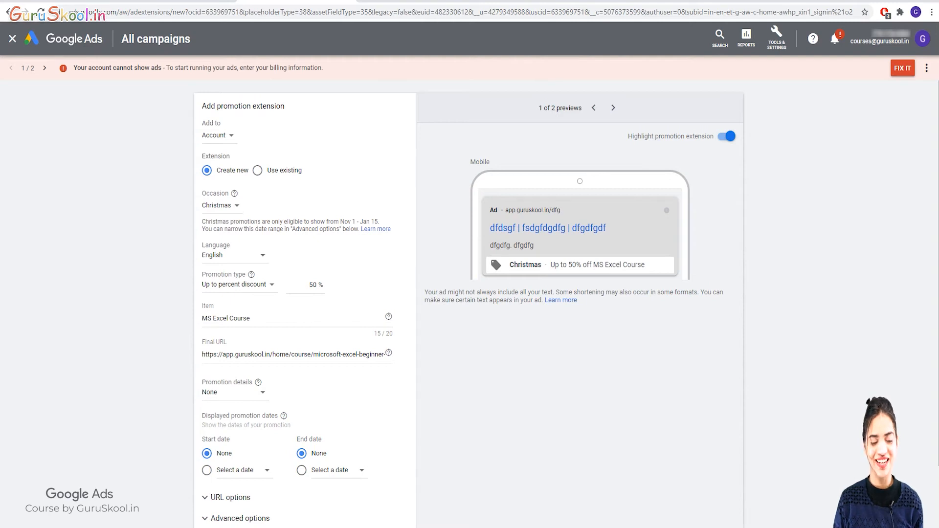
Expand Advanced options and save the Christmas promotion extension.
scroll(470, 294, down, 3)
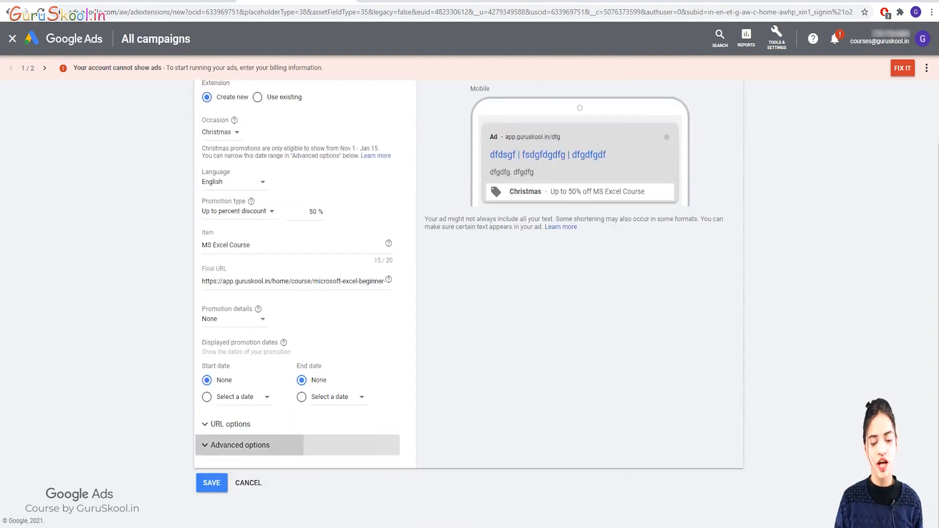
click(240, 445)
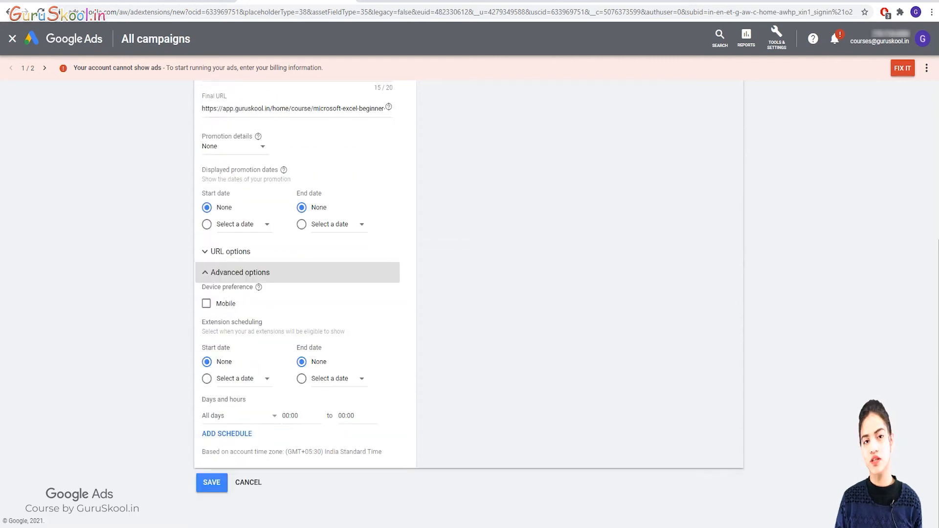
scroll(306, 294, up, 5)
scroll(305, 294, down, 5)
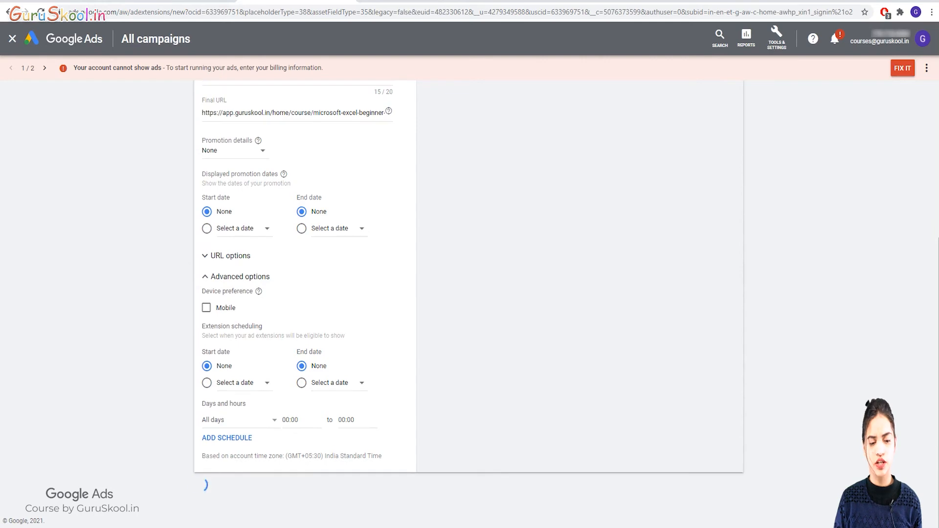
click(204, 484)
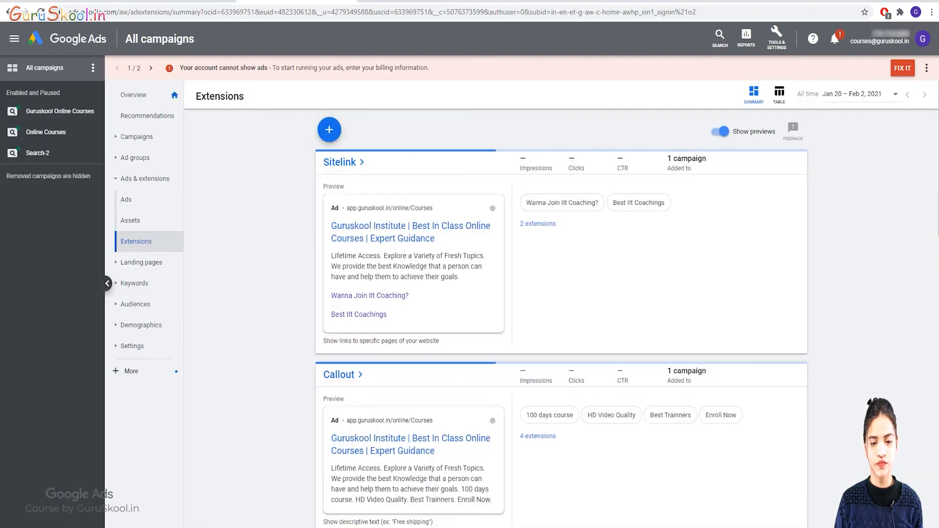
scroll(561, 318, down, 12)
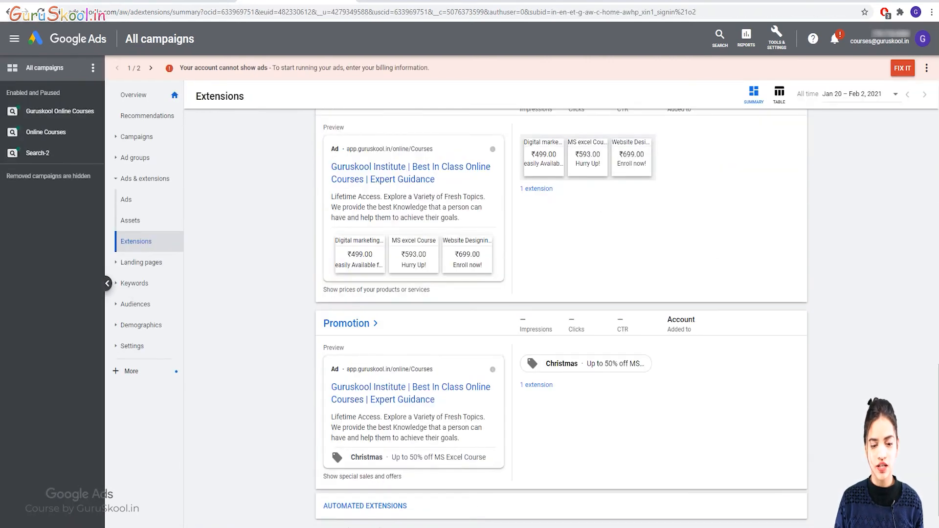
scroll(498, 317, down, 1)
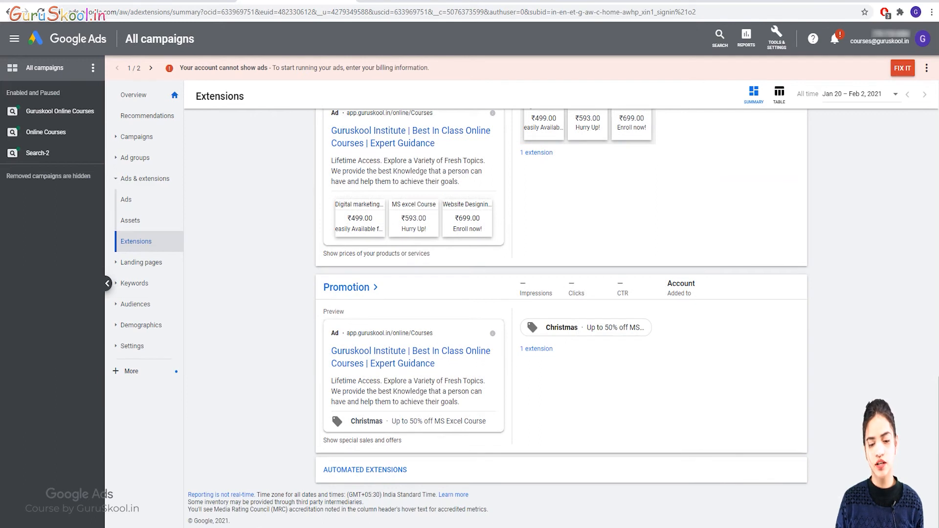
mouse_move(586, 328)
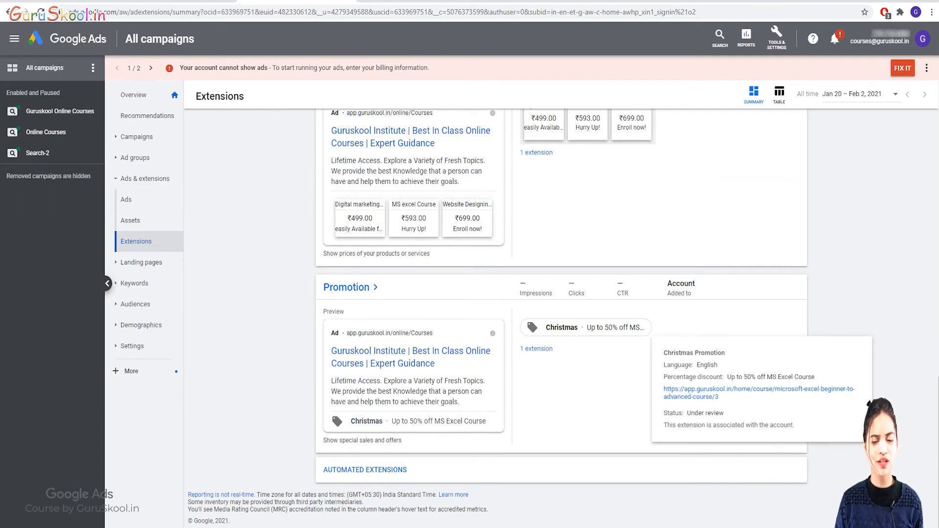
scroll(561, 318, up, 13)
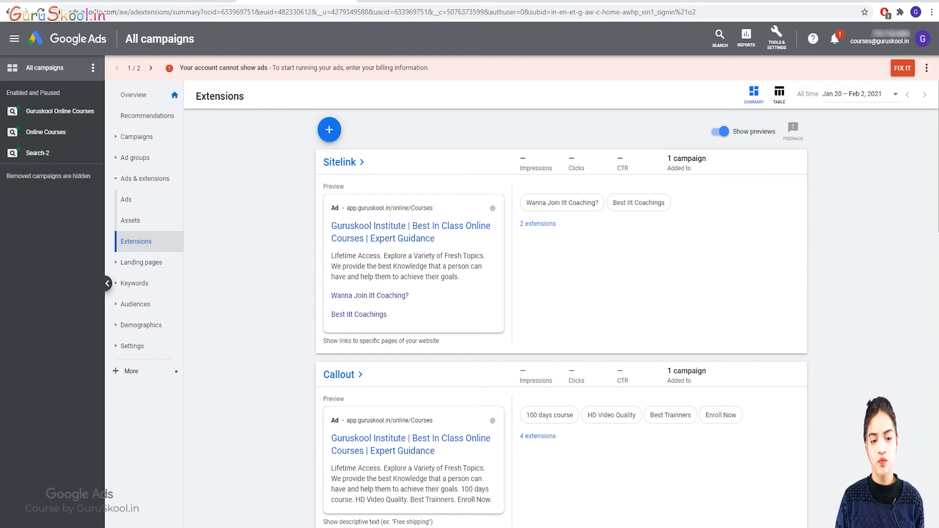
click(330, 129)
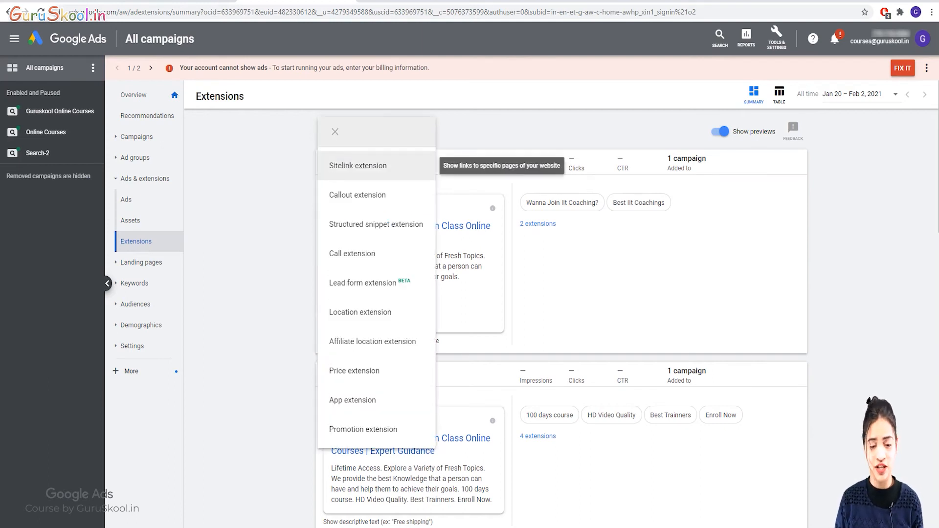
click(357, 166)
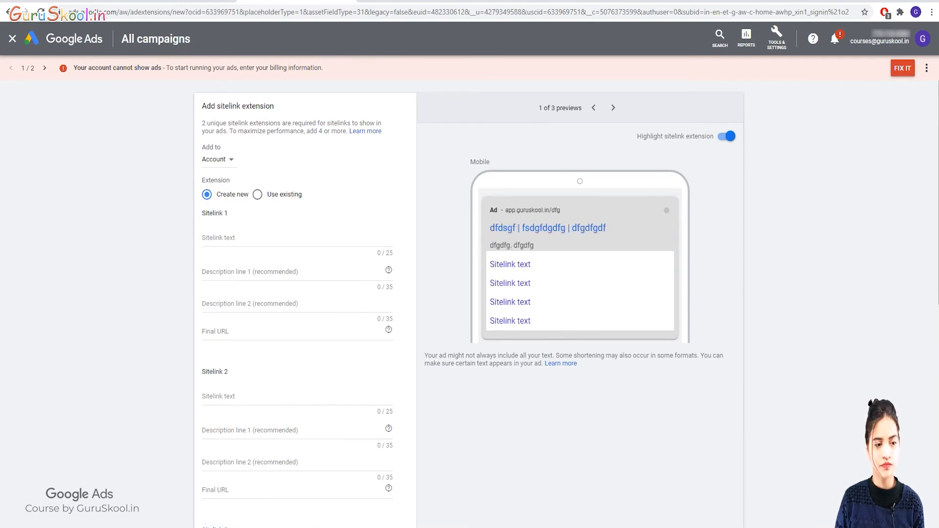
scroll(305, 304, down, 9)
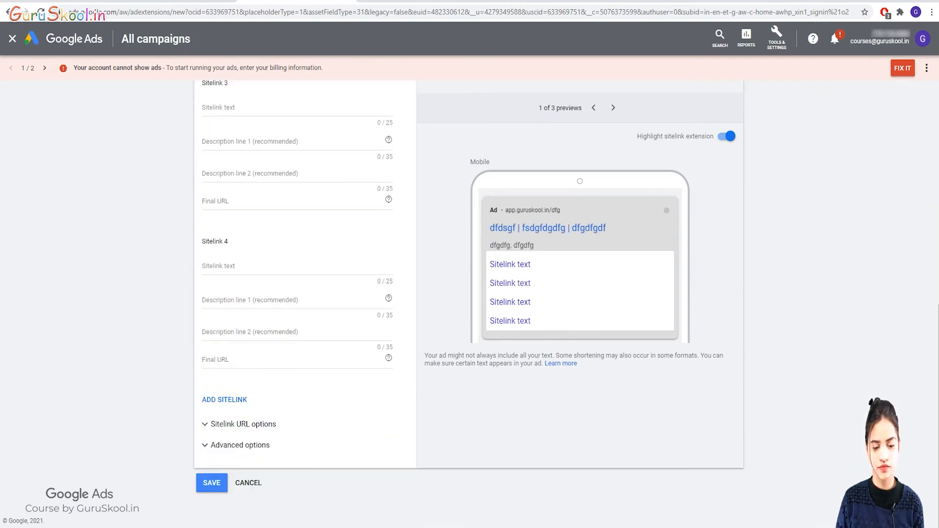
click(248, 483)
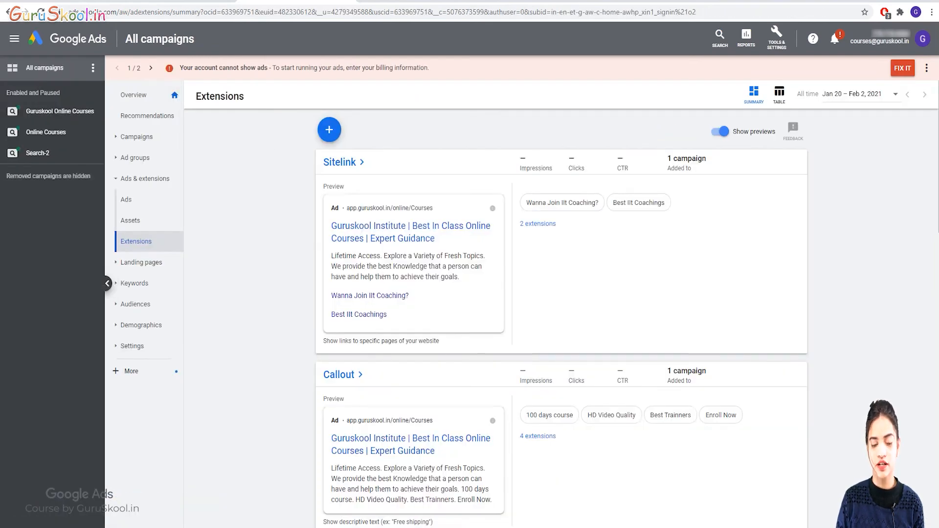
Open the extension-type list, then dismiss it without choosing a type.
scroll(561, 318, down, 3)
scroll(561, 318, up, 3)
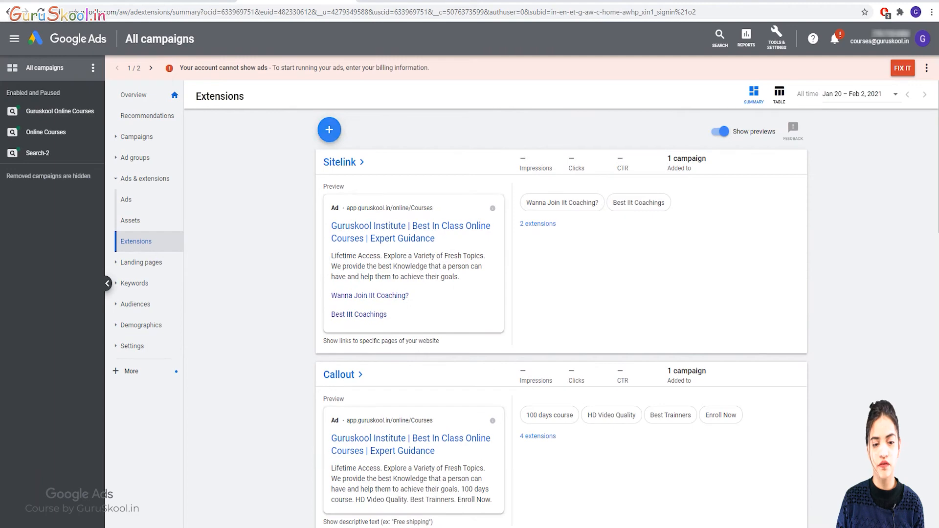
click(330, 129)
click(561, 274)
Review the Callout, Structured snippet and Lead form extension cards on the summary.
scroll(561, 318, down, 3)
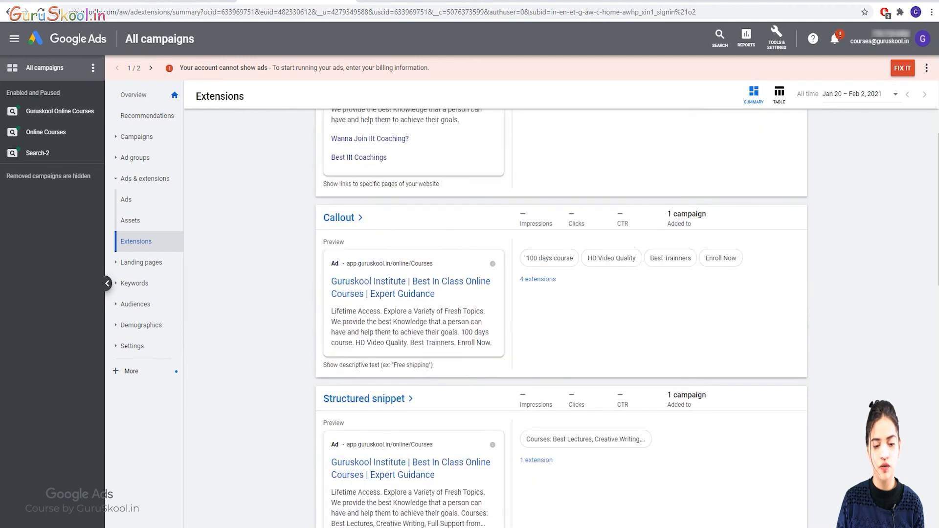
mouse_move(549, 258)
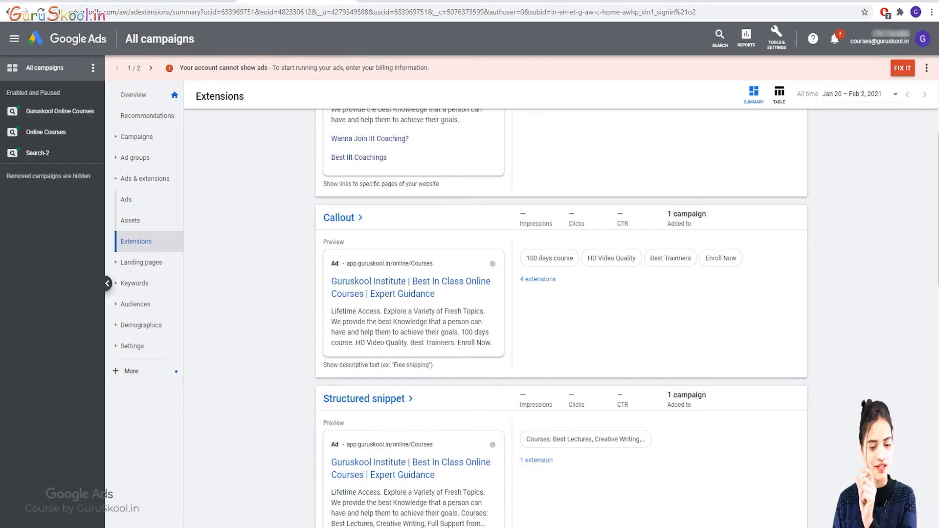
scroll(561, 318, down, 2)
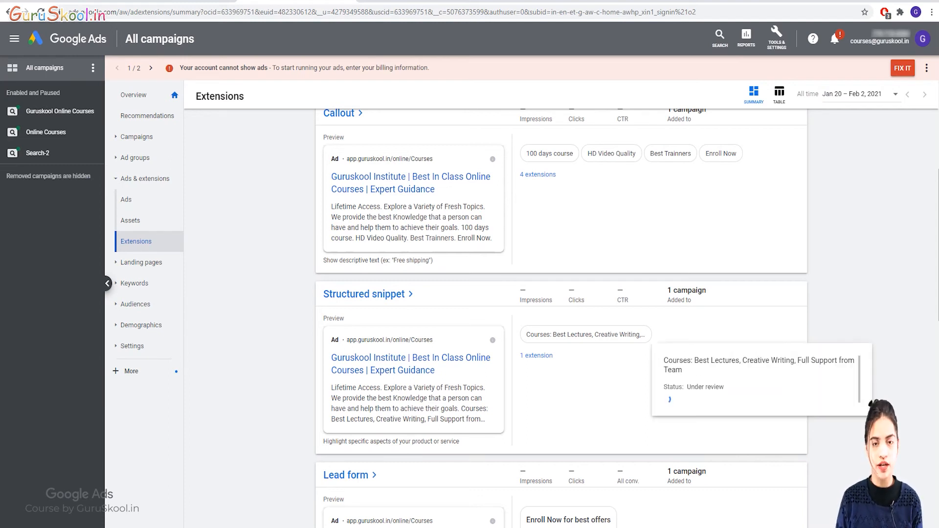
drag(699, 361, 771, 340)
click(768, 348)
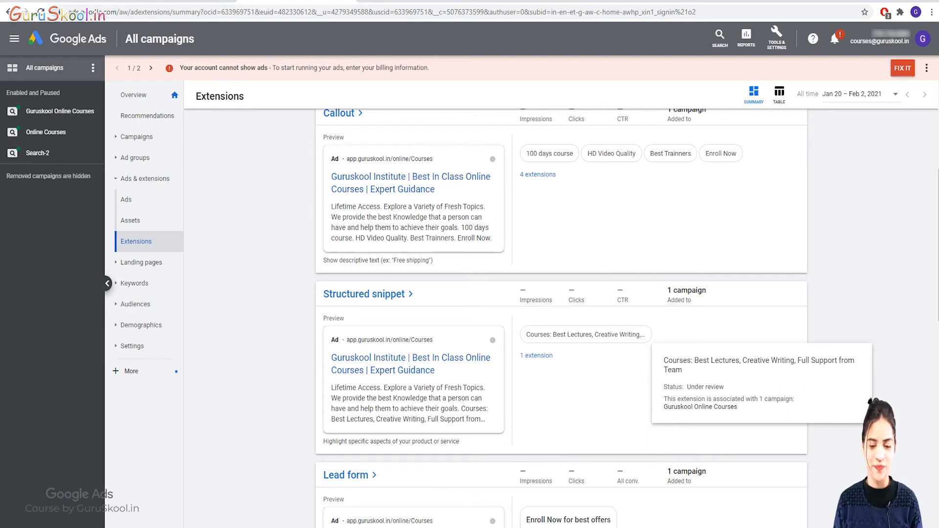
scroll(561, 318, down, 2)
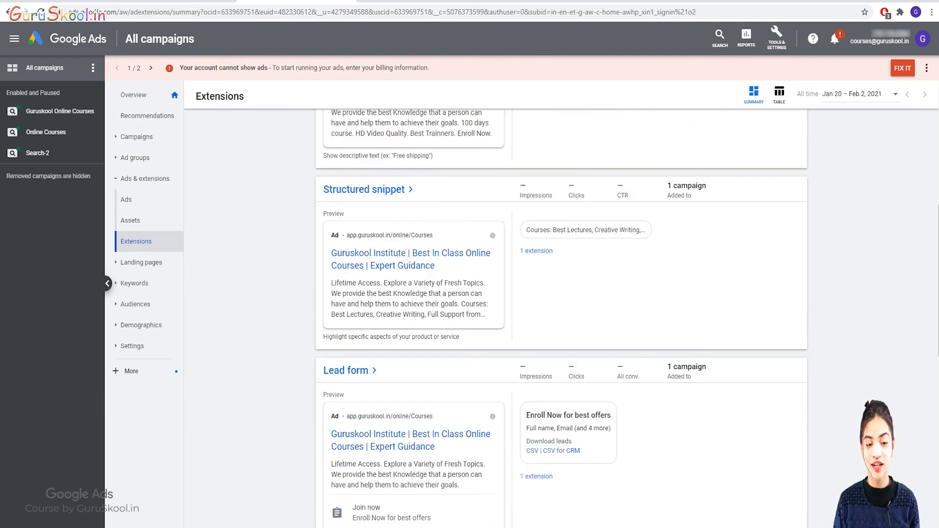
scroll(561, 318, down, 3)
scroll(561, 318, up, 12)
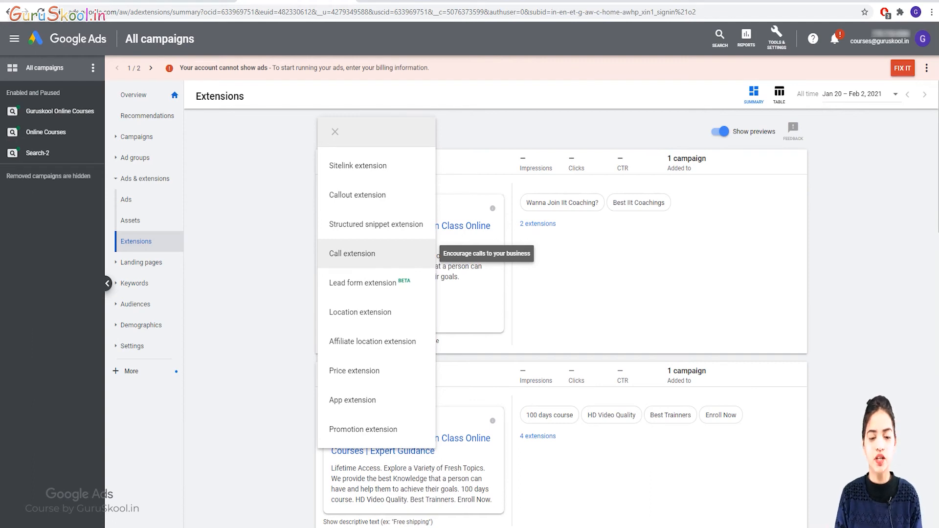
Create a call extension at campaign level for the Guruskool Online Courses campaign.
click(353, 253)
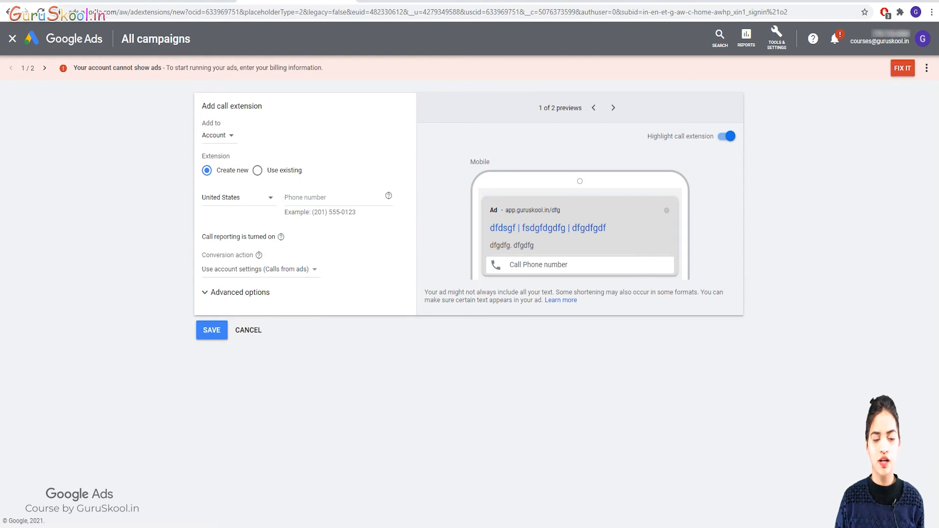
click(215, 135)
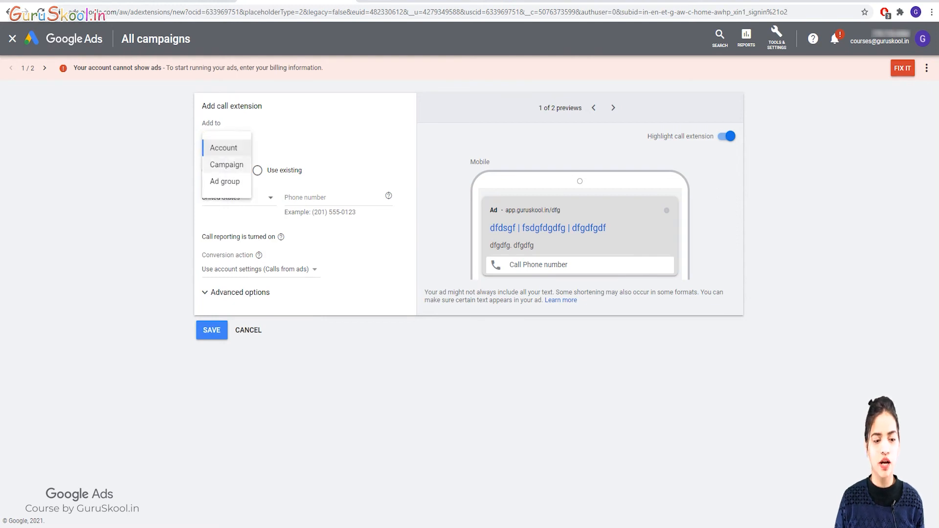
click(217, 163)
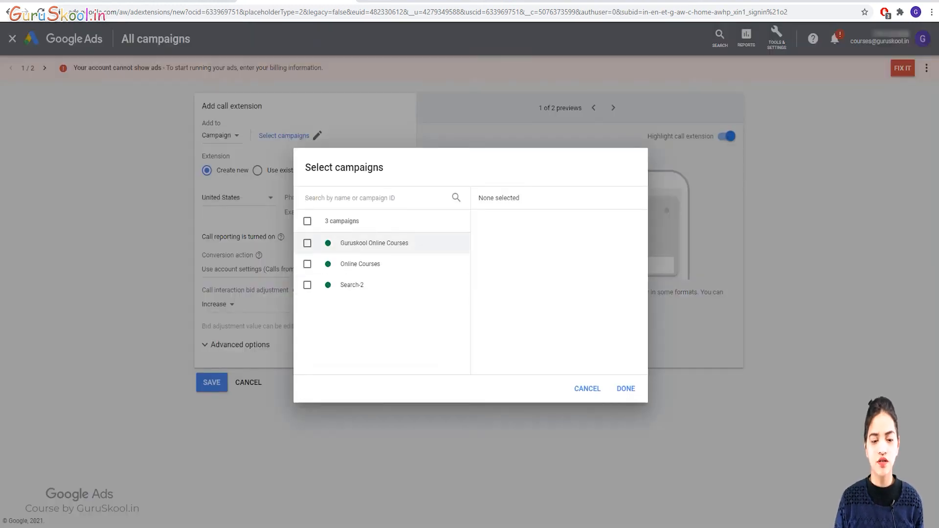
click(307, 243)
click(625, 388)
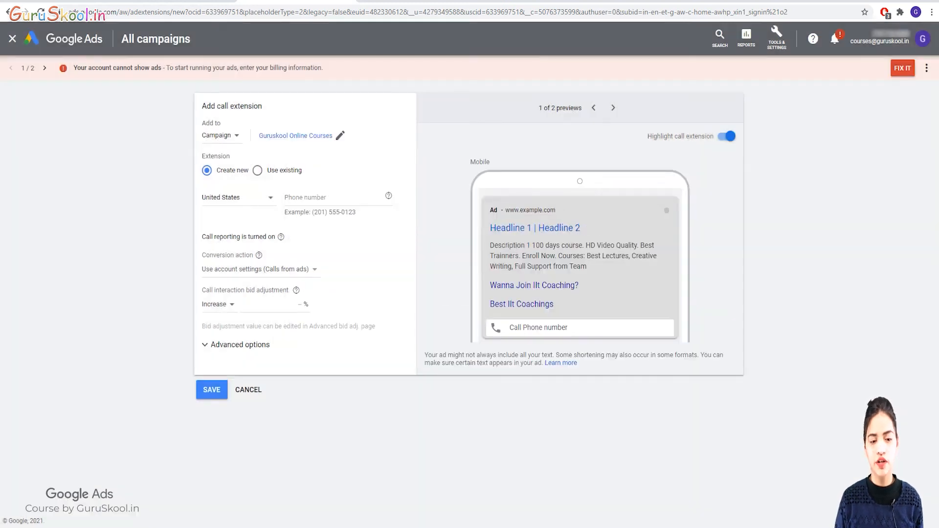
Search the phone-number country list for India.
click(238, 198)
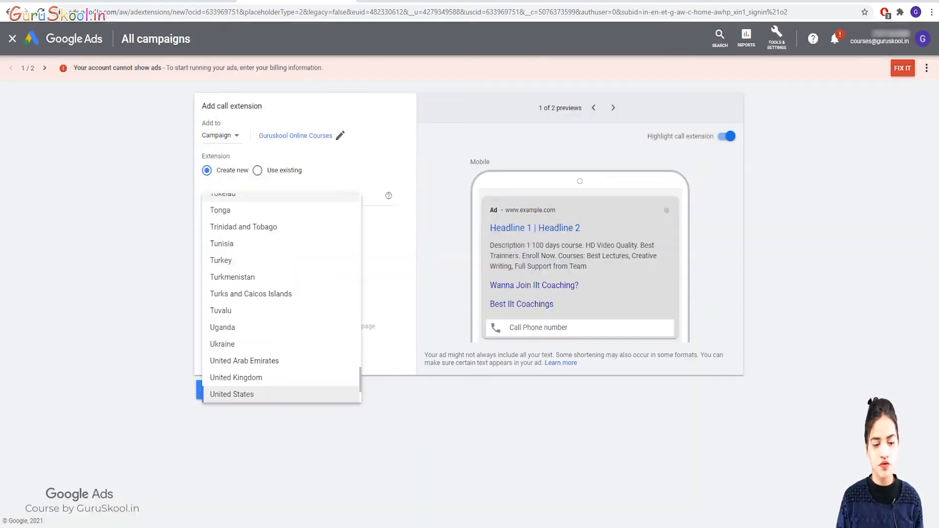
text(ins)
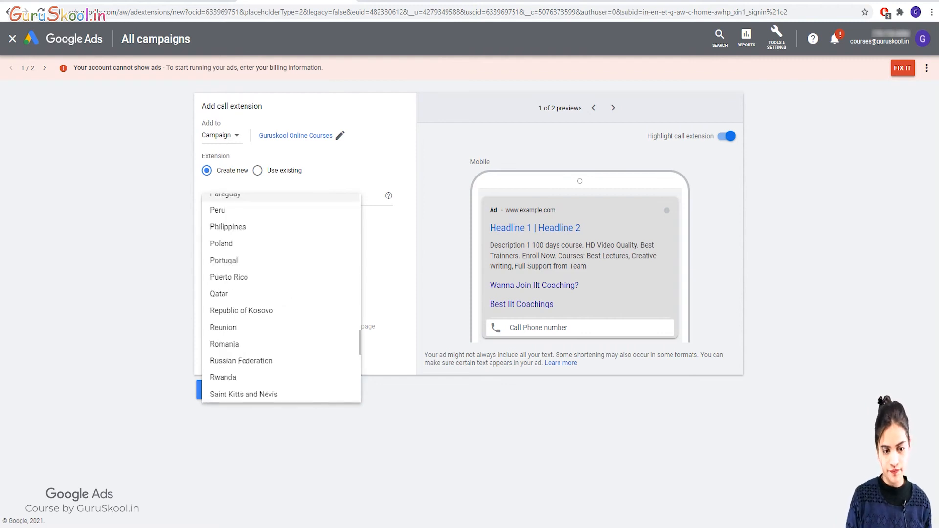
text(india)
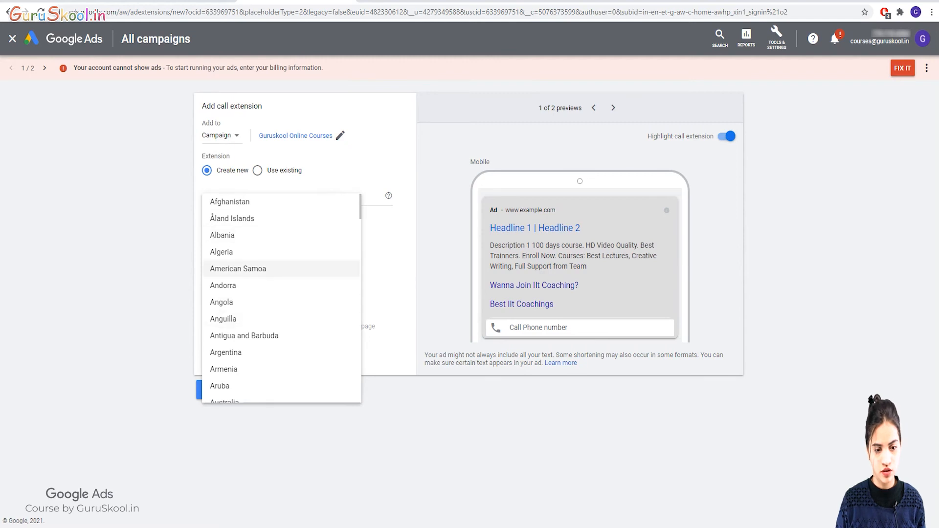
scroll(281, 269, down, 6)
scroll(282, 298, down, 14)
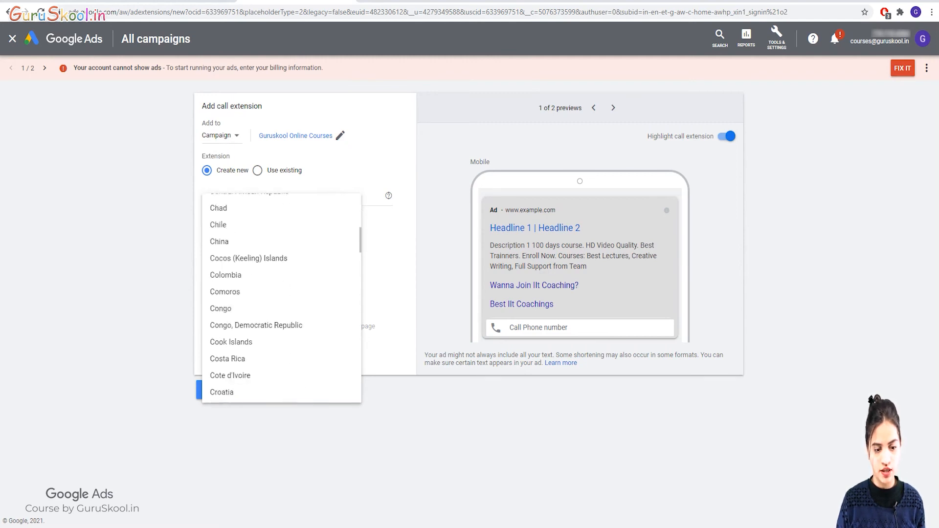
scroll(281, 298, down, 12)
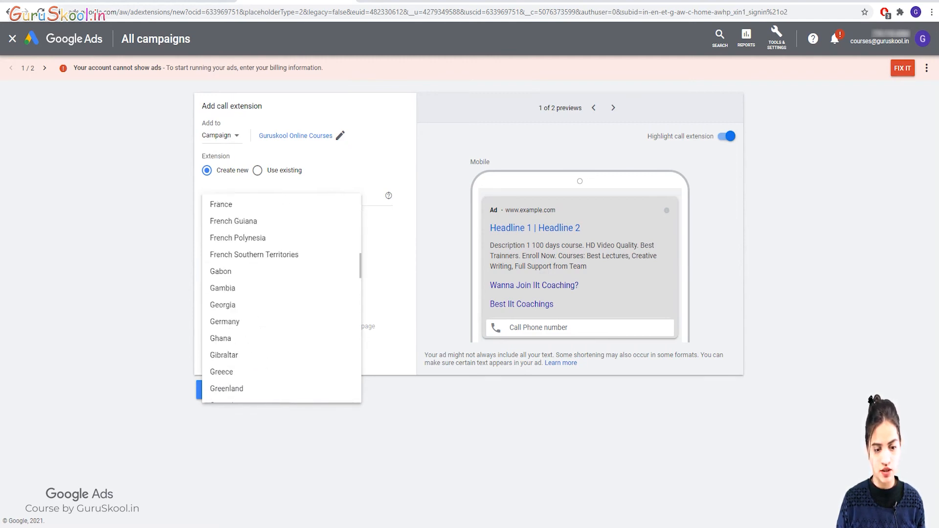
Choose India as the country and enter the business phone number.
click(225, 256)
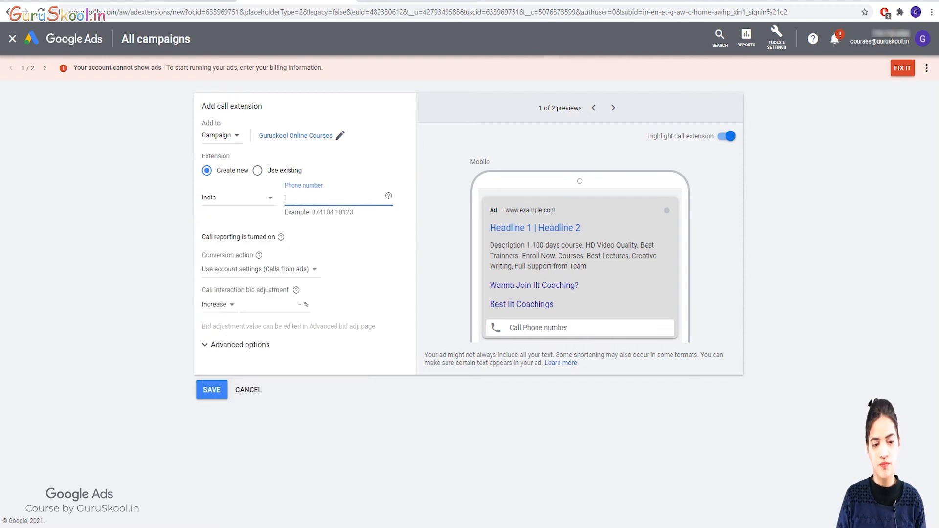
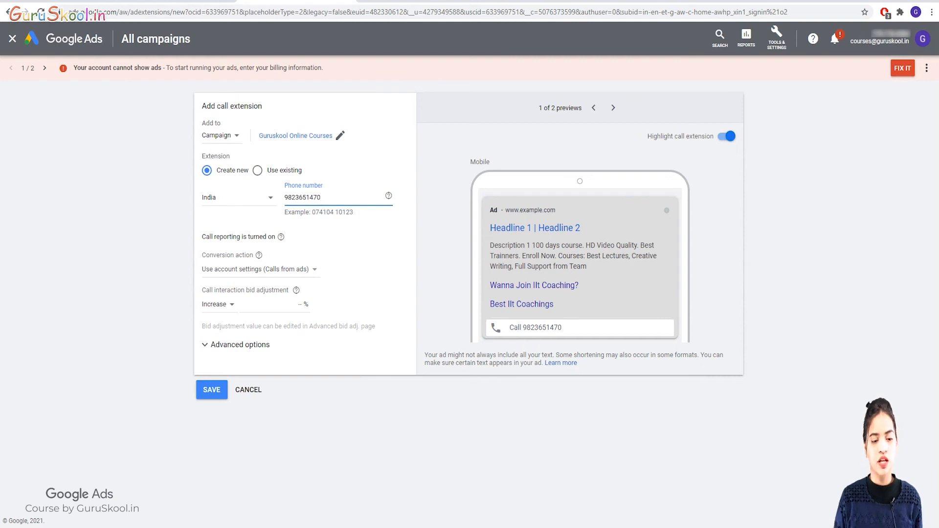
mouse_move(280, 237)
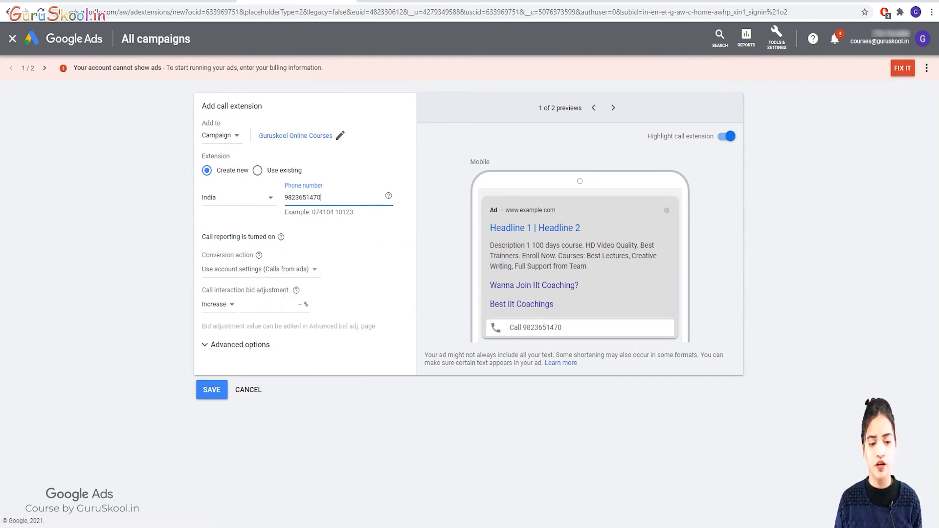
Set the call extension's conversion action to Calls from ads.
click(261, 270)
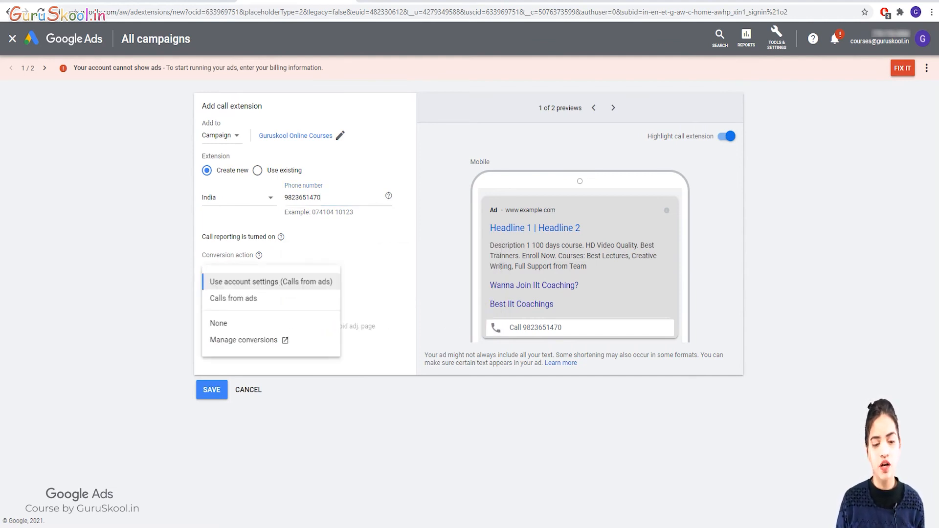
right_click(240, 299)
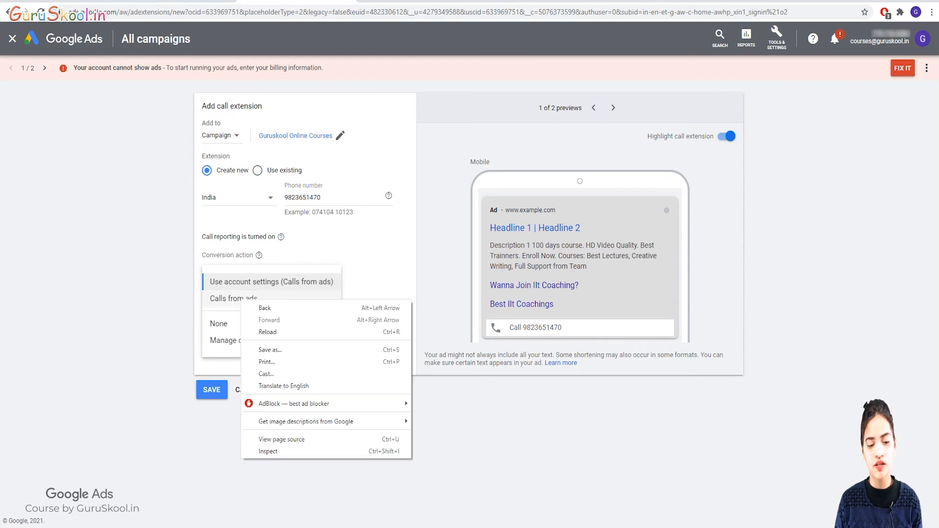
click(238, 299)
click(223, 269)
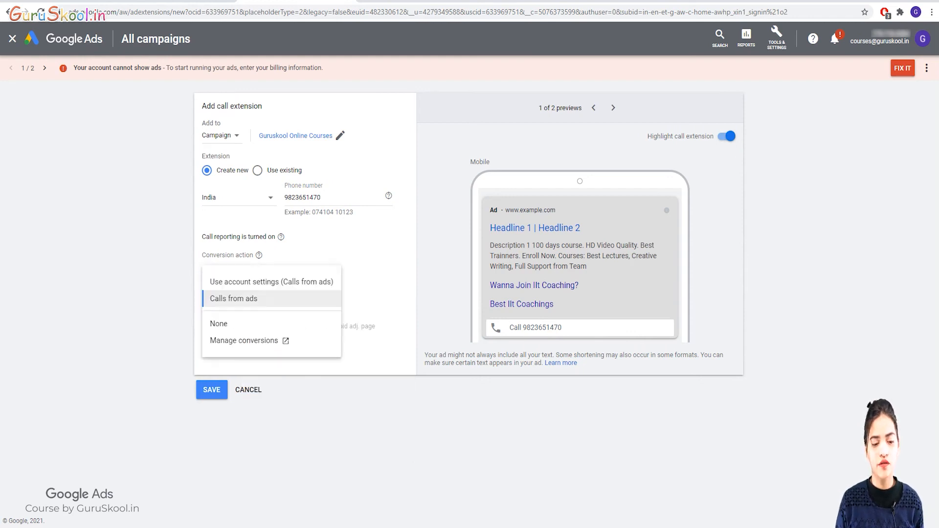
click(210, 323)
click(216, 270)
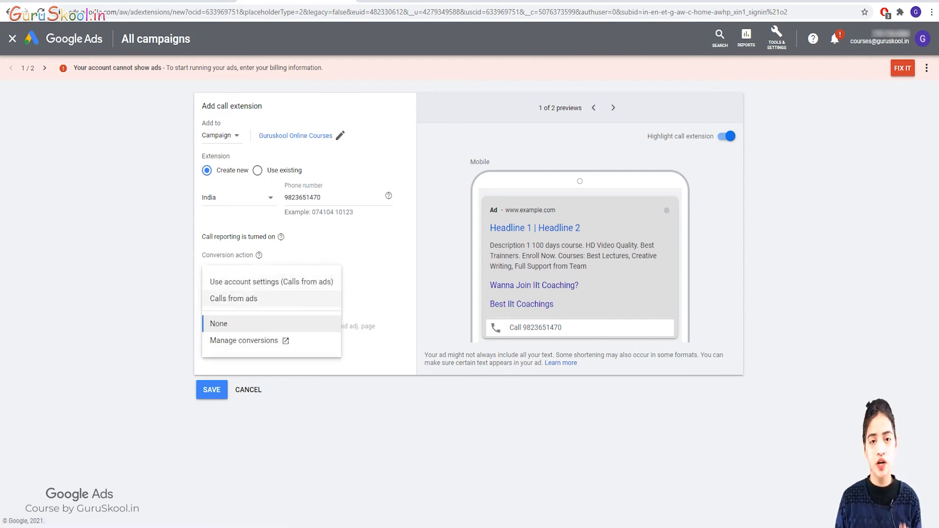
click(234, 299)
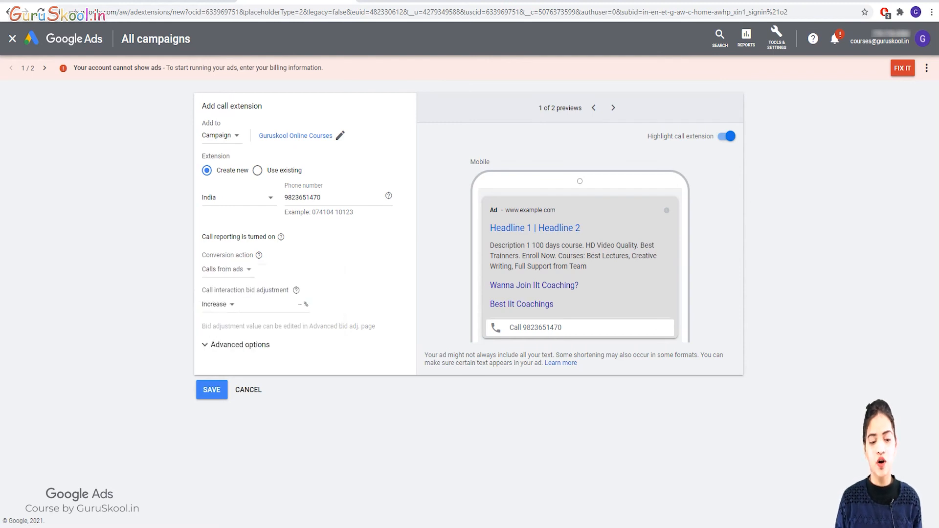
Keep the bid adjustment at Increase and expand the Advanced options scheduling settings.
drag(227, 305, 202, 304)
click(219, 305)
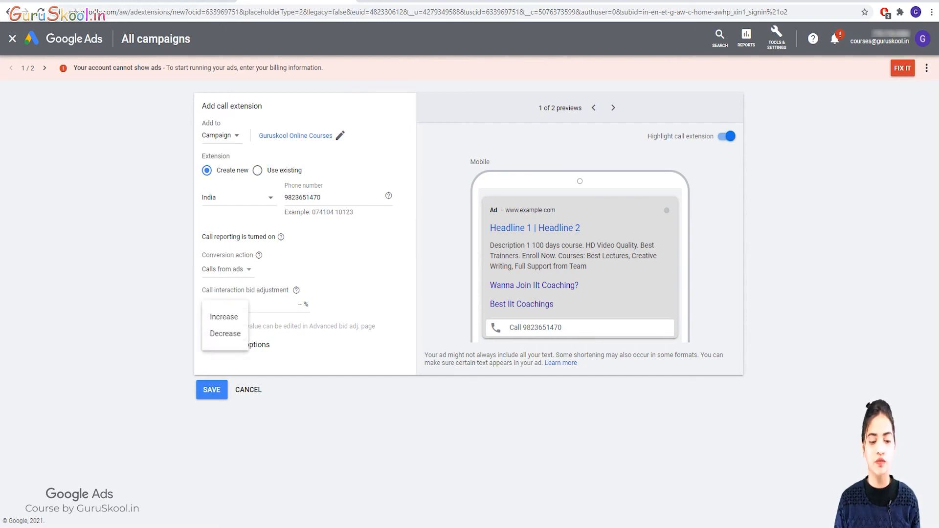
click(275, 346)
click(240, 345)
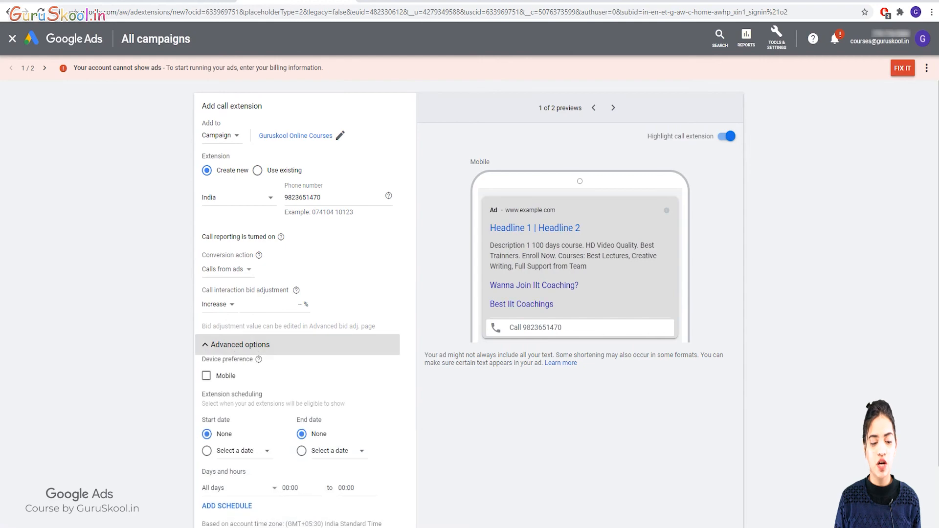
scroll(297, 333, down, 2)
scroll(297, 333, up, 1)
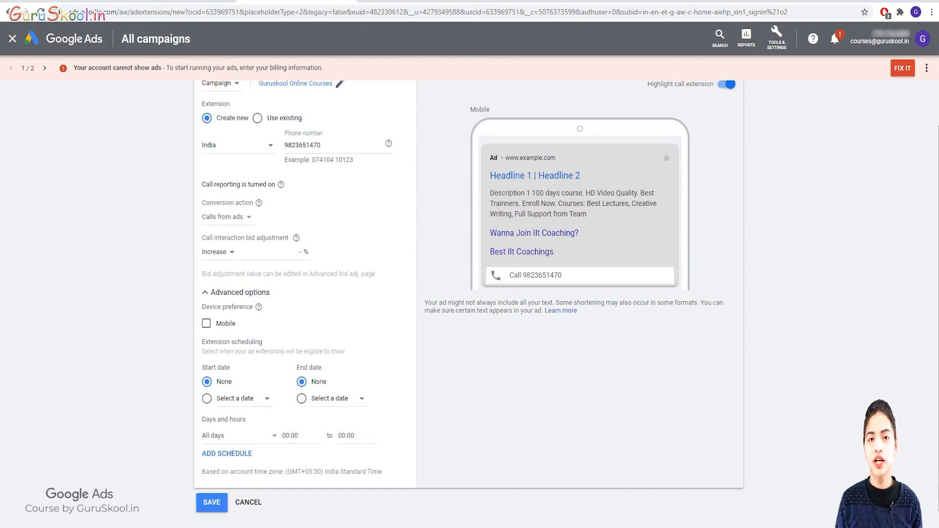
scroll(470, 304, up, 1)
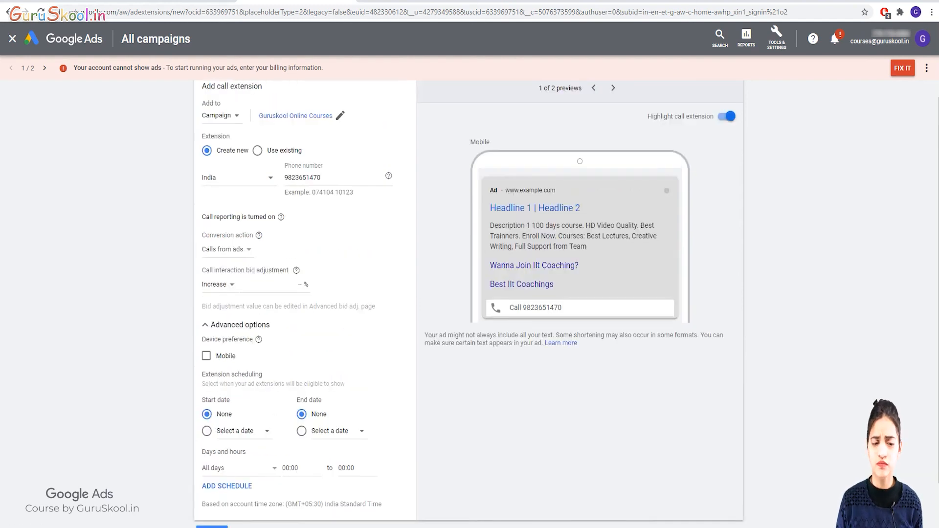
scroll(470, 303, down, 1)
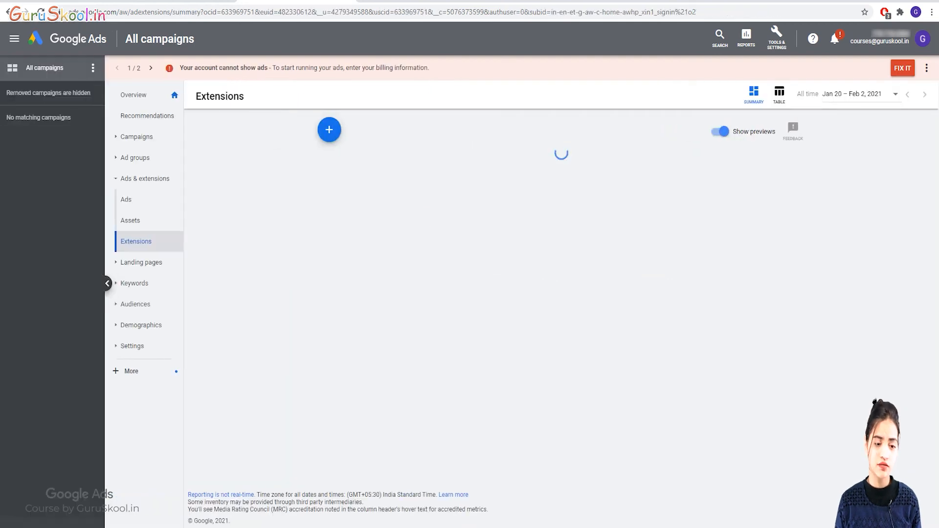
Look over the saved call, lead form, price and promotion cards, then open the extension-type menu.
scroll(561, 318, down, 3)
scroll(561, 318, down, 4)
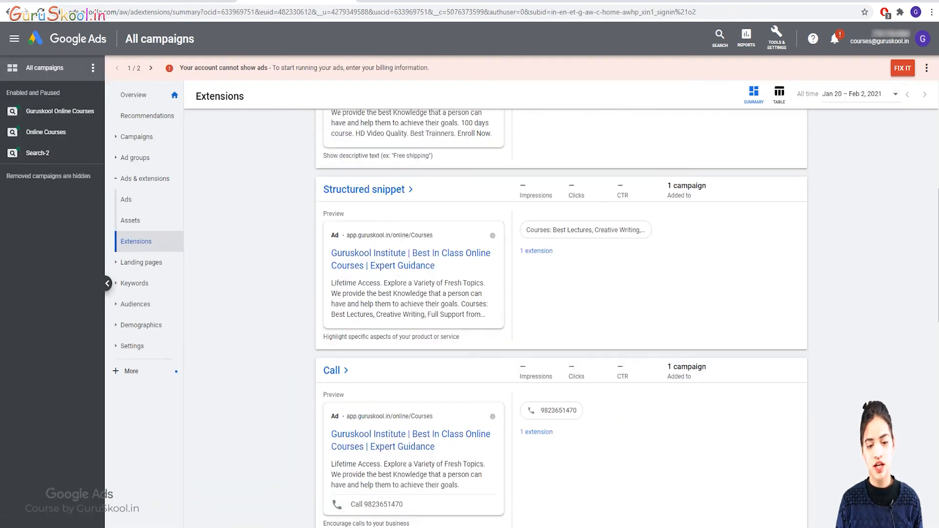
scroll(561, 318, down, 1)
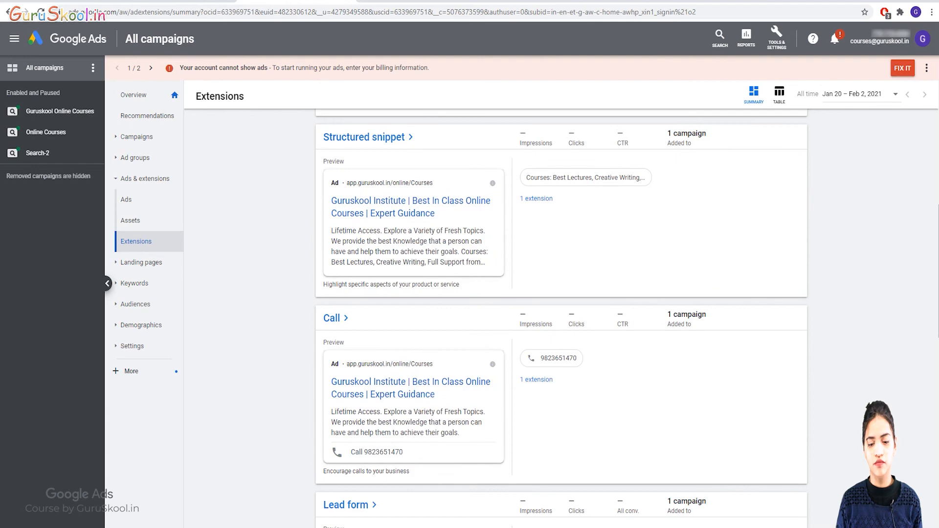
scroll(561, 318, down, 4)
scroll(561, 318, up, 3)
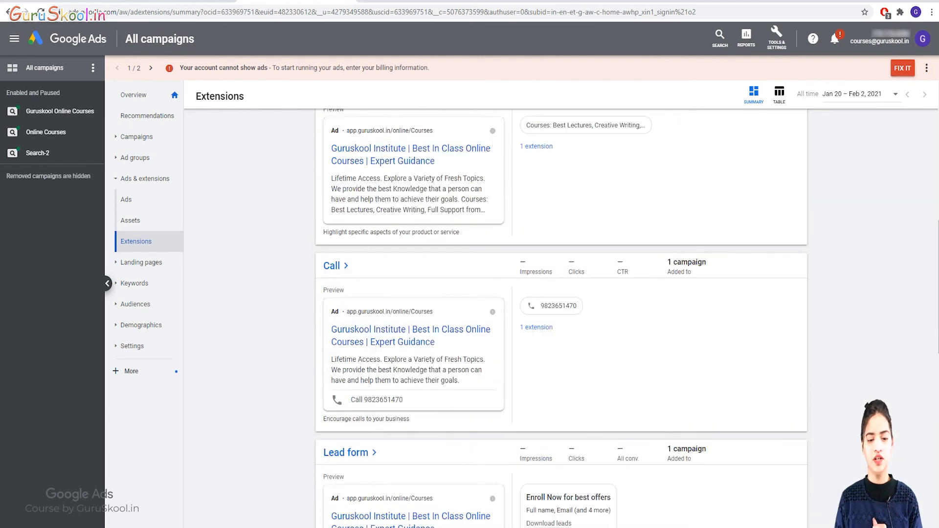
scroll(561, 318, down, 3)
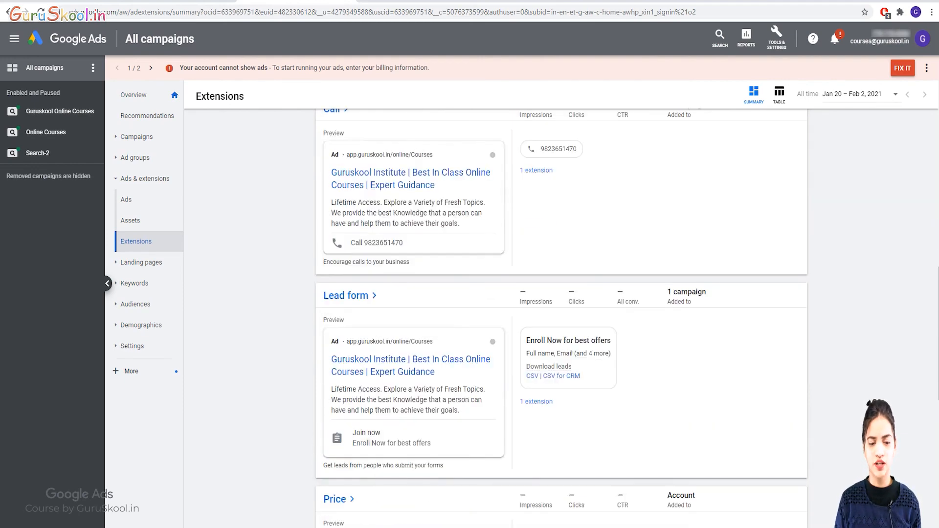
scroll(561, 318, down, 2)
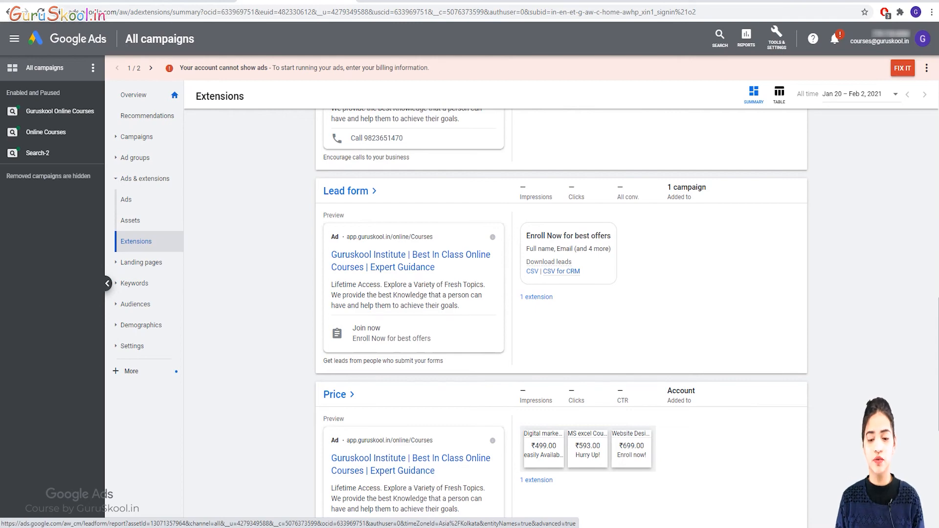
scroll(561, 318, down, 2)
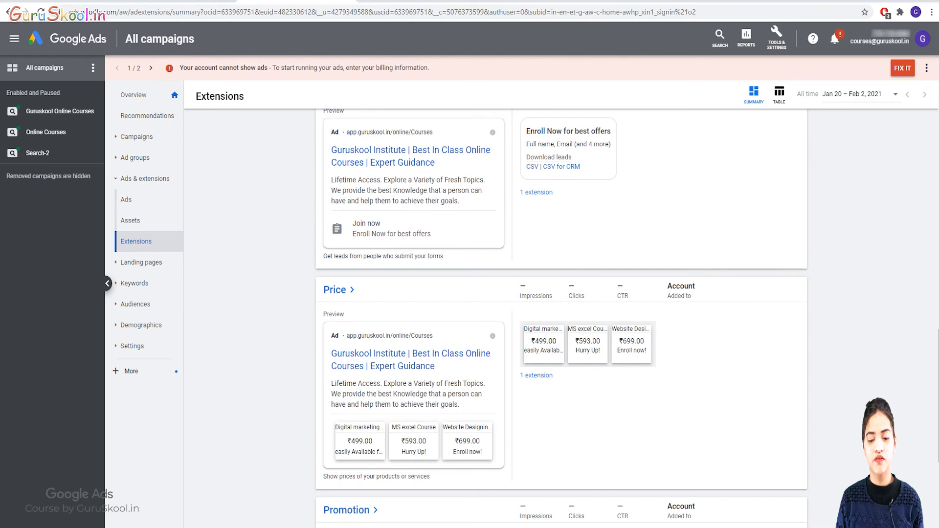
scroll(561, 318, down, 4)
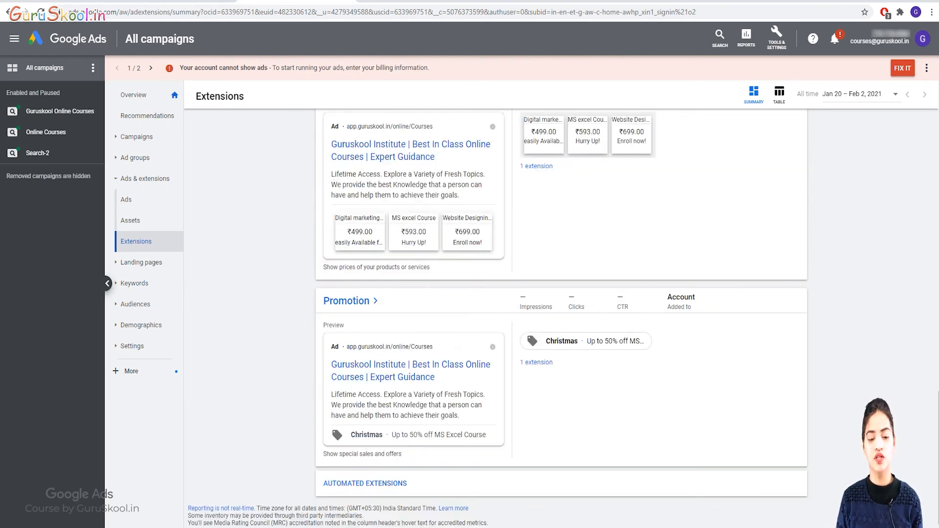
scroll(561, 318, up, 18)
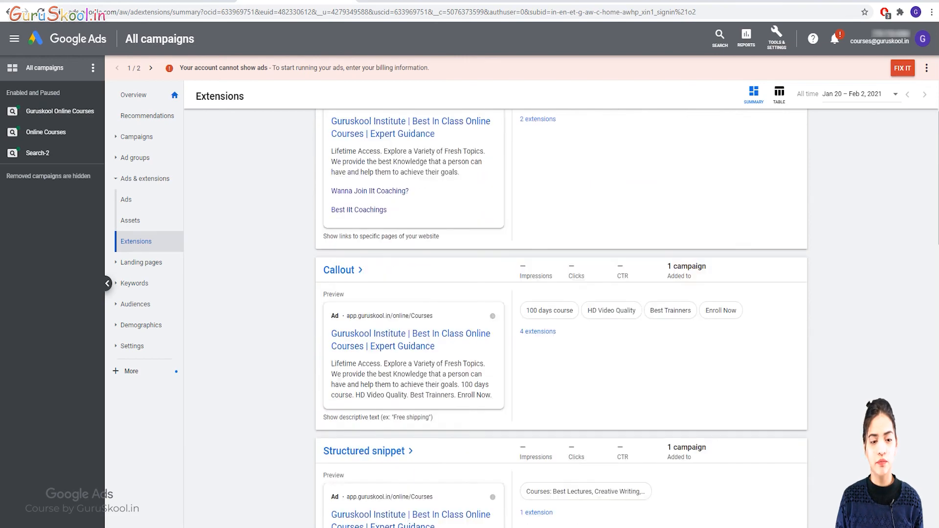
scroll(562, 318, up, 3)
click(325, 130)
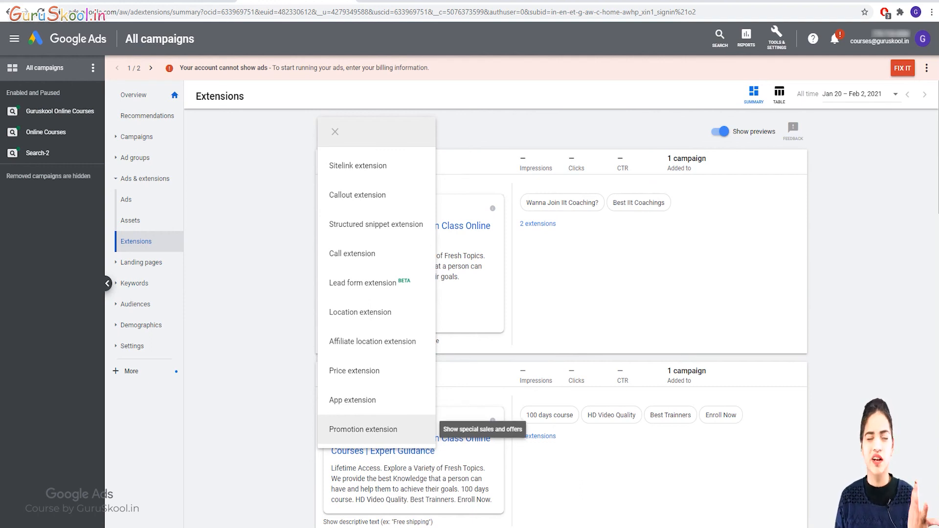
key(Escape)
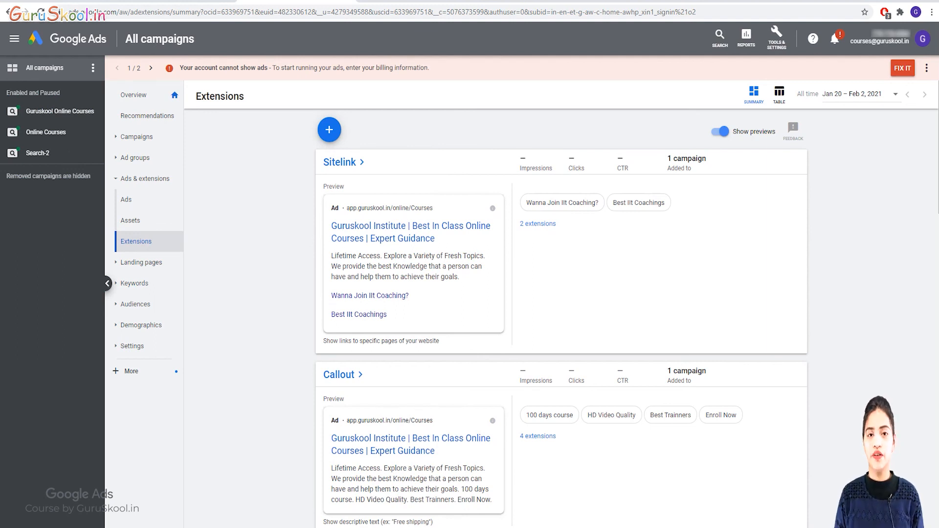
click(329, 130)
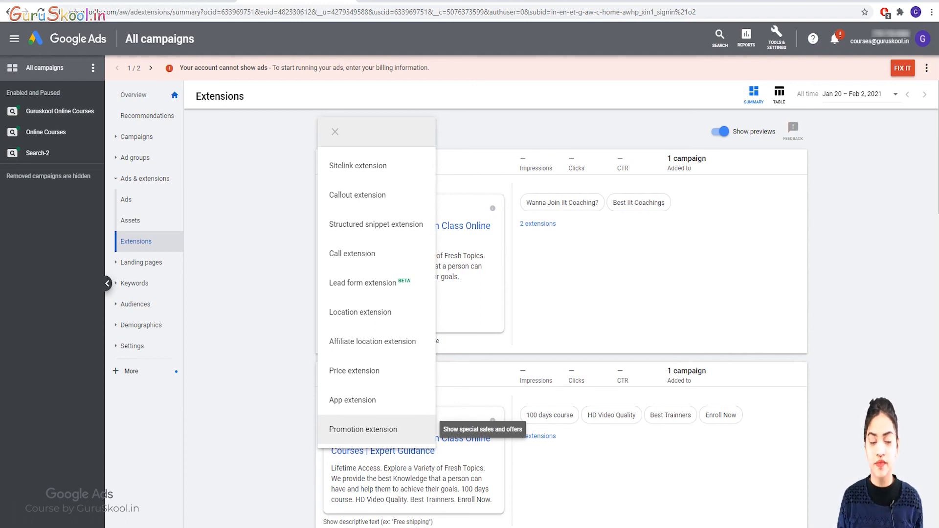
Start a fresh account-level call extension and expand its device and scheduling options.
click(363, 429)
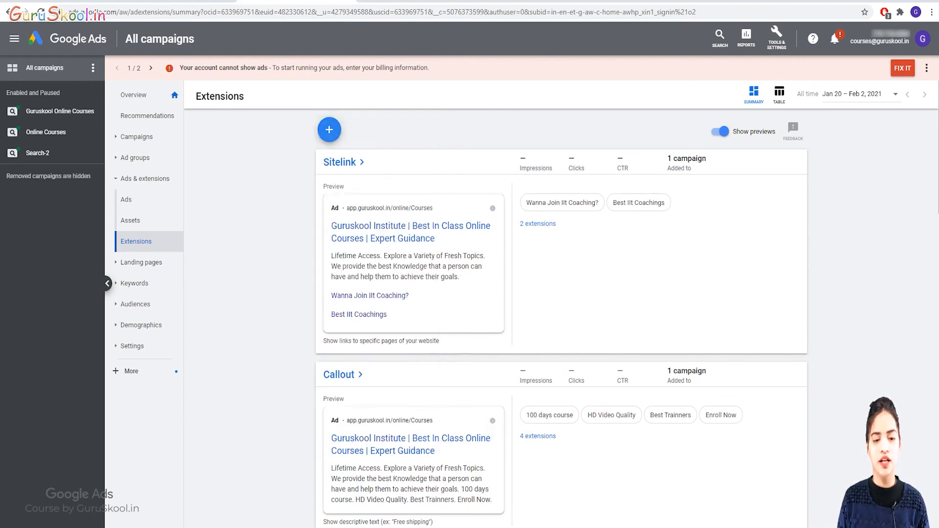
click(329, 129)
click(352, 253)
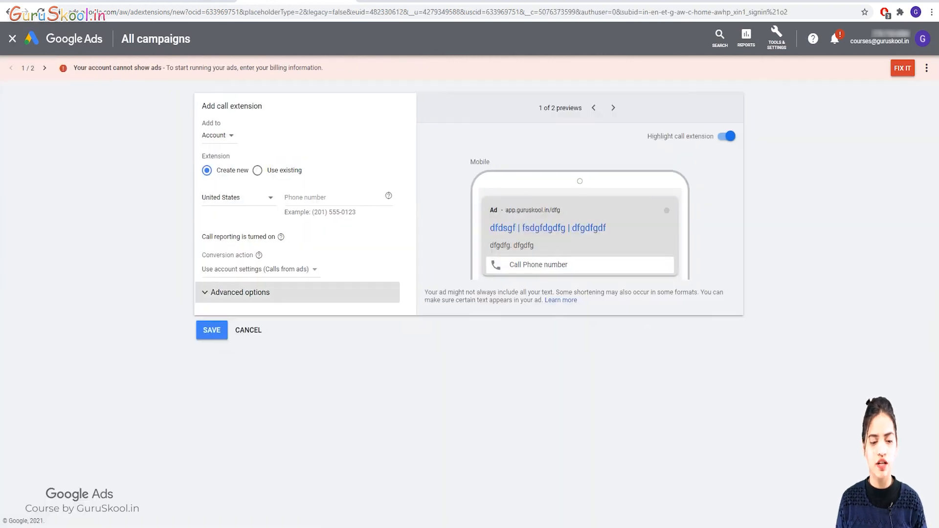
click(239, 292)
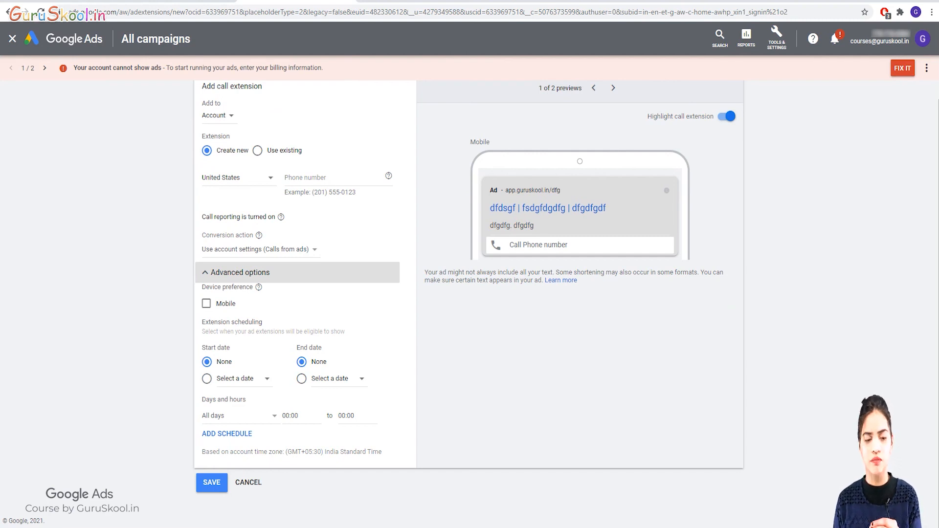
scroll(469, 293, up, 1)
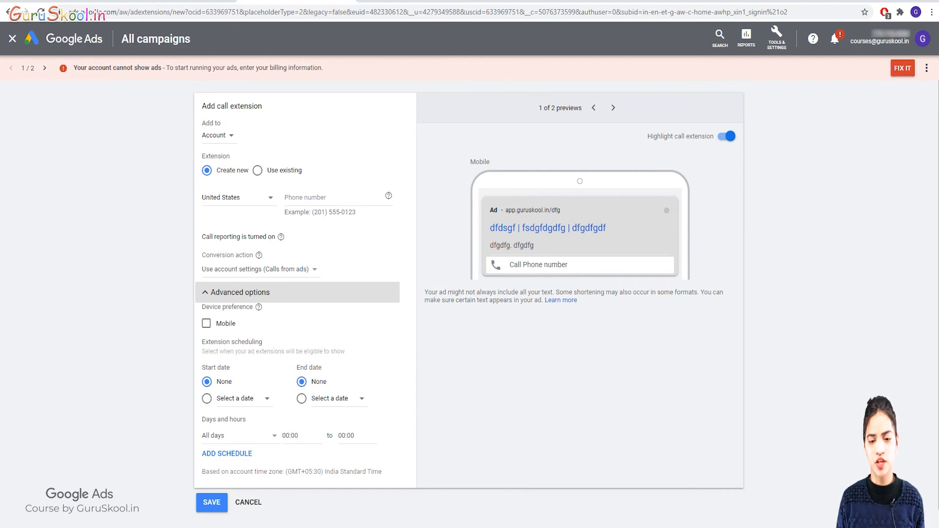
Cancel the unsaved call extension and return to the Extensions summary.
click(249, 502)
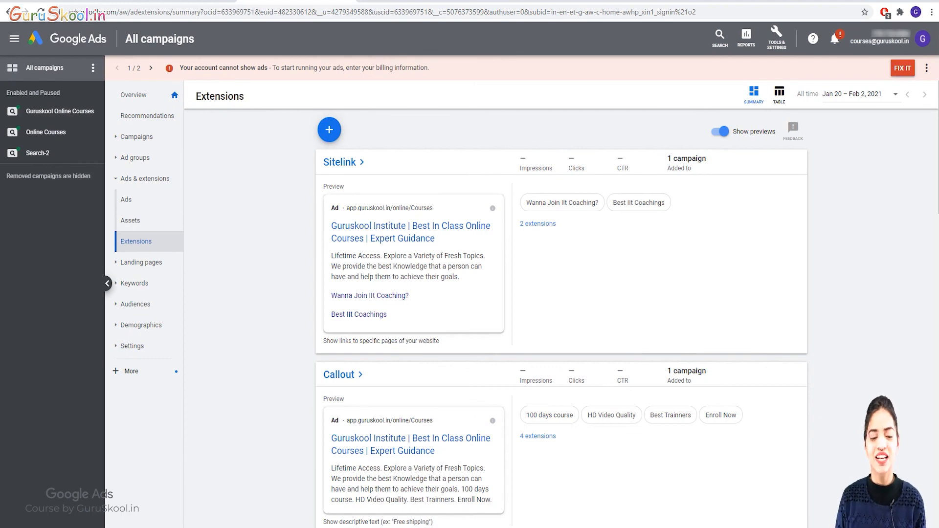
scroll(561, 318, down, 12)
scroll(561, 318, up, 11)
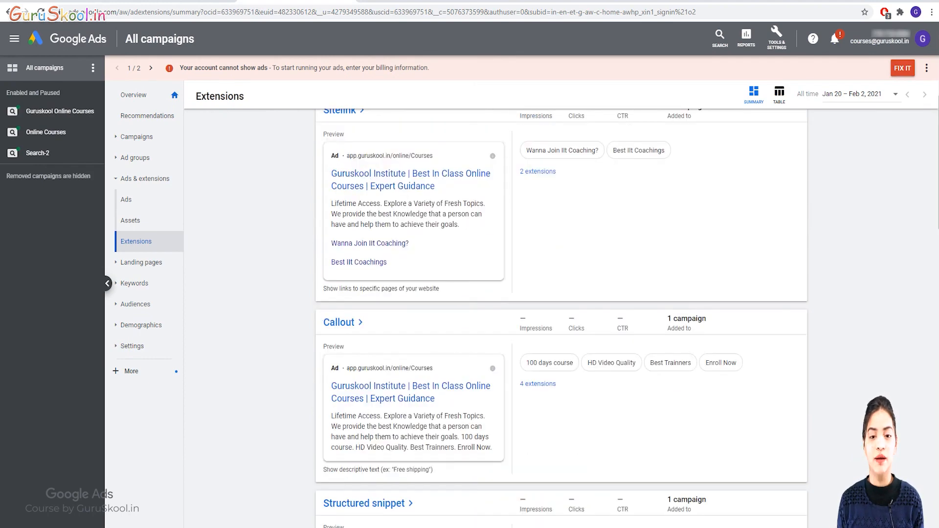
scroll(561, 318, up, 1)
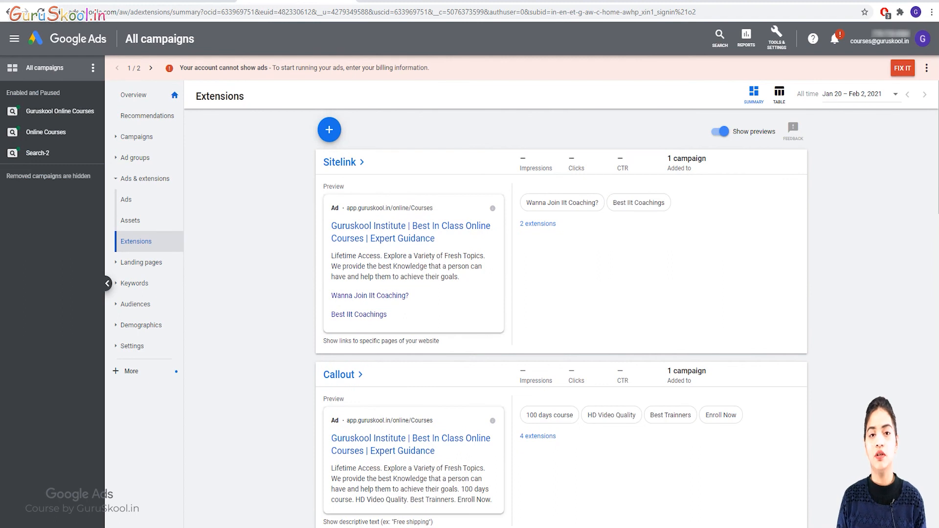